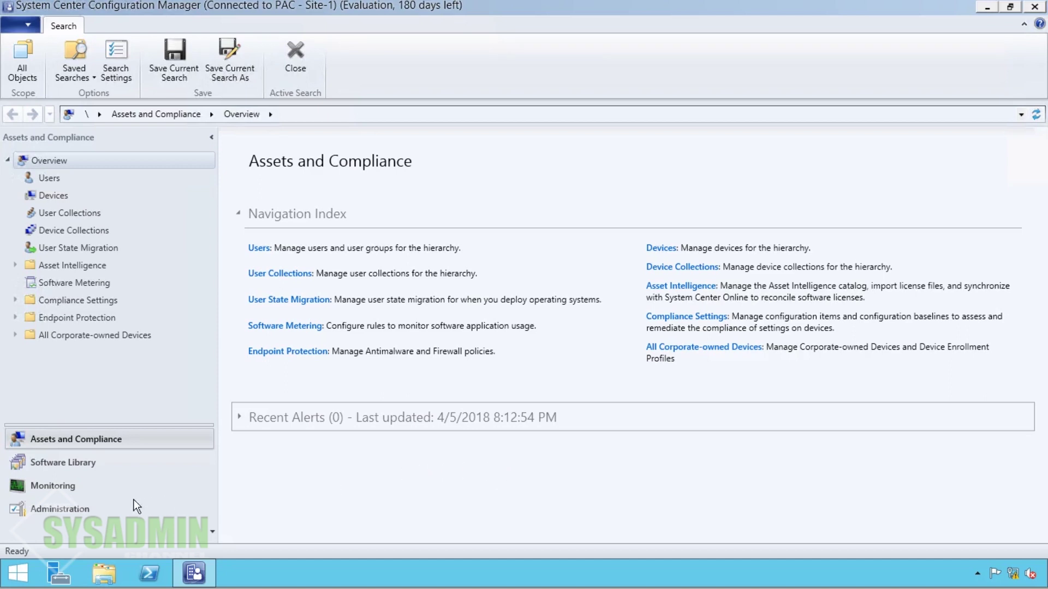
Step: Show the Discovery Methods list under Administration > Hierarchy Configuration
click(53, 512)
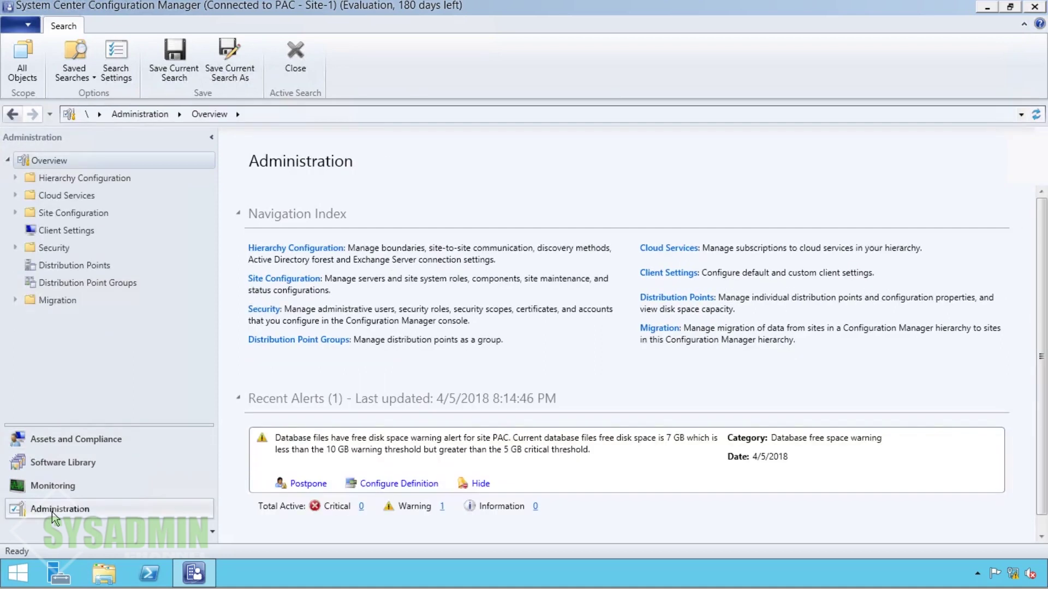
click(15, 178)
click(80, 192)
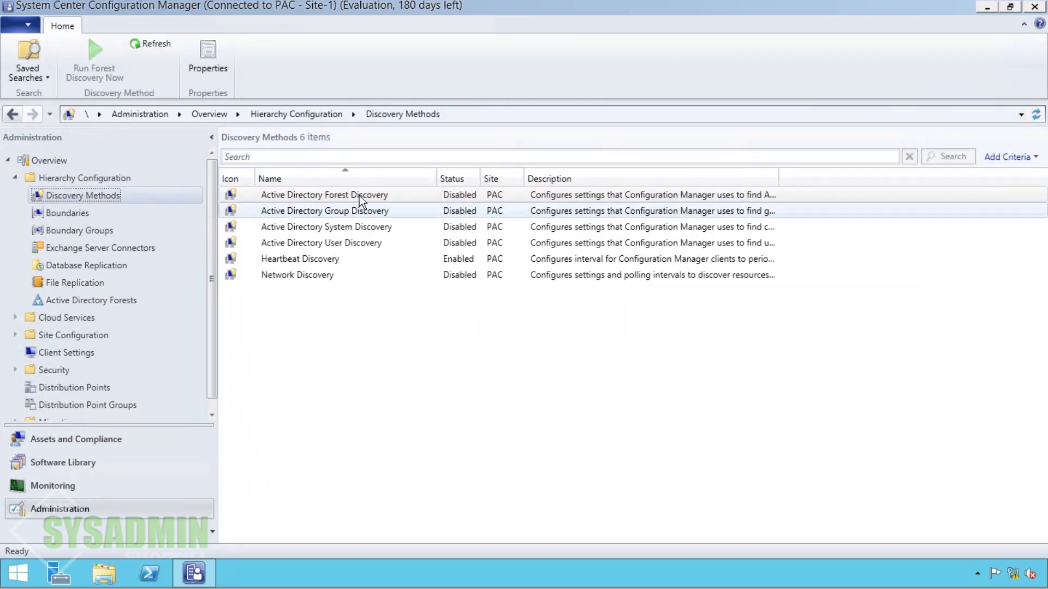
Step: Enable Active Directory Group Discovery and choose the Home container as a new location scope
double_click(361, 209)
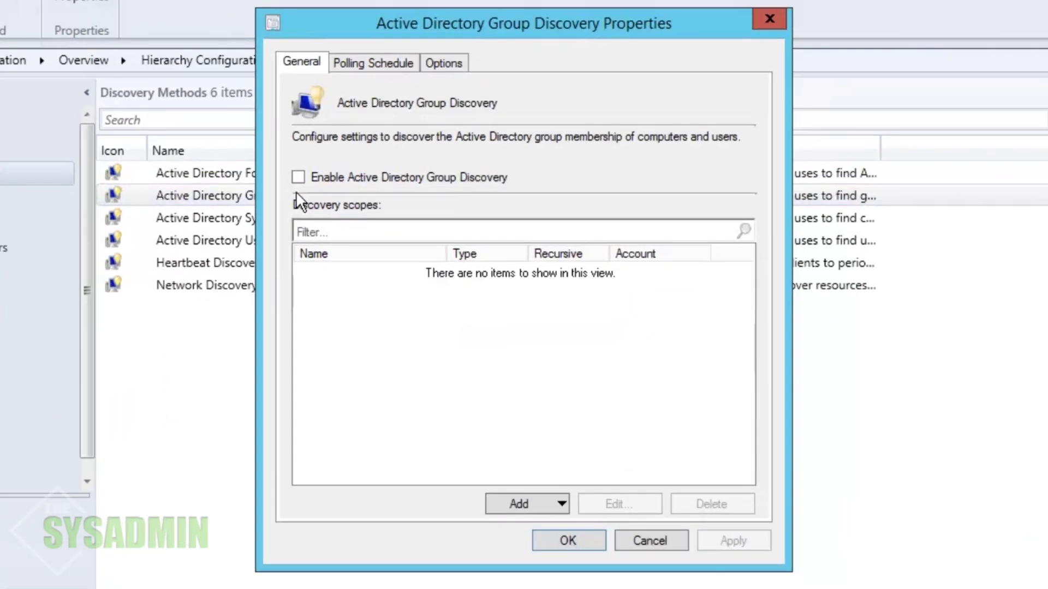
click(367, 177)
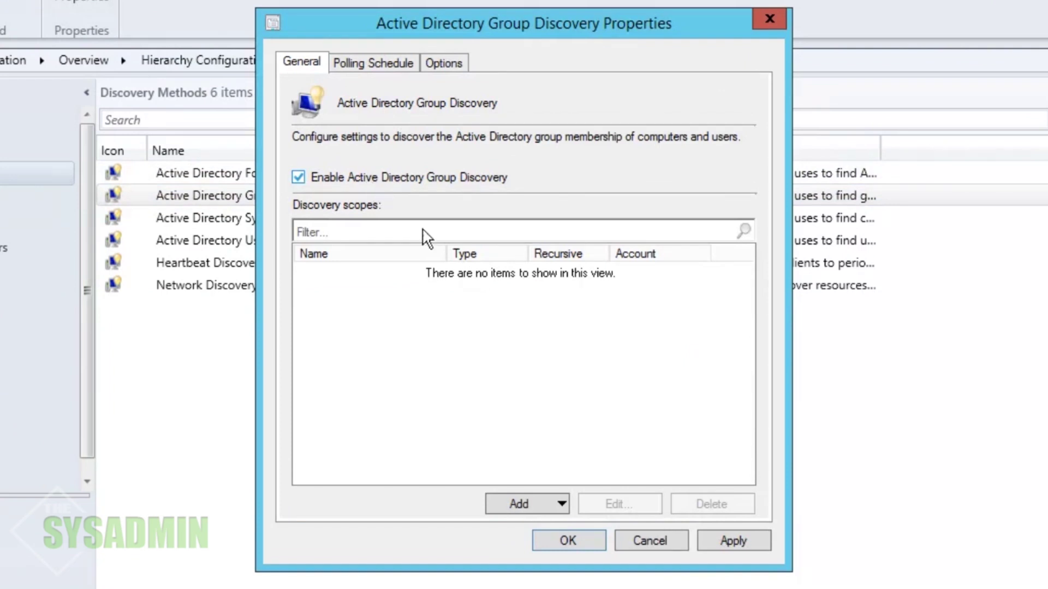
click(553, 506)
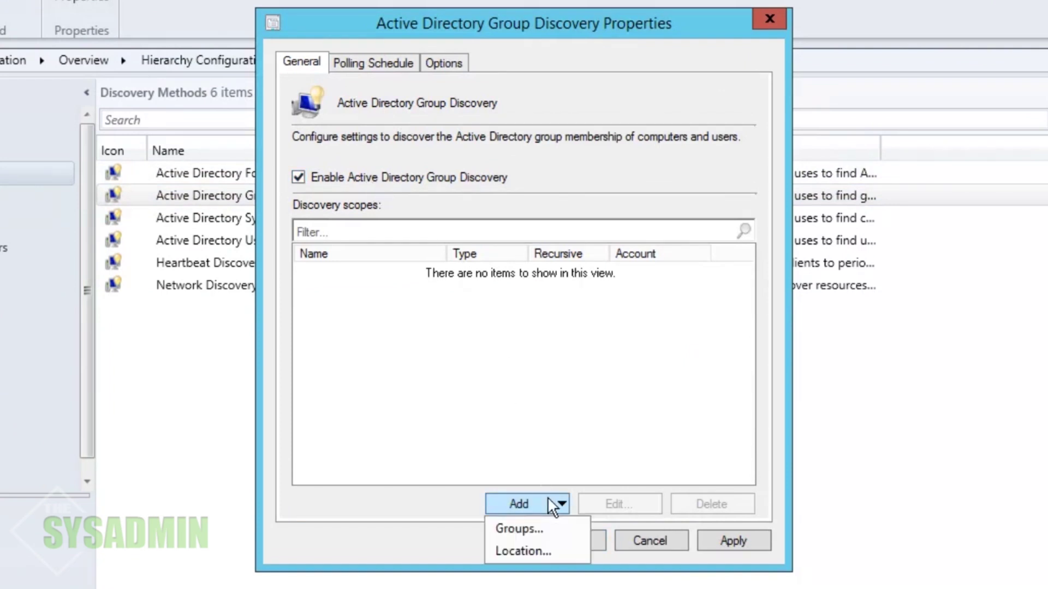
click(532, 551)
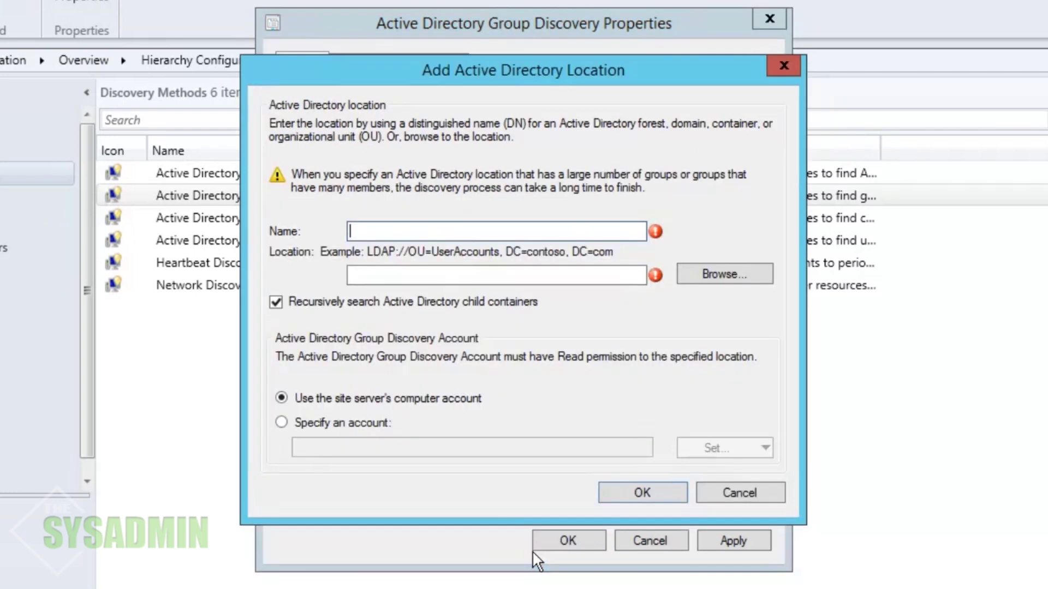
click(708, 273)
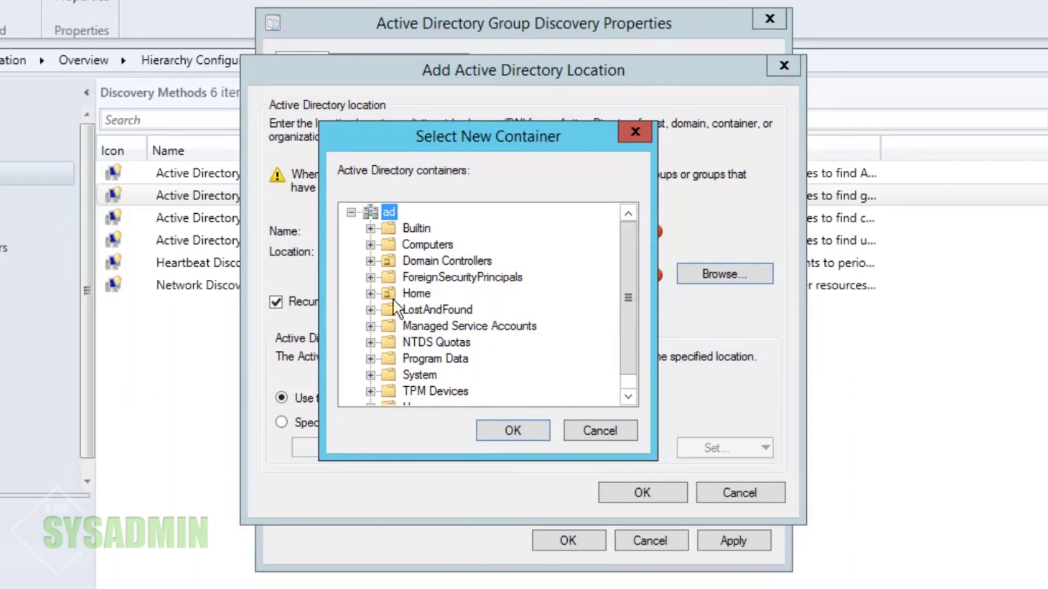
click(371, 293)
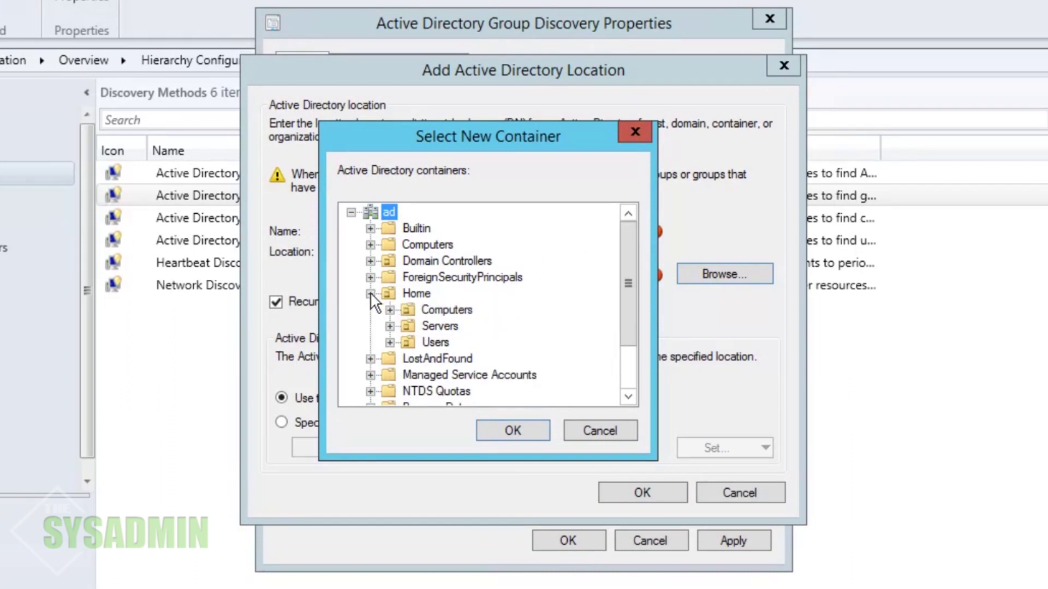
click(382, 292)
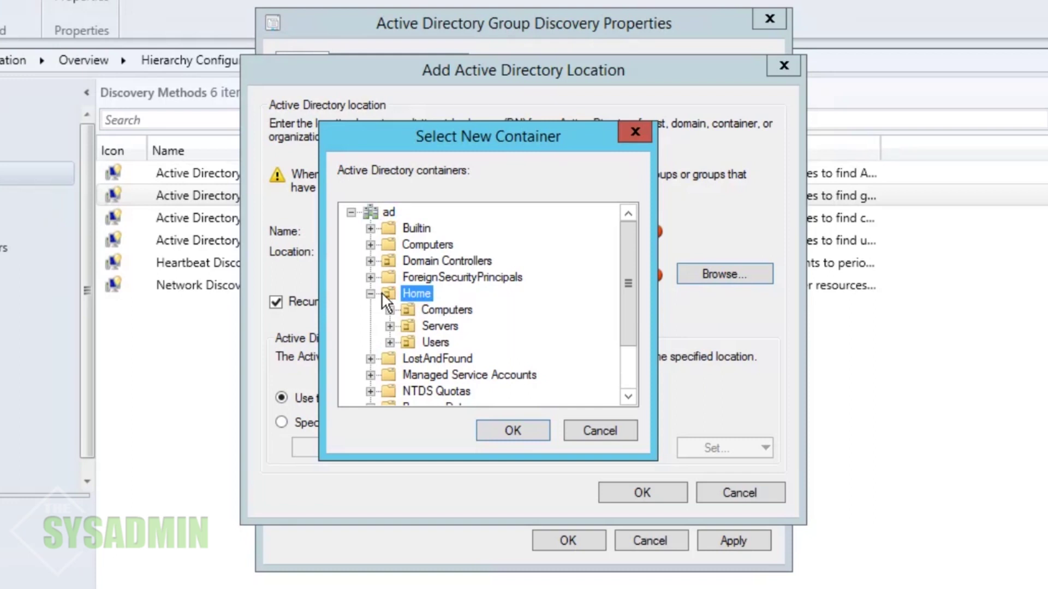
click(513, 430)
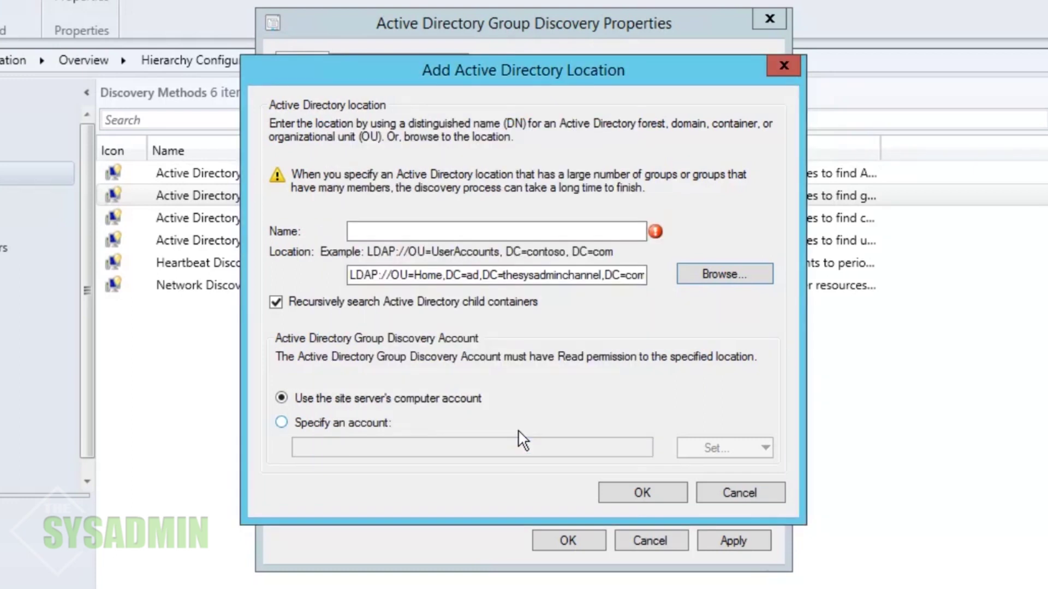
Step: Name the scope 'Home' using the site server account, save, and run a full discovery
click(467, 232)
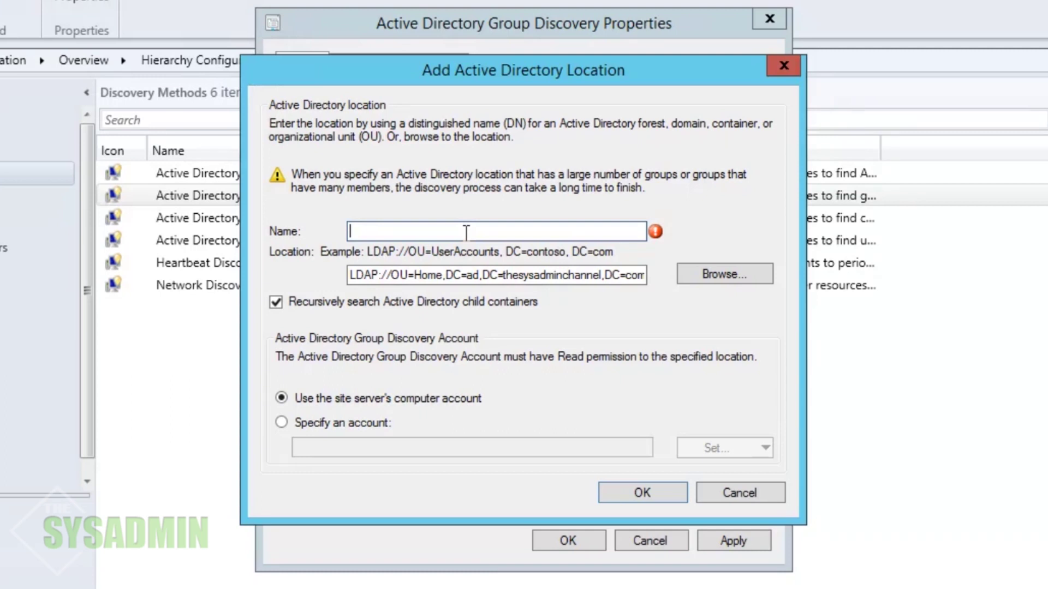
text(Home)
click(371, 423)
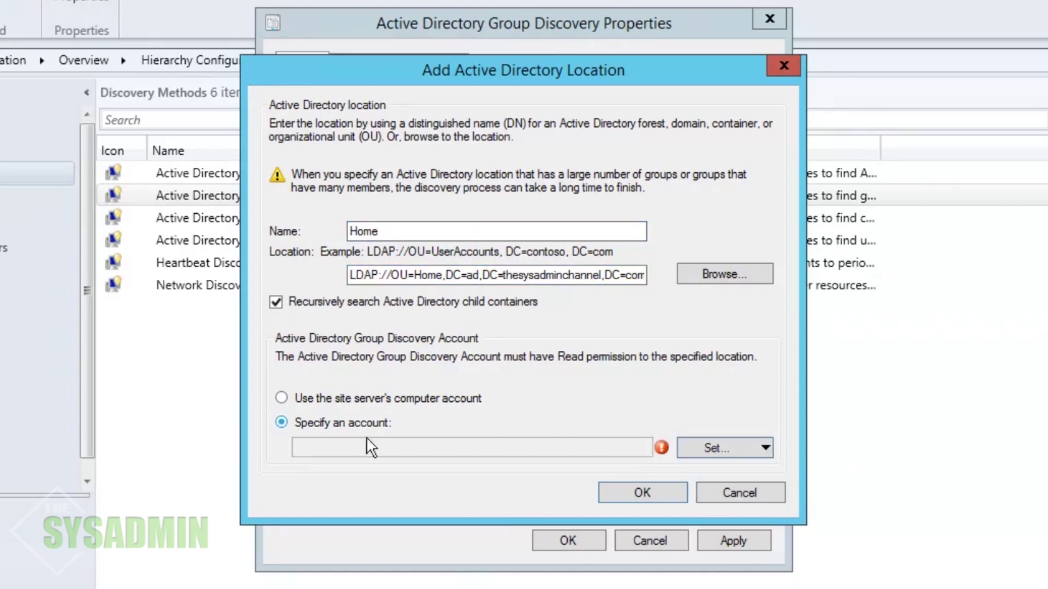
click(424, 399)
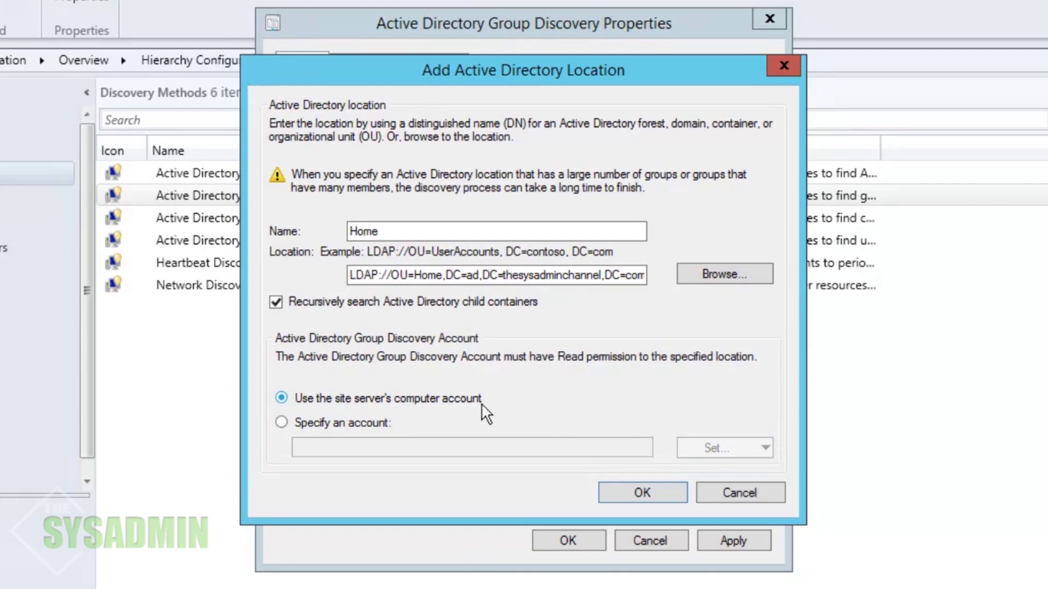
click(643, 492)
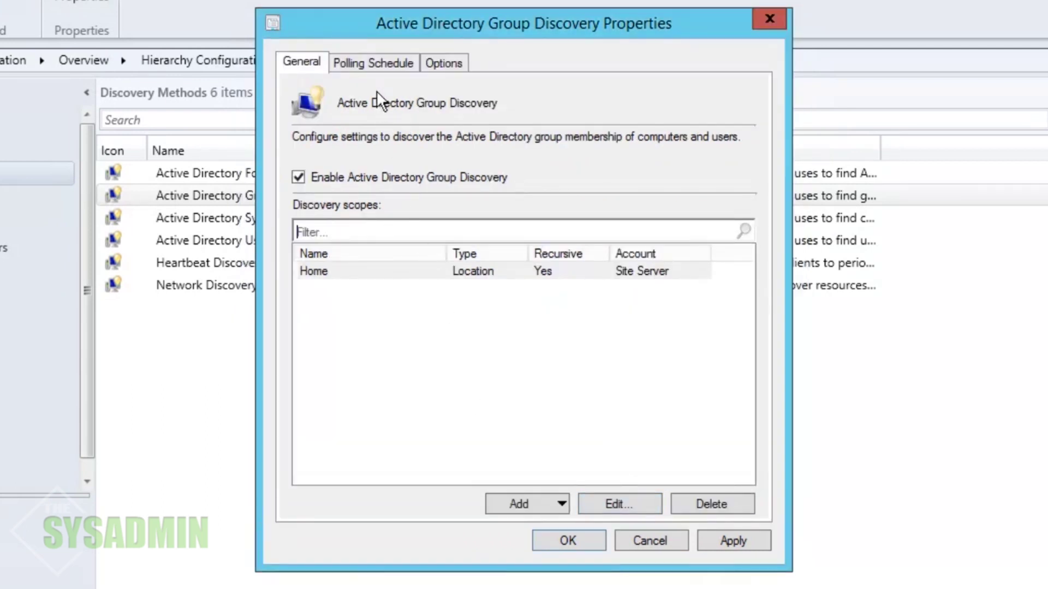
click(445, 63)
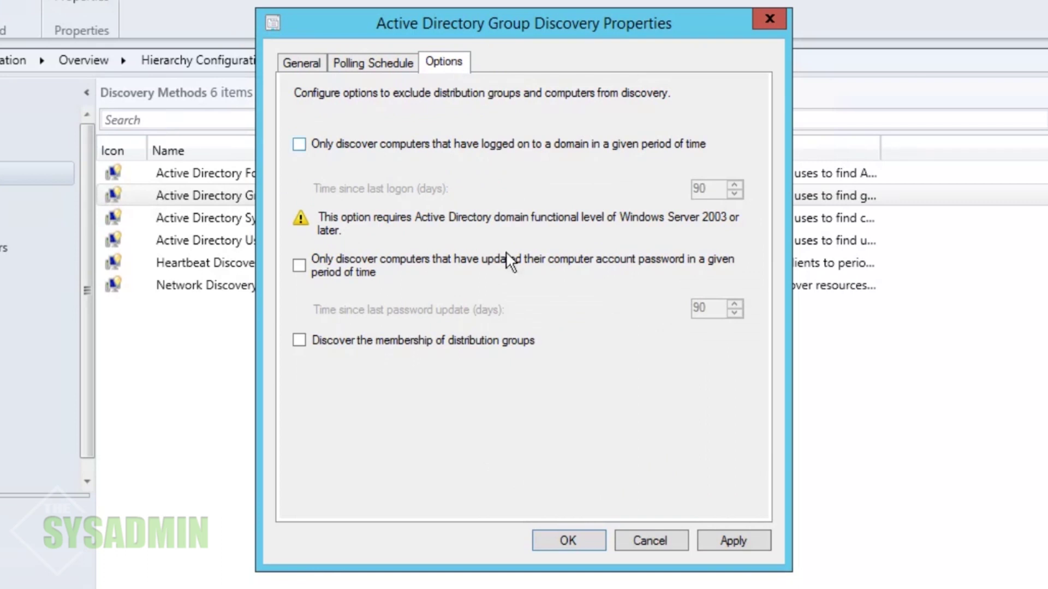
click(559, 538)
click(583, 371)
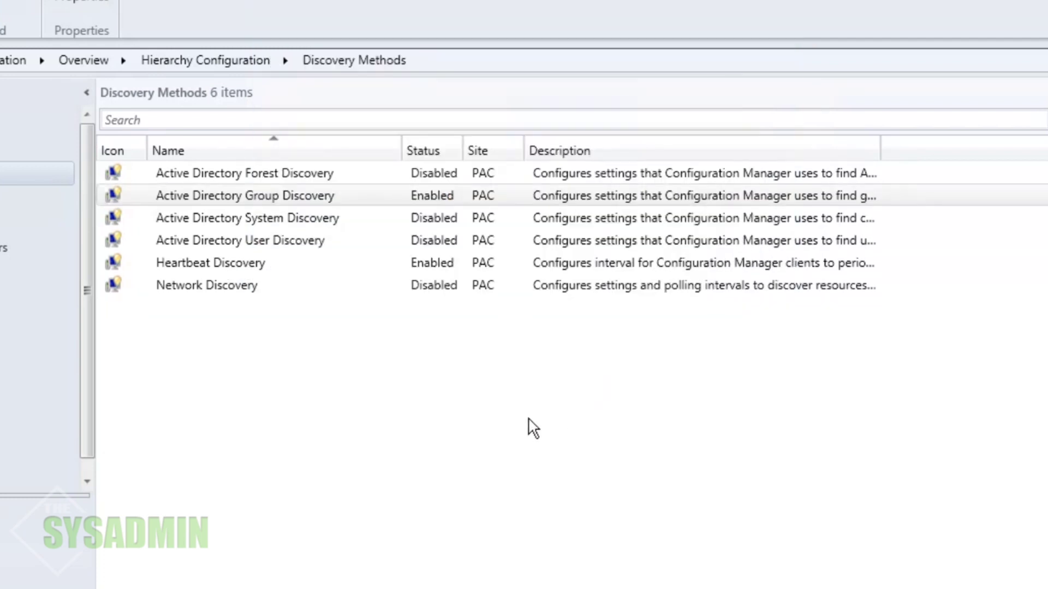
Step: Enable Active Directory System Discovery and add the Home container as its search location
double_click(310, 220)
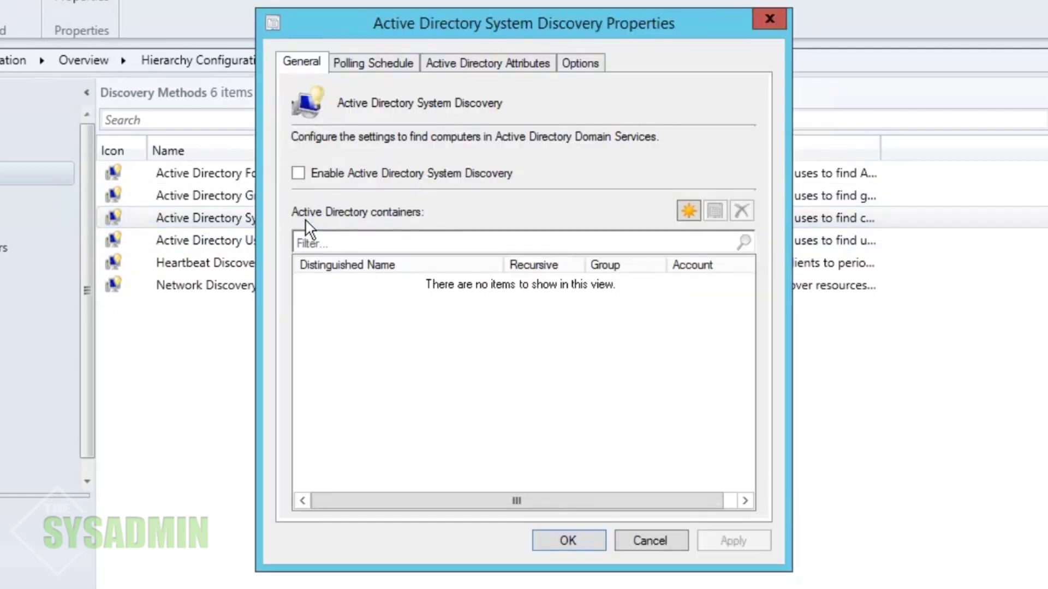
click(356, 173)
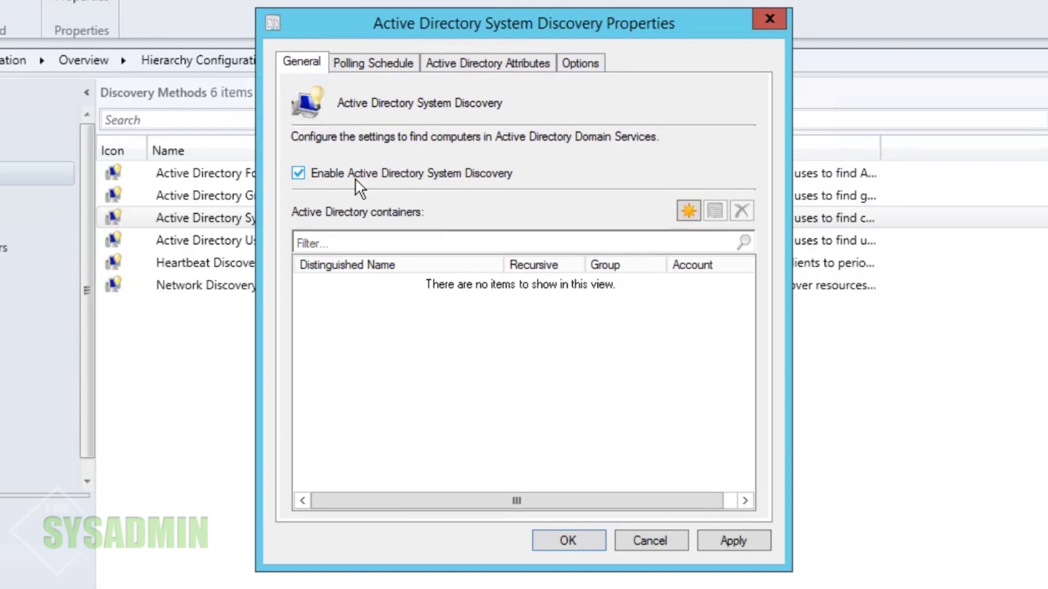
click(688, 209)
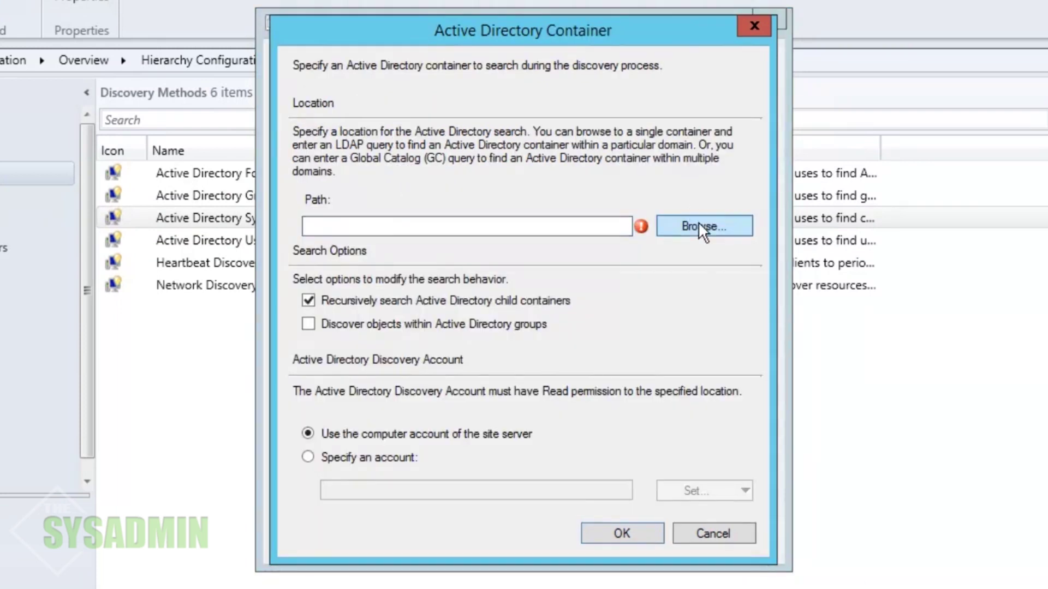
click(699, 225)
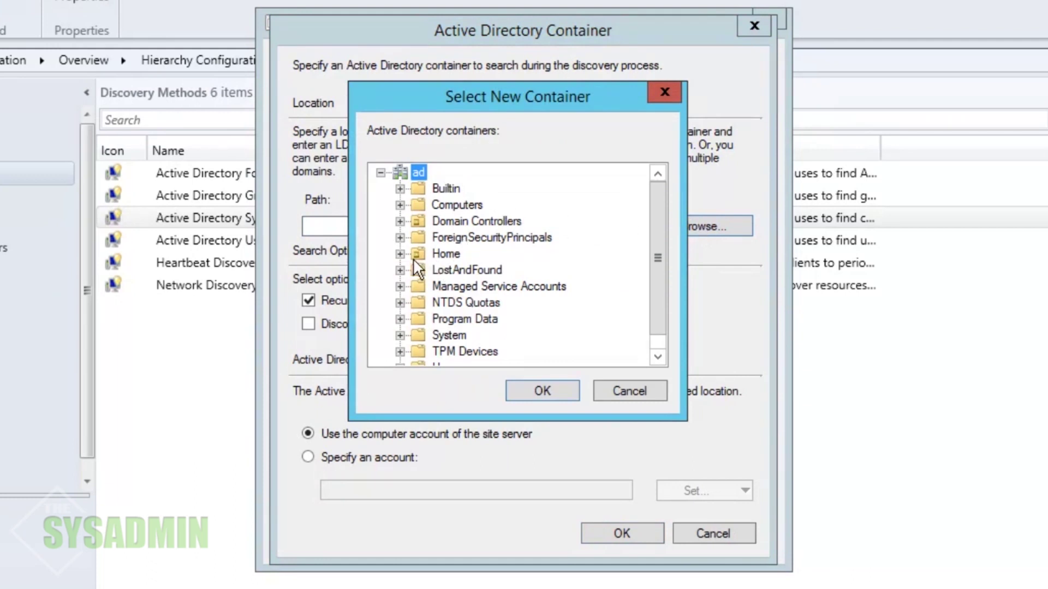
click(400, 254)
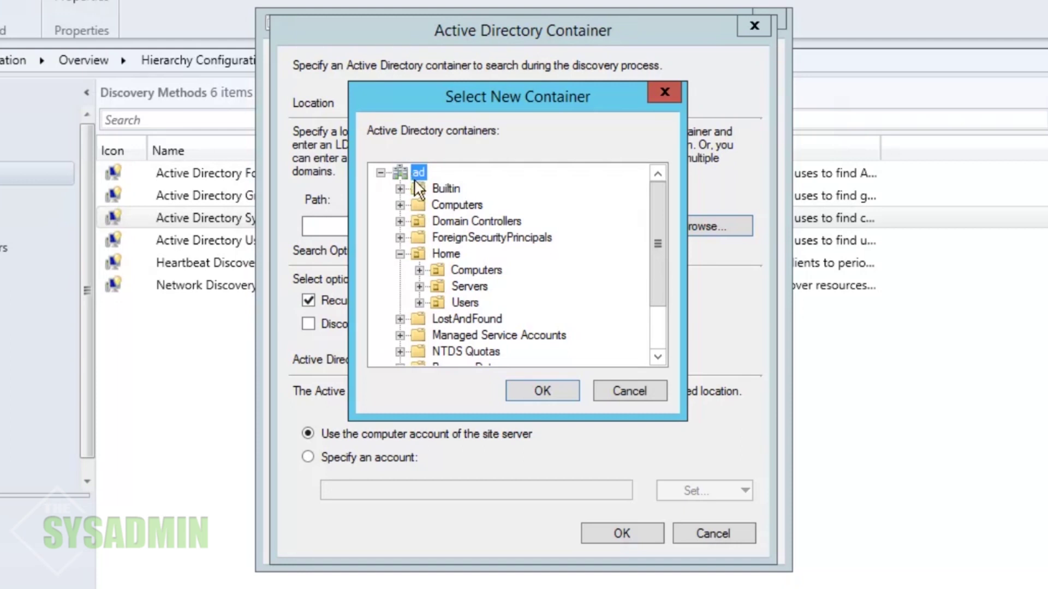
click(441, 253)
click(561, 390)
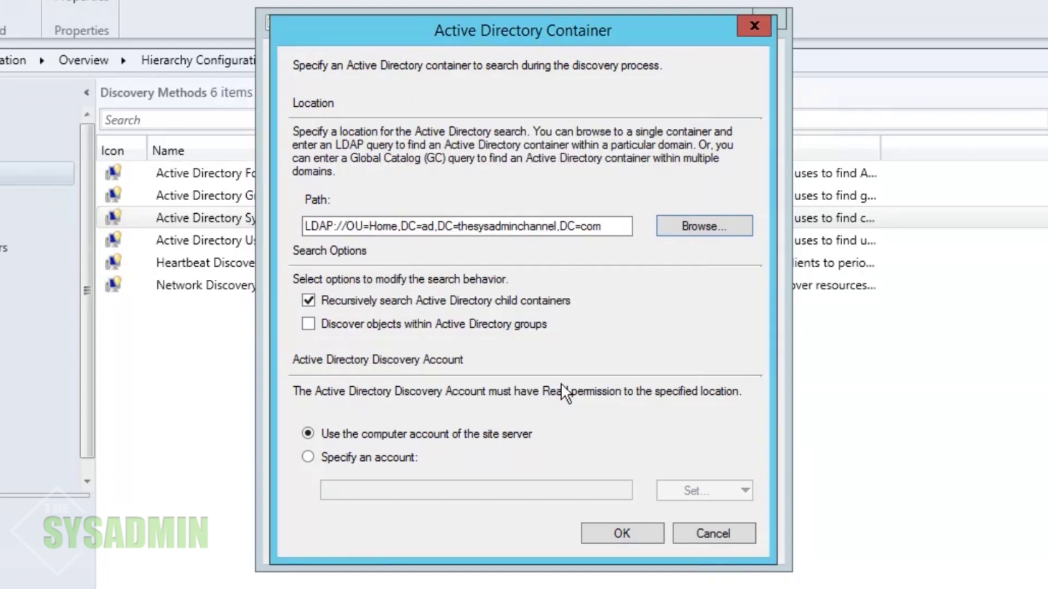
click(609, 540)
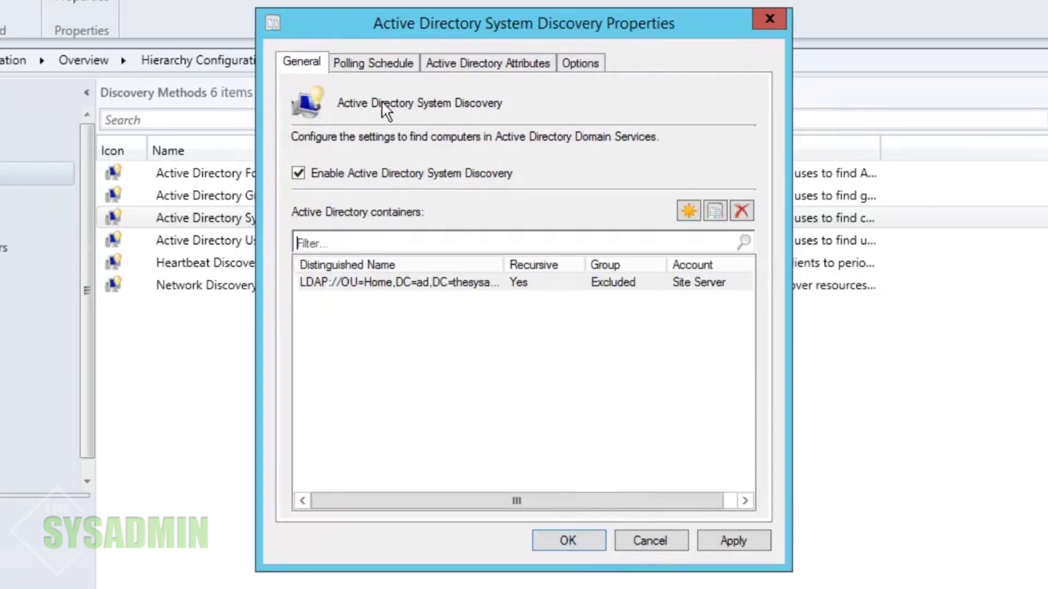
Step: Limit discovery to computers with logons and password updates within 90 days, then run full discovery
click(369, 59)
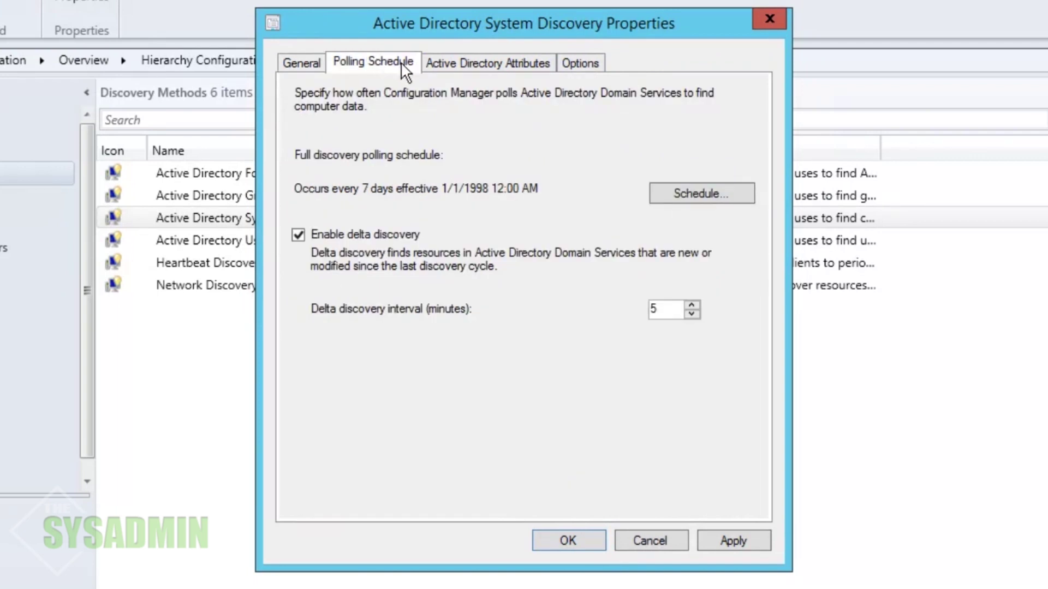
click(446, 63)
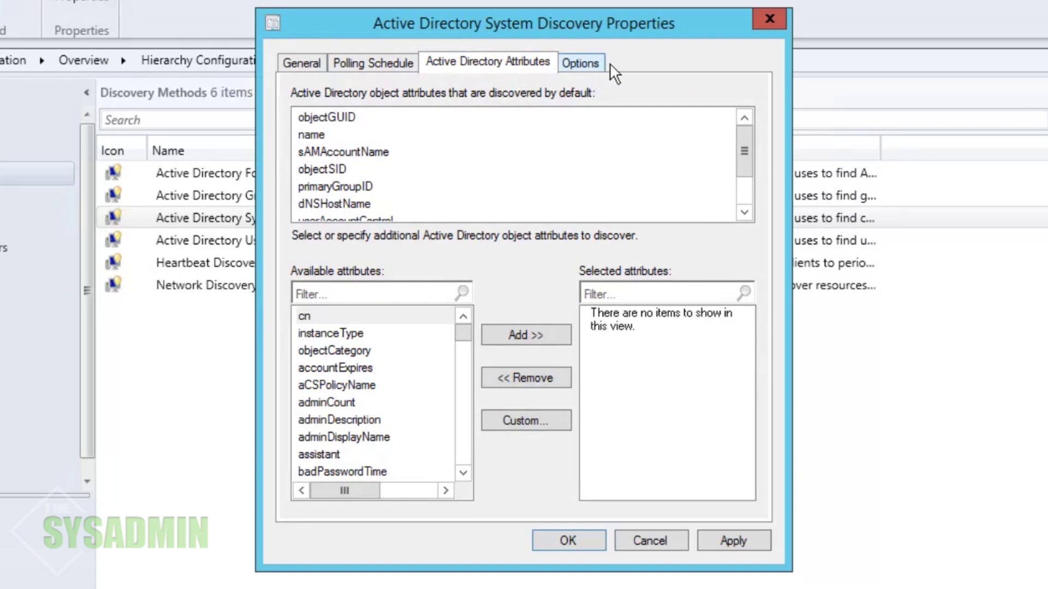
click(598, 68)
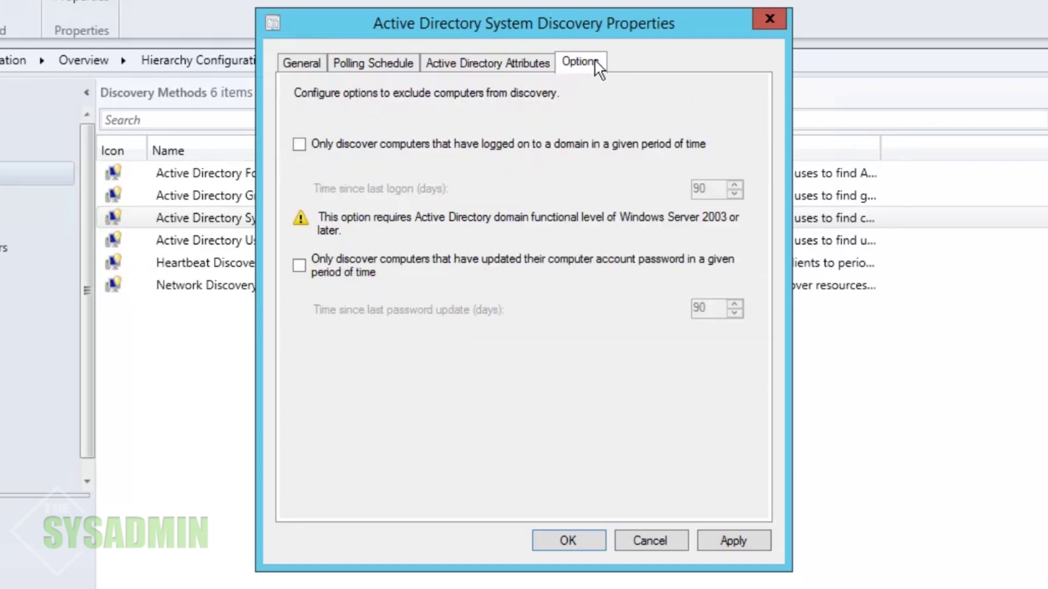
click(469, 146)
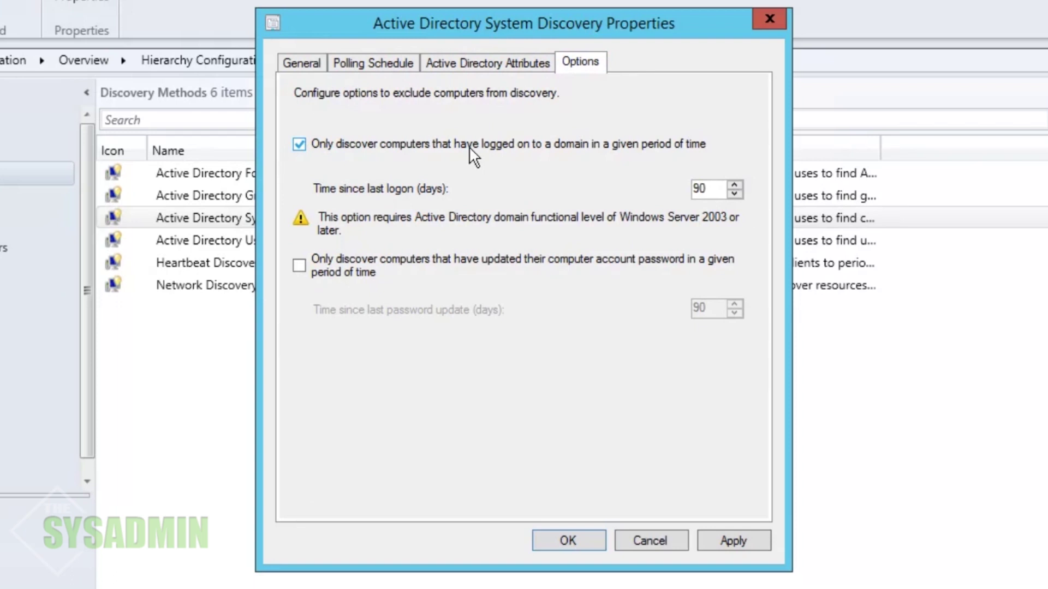
click(382, 255)
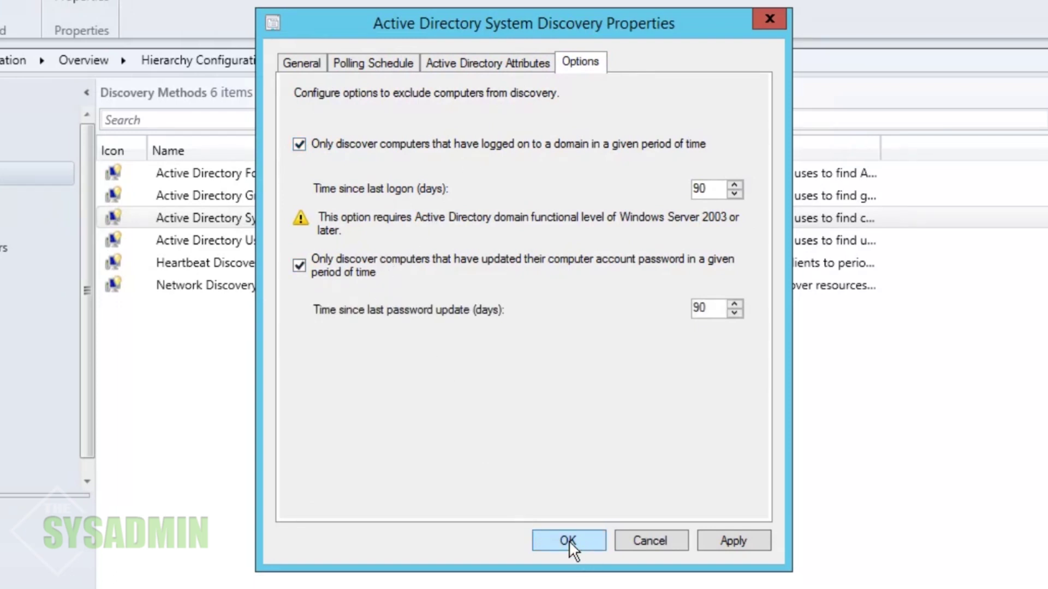
click(569, 540)
click(579, 381)
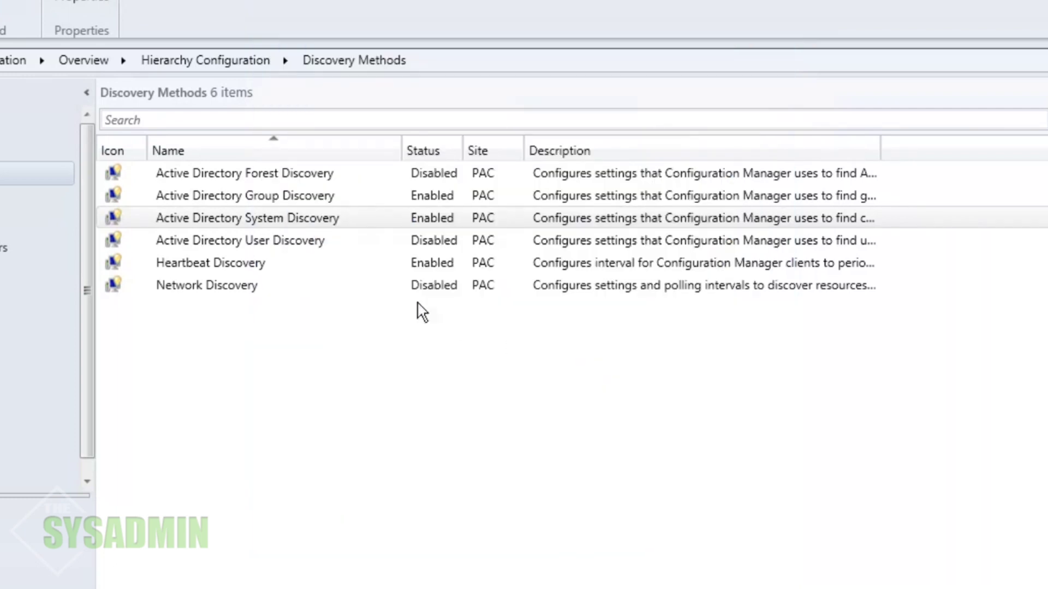
Step: Enable Active Directory User Discovery and add the Home container as its search location
double_click(300, 238)
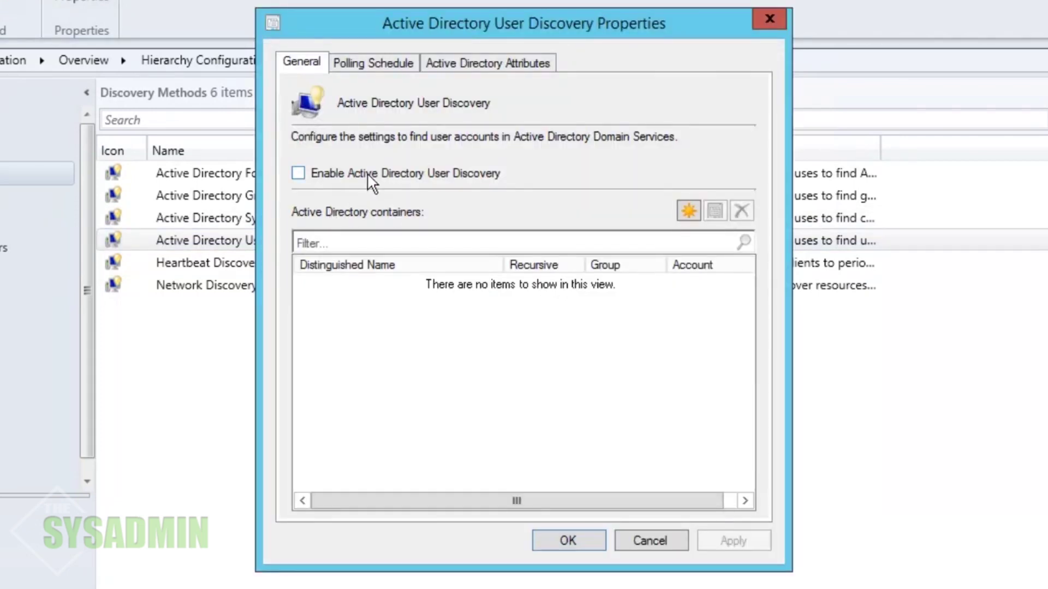
click(368, 173)
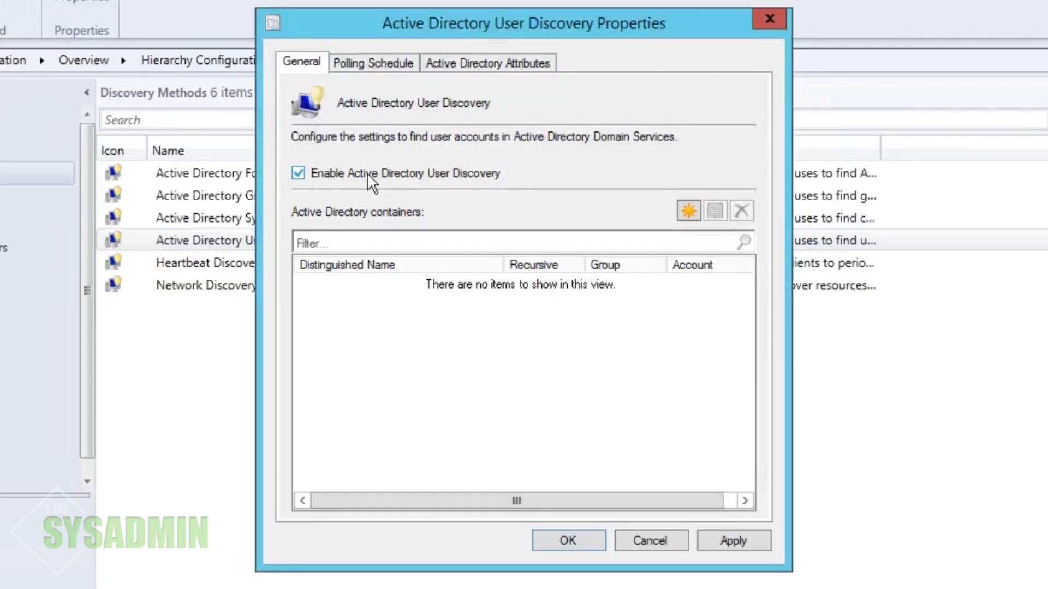
click(685, 211)
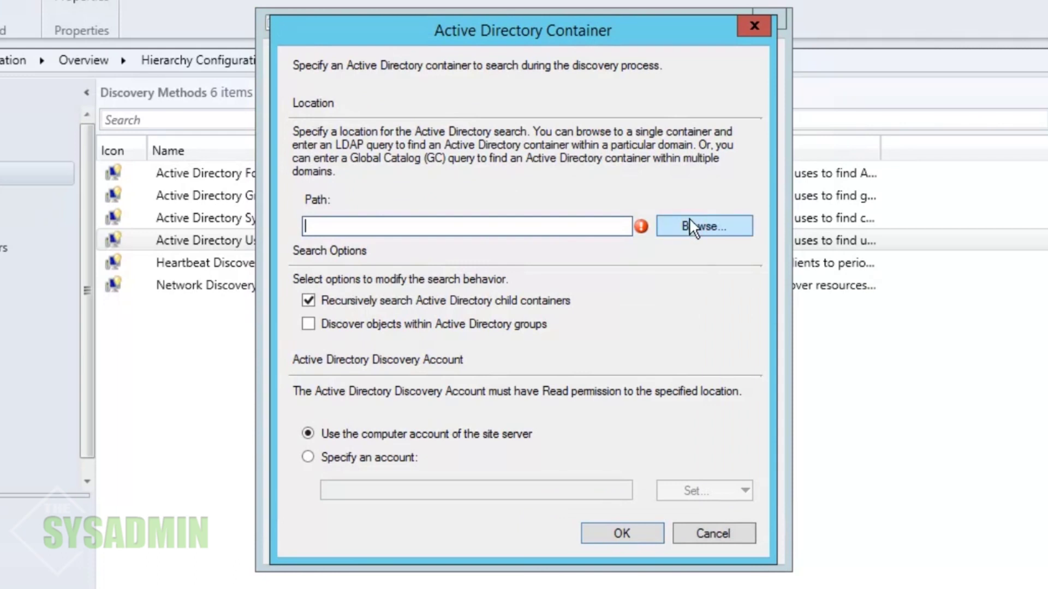
click(689, 218)
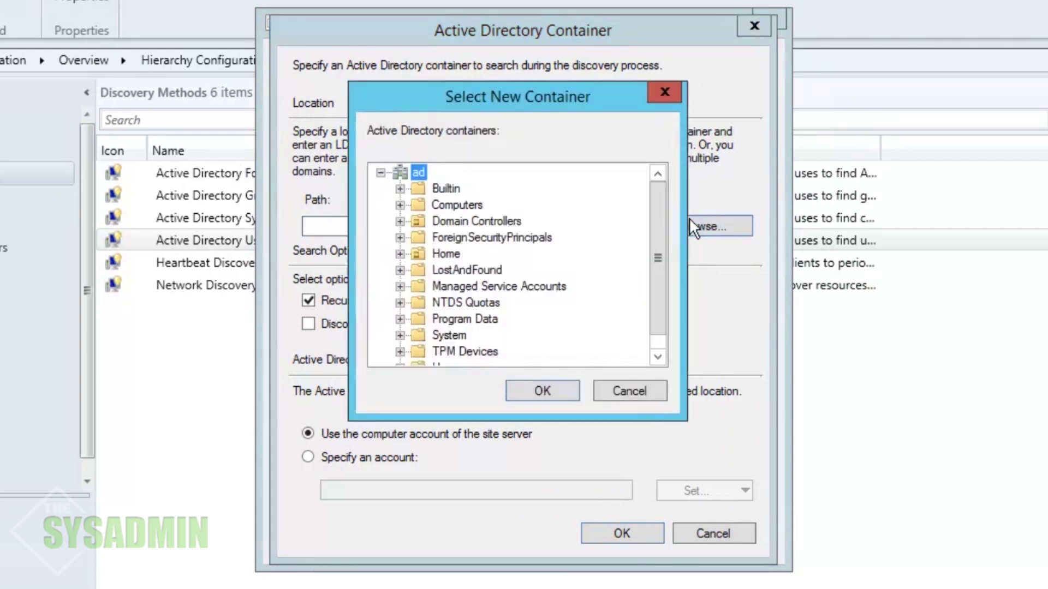
click(401, 254)
click(437, 253)
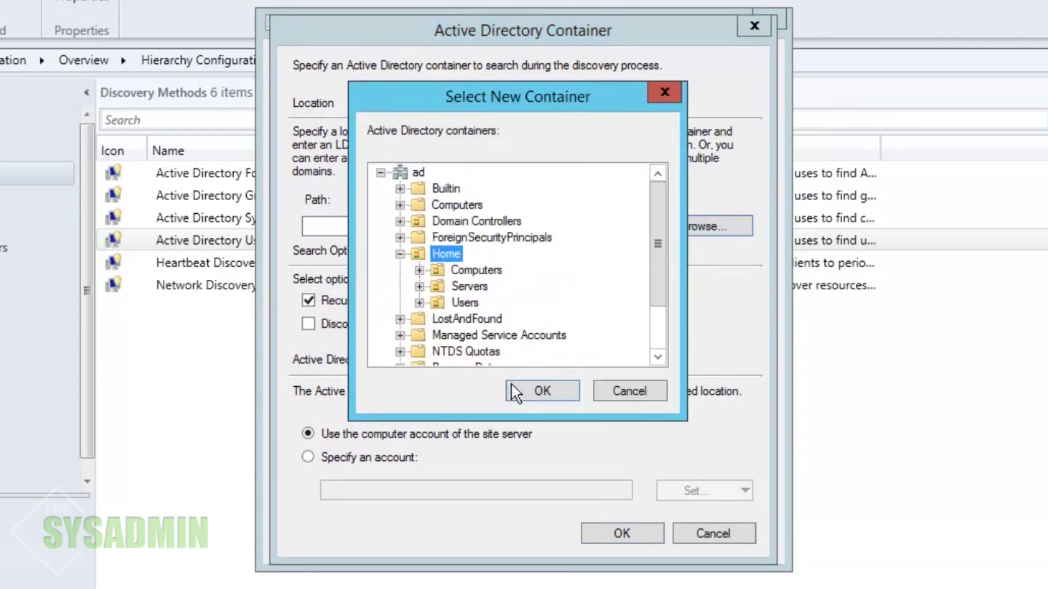
click(526, 384)
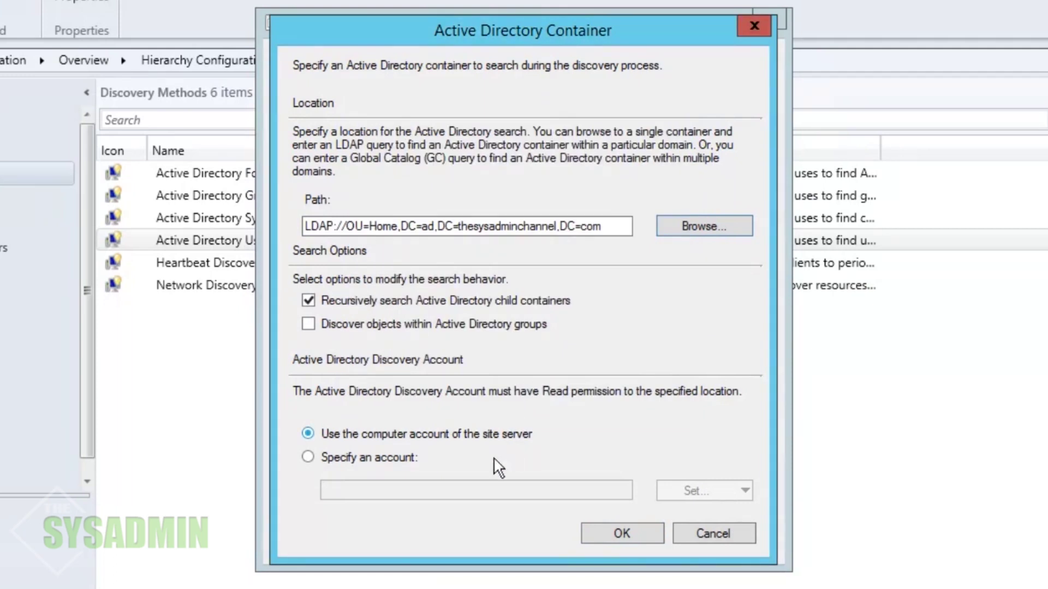
click(637, 527)
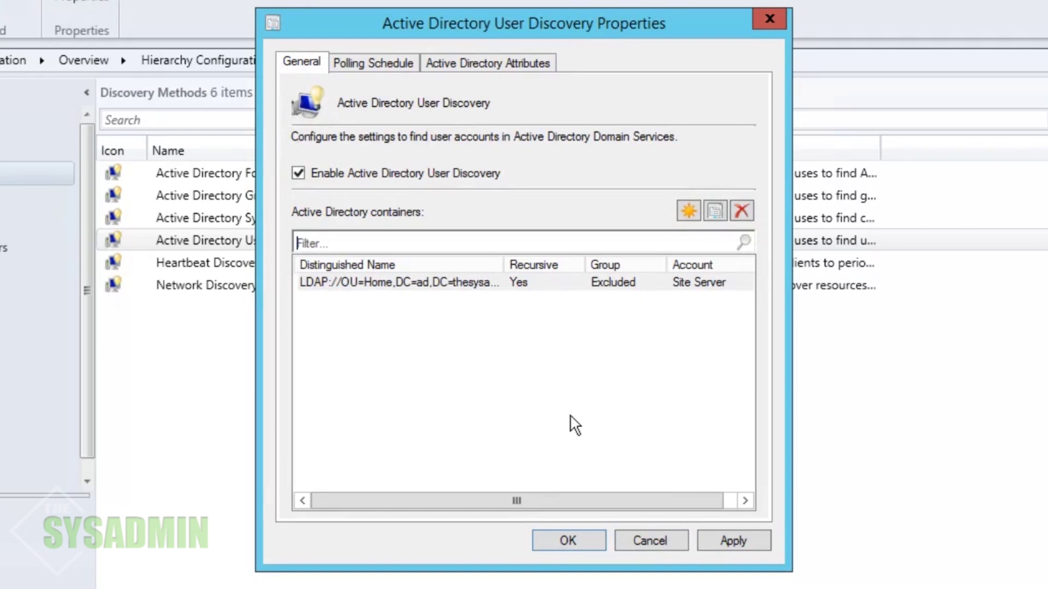
Step: Review the polling schedule and attributes, save, and run a full user discovery
click(383, 64)
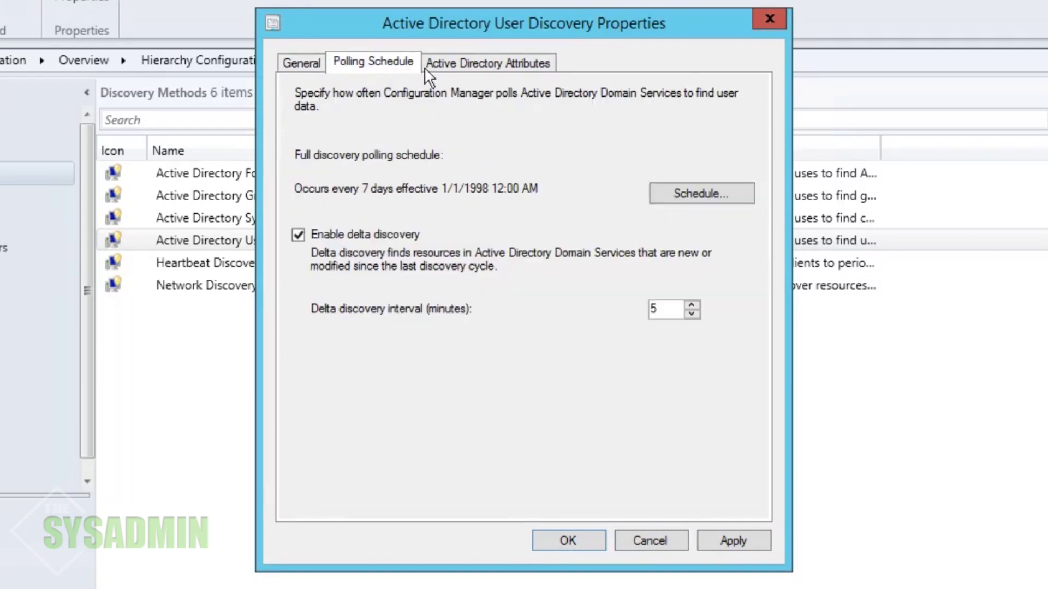
click(472, 65)
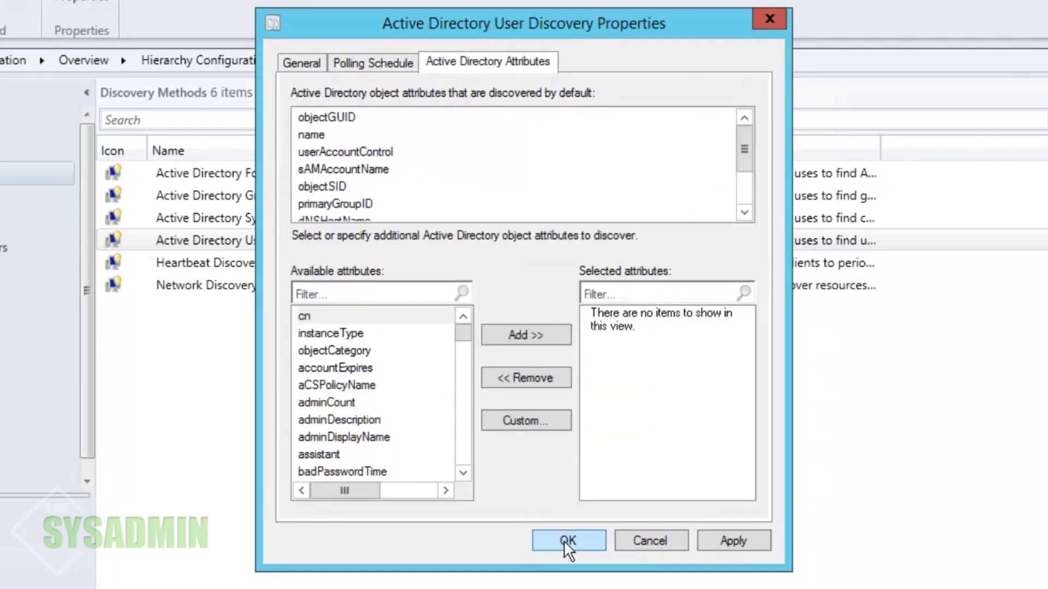
click(564, 540)
click(559, 364)
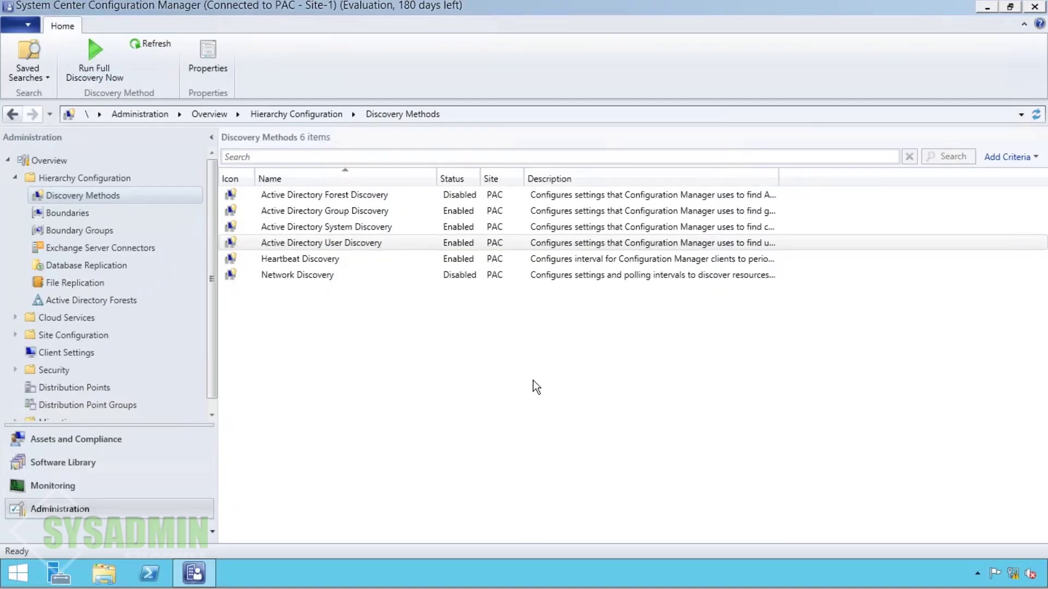
Step: Create boundary 'Site-1 Boundary' of type Active Directory site with site name Home
click(60, 207)
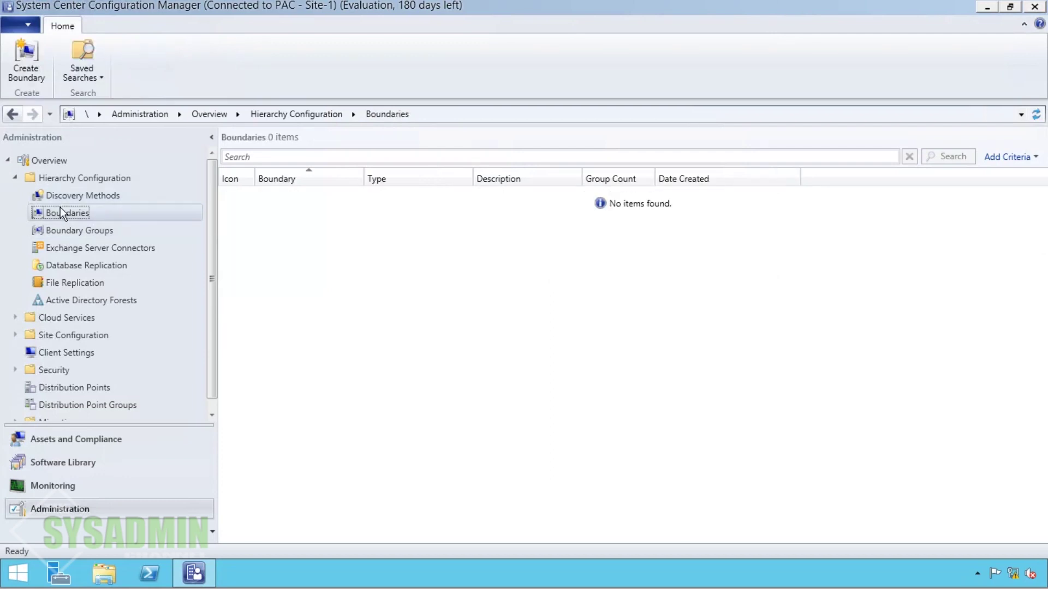
right_click(250, 224)
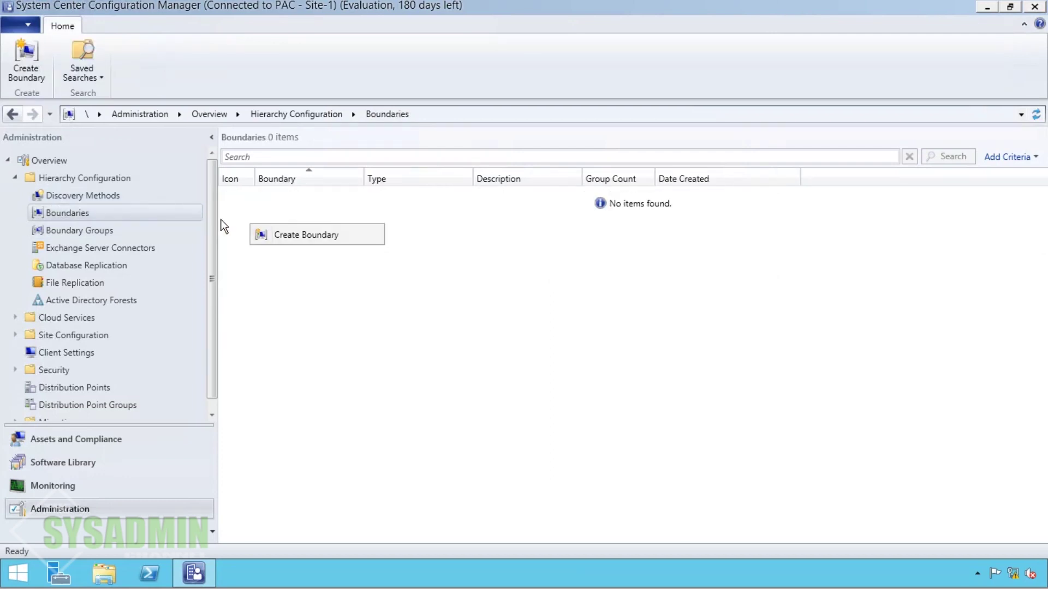
click(318, 231)
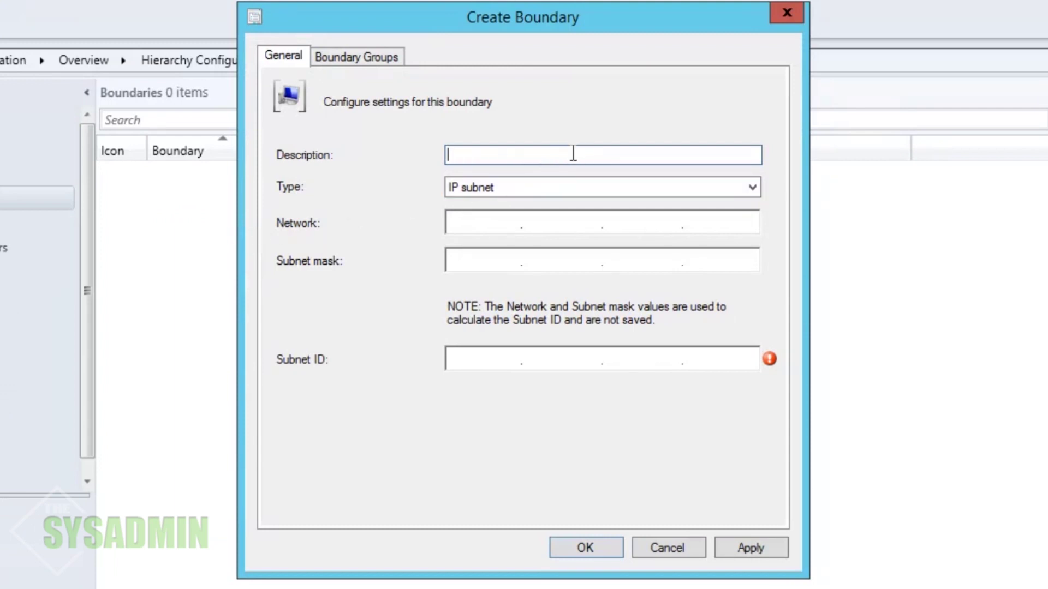
text(Site-1 Boundary)
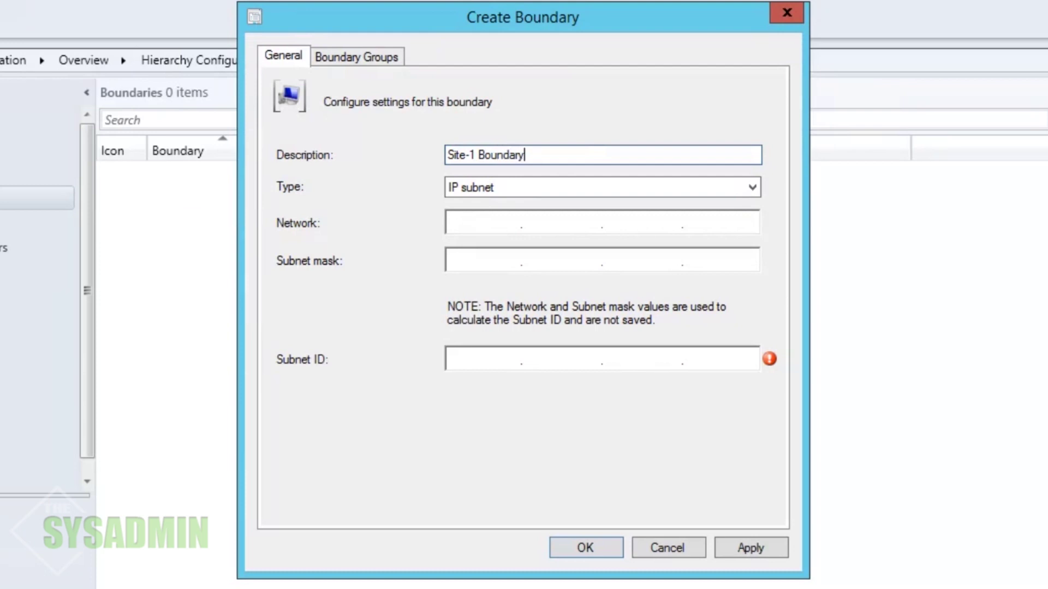
click(738, 187)
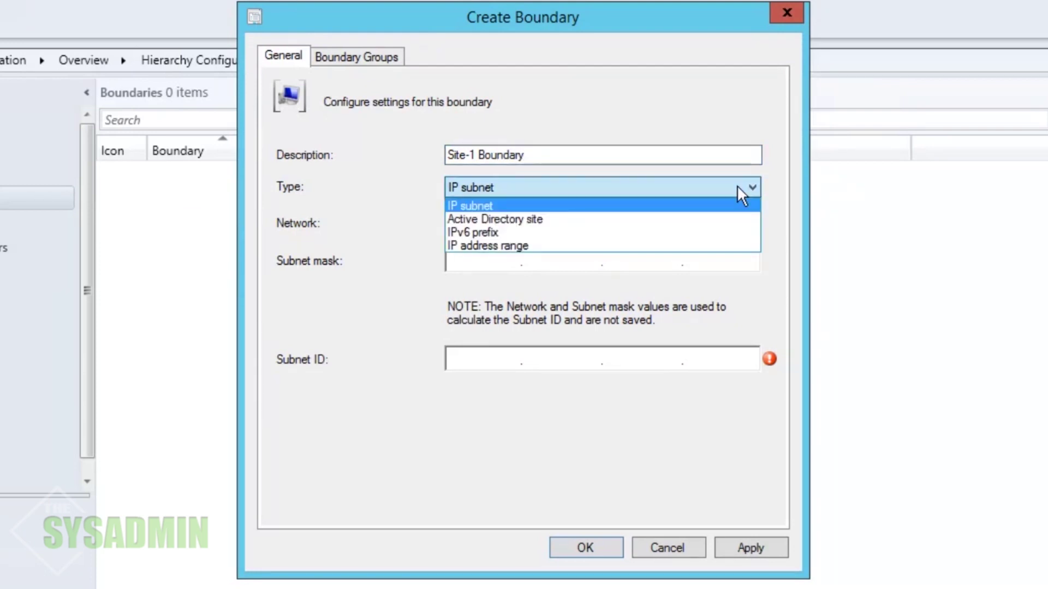
click(544, 219)
click(690, 222)
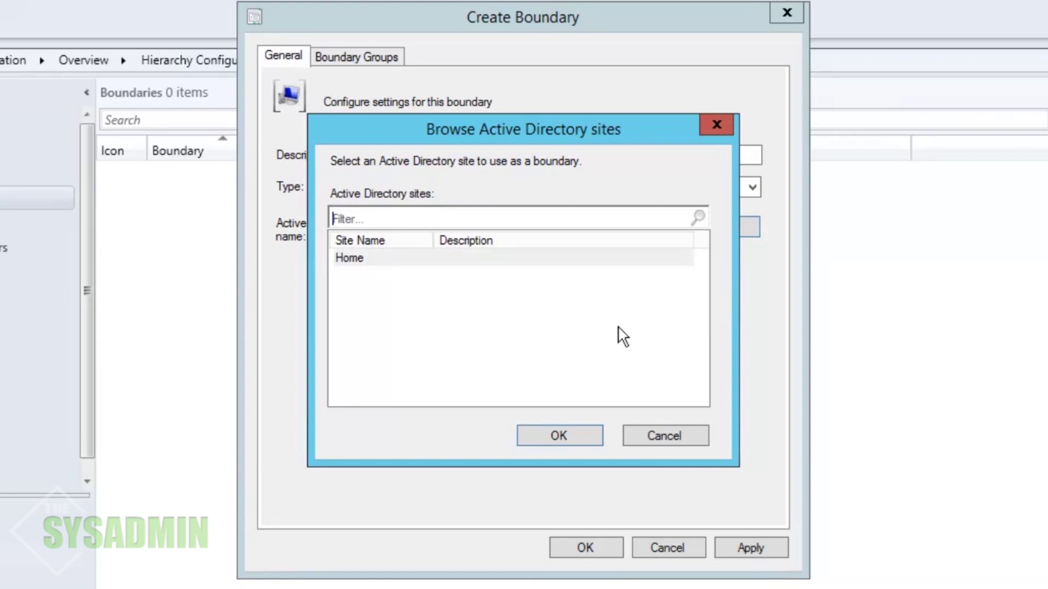
click(352, 258)
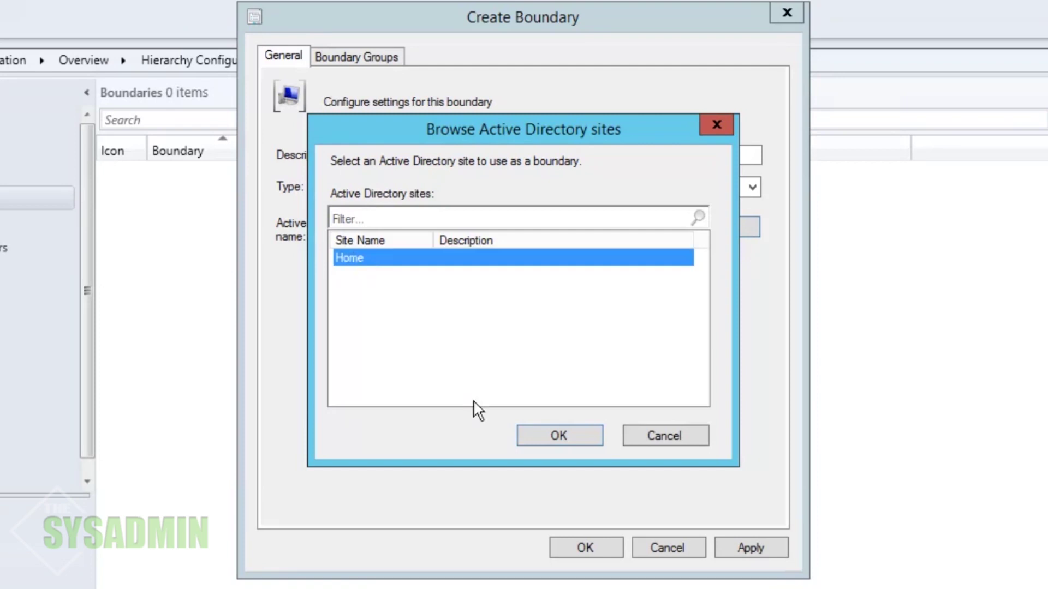
click(556, 432)
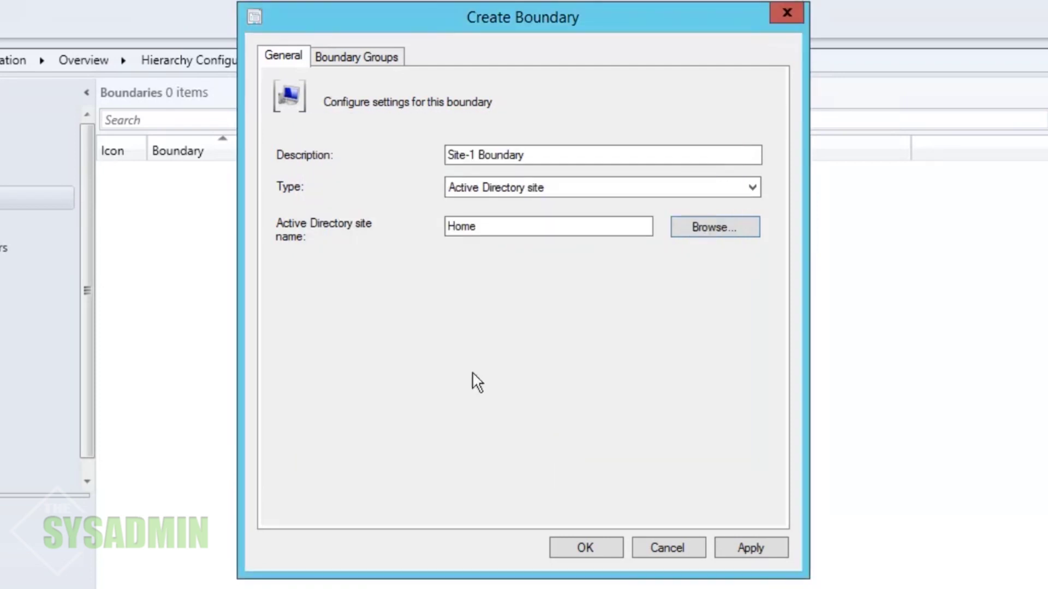
click(376, 55)
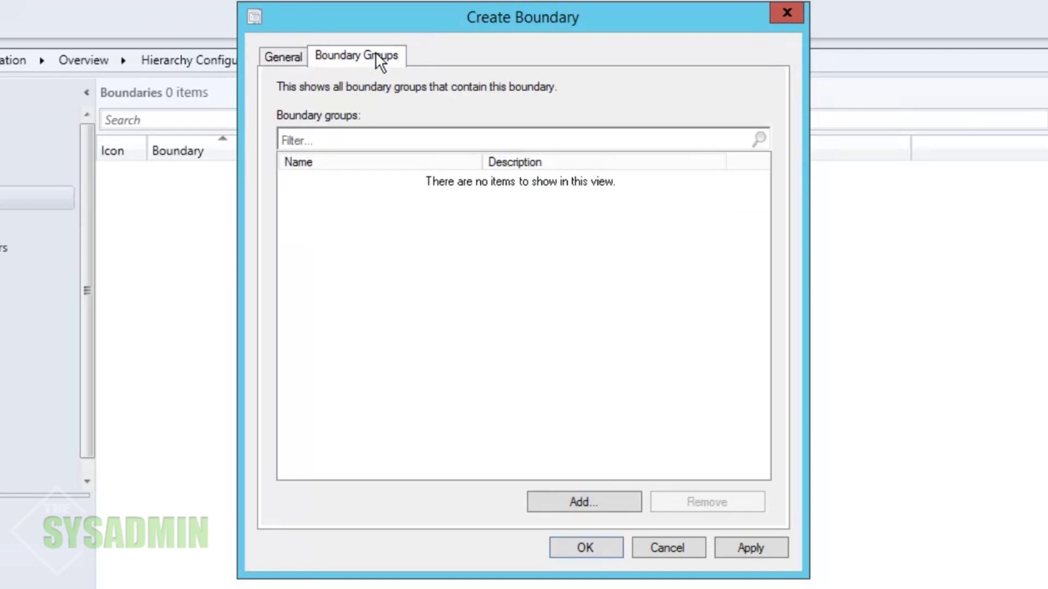
click(288, 55)
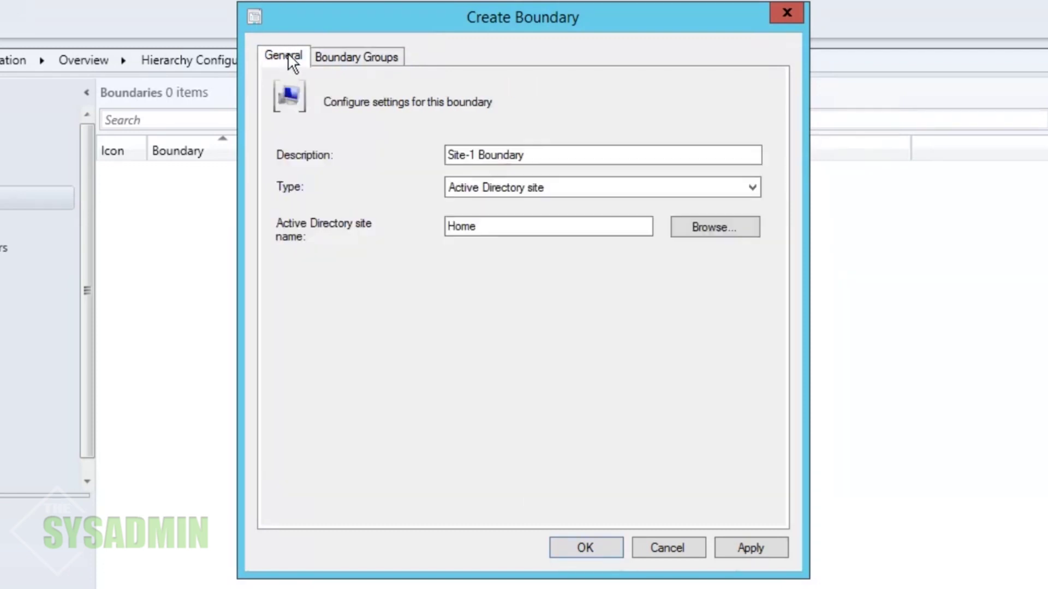
click(583, 547)
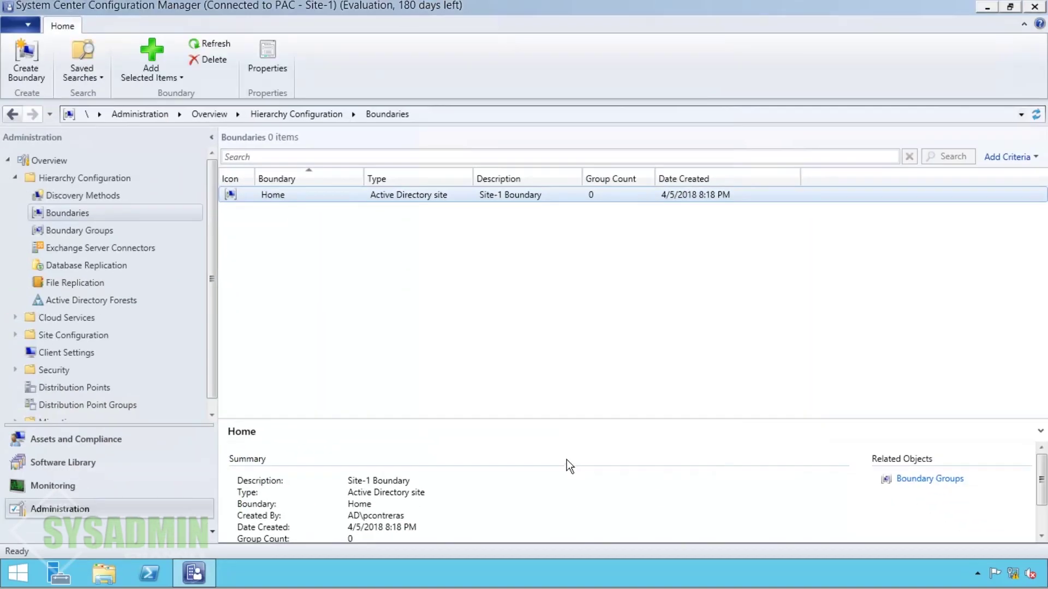
Step: Start a new boundary group named 'US' with the Home boundary as its member
click(88, 230)
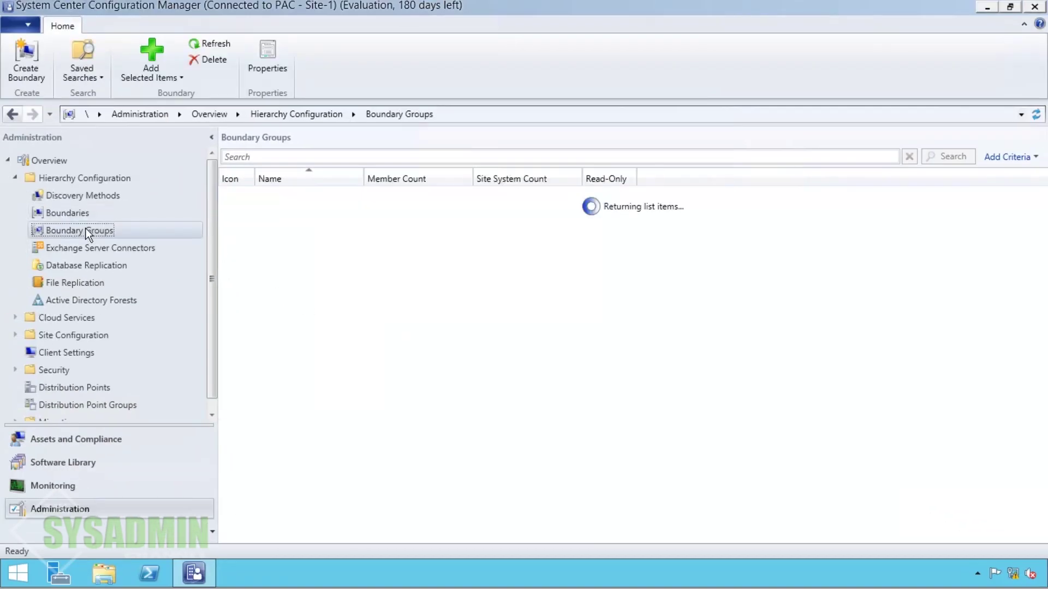
right_click(346, 247)
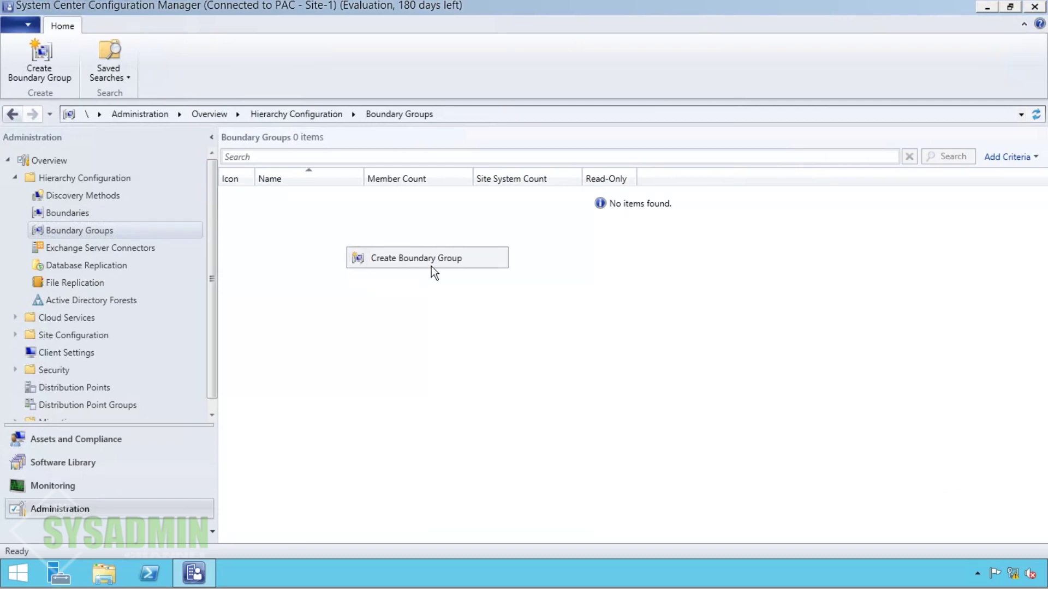
click(431, 261)
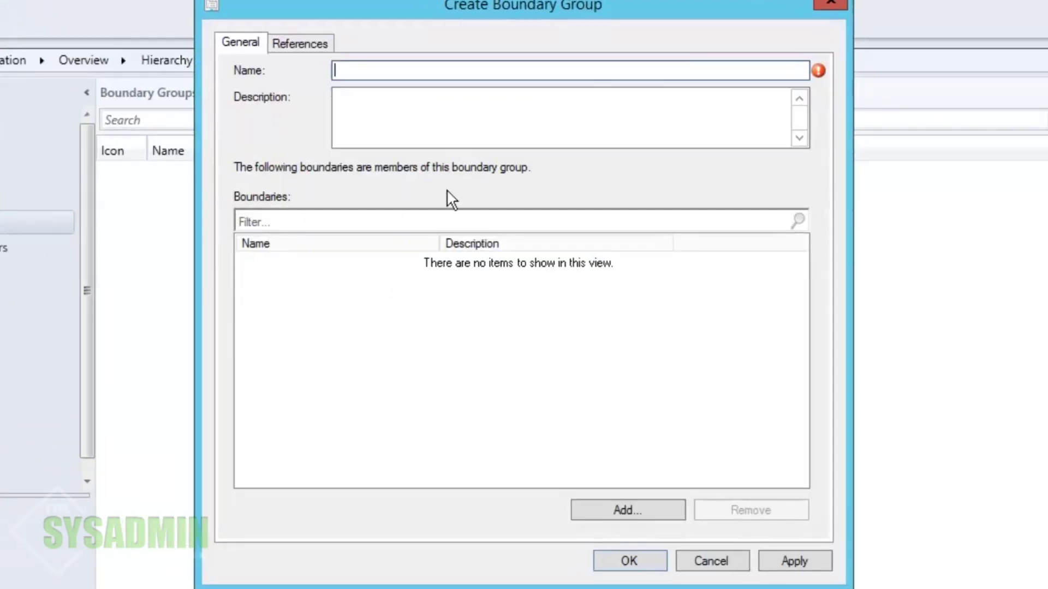
text(US)
click(612, 504)
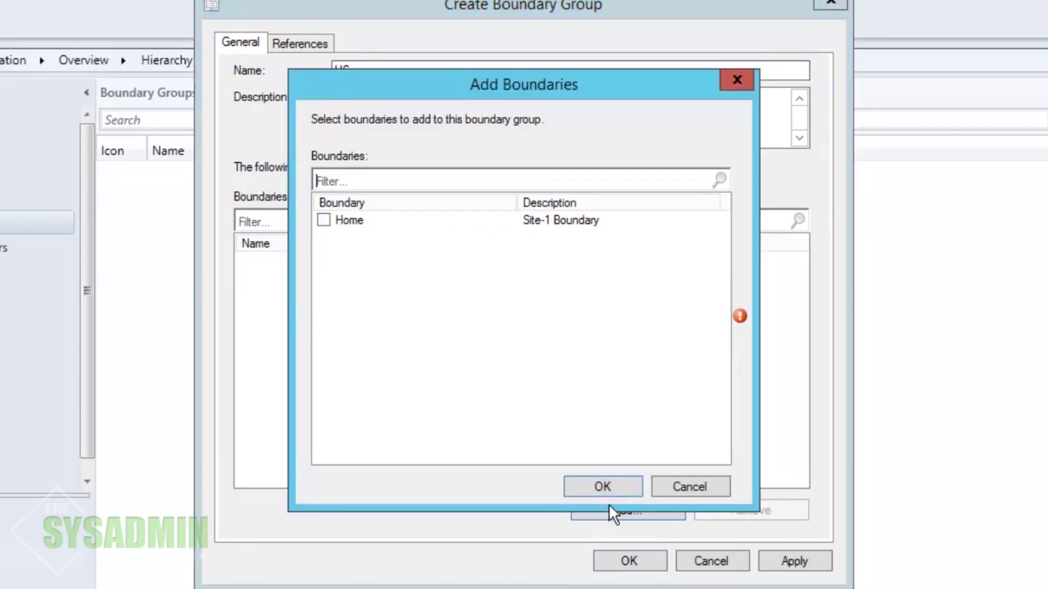
click(342, 223)
key(space)
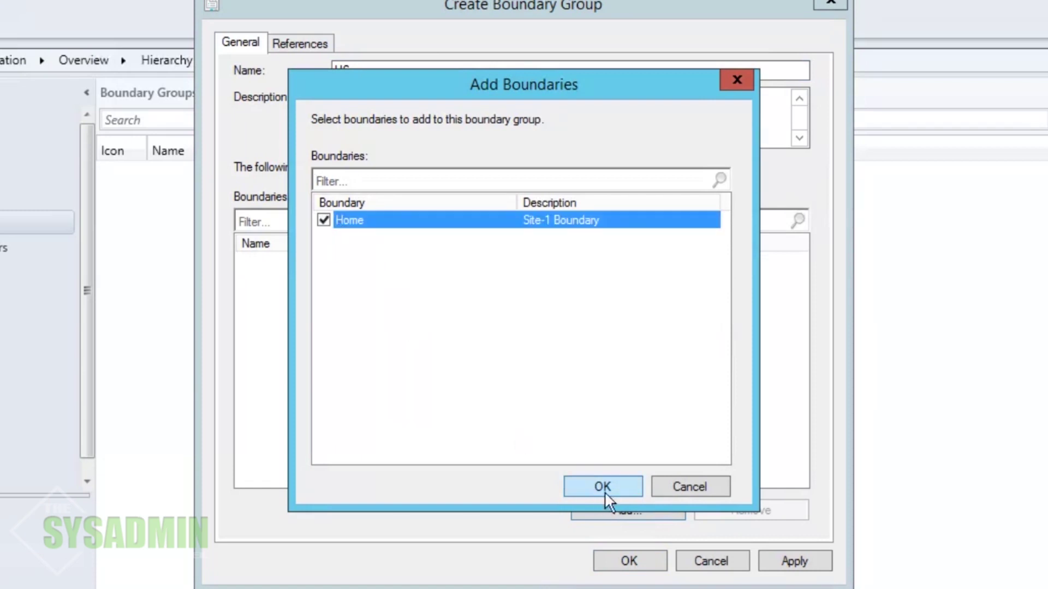
click(604, 489)
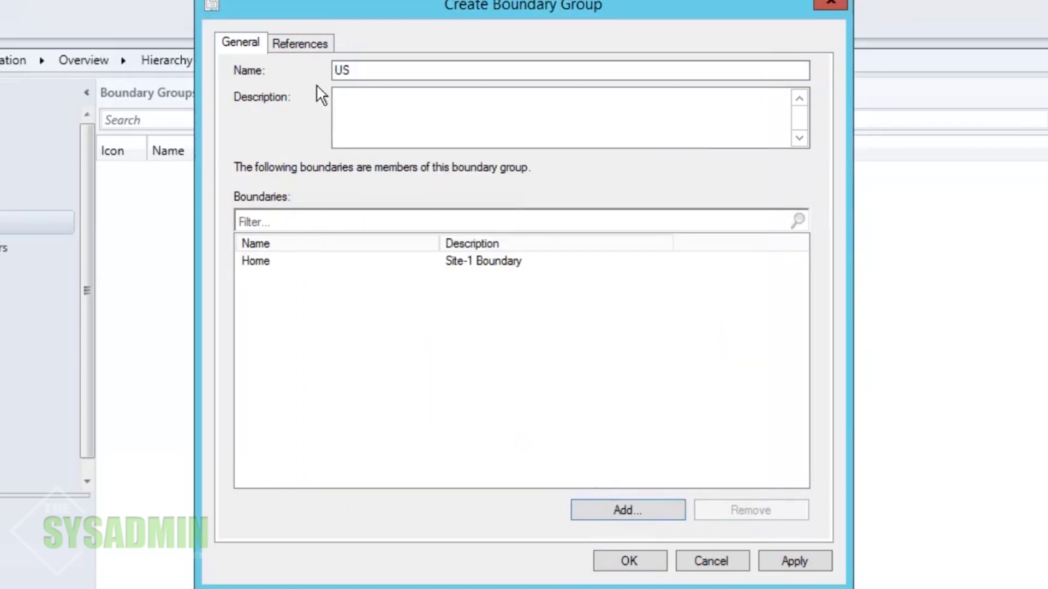
Step: Use the group for site assignment, add the SCCM and SQL servers, and create it
click(303, 43)
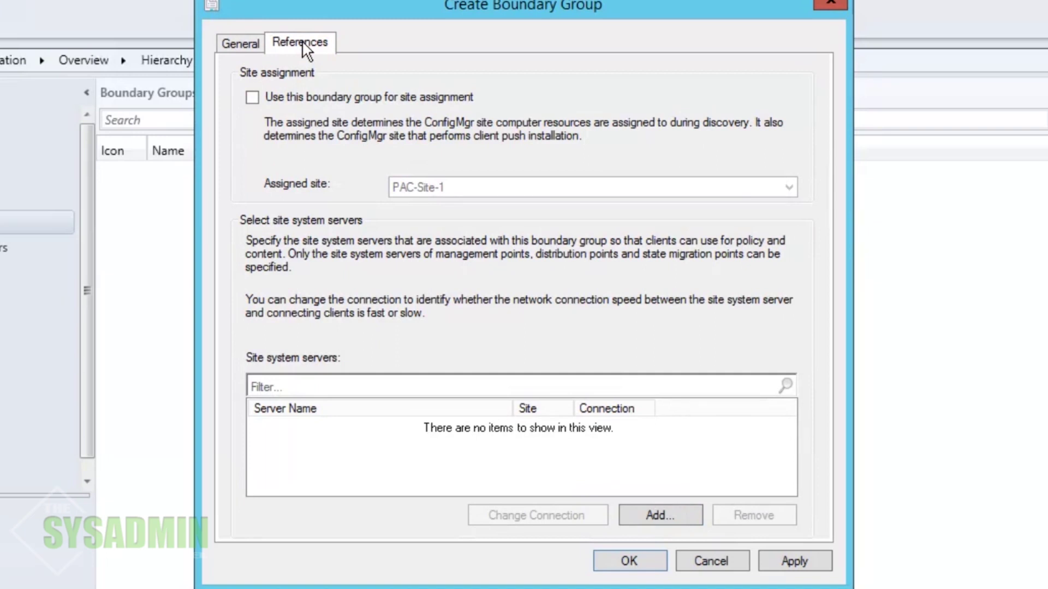
click(320, 92)
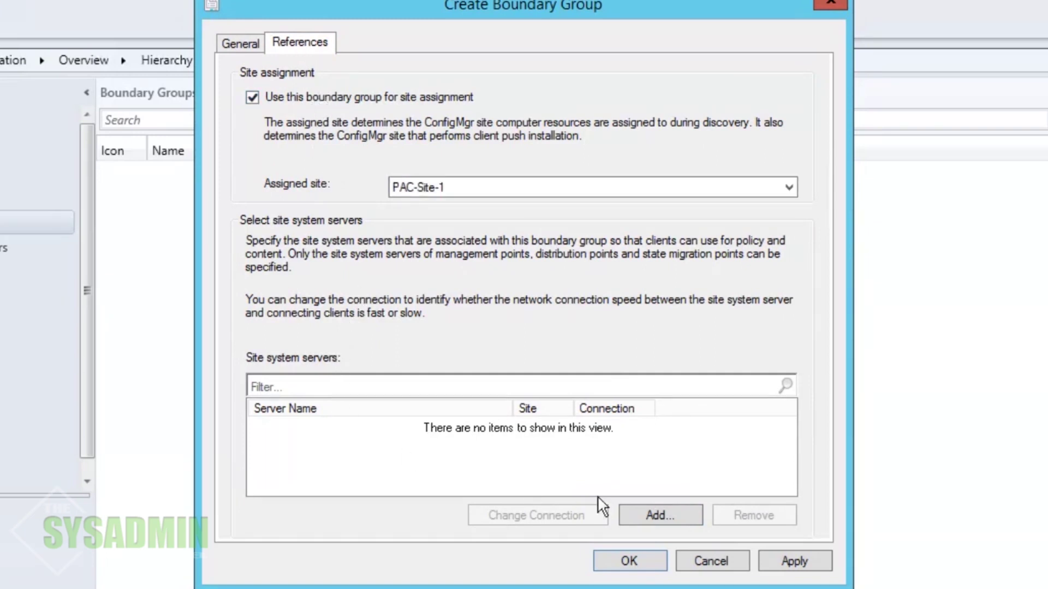
click(661, 516)
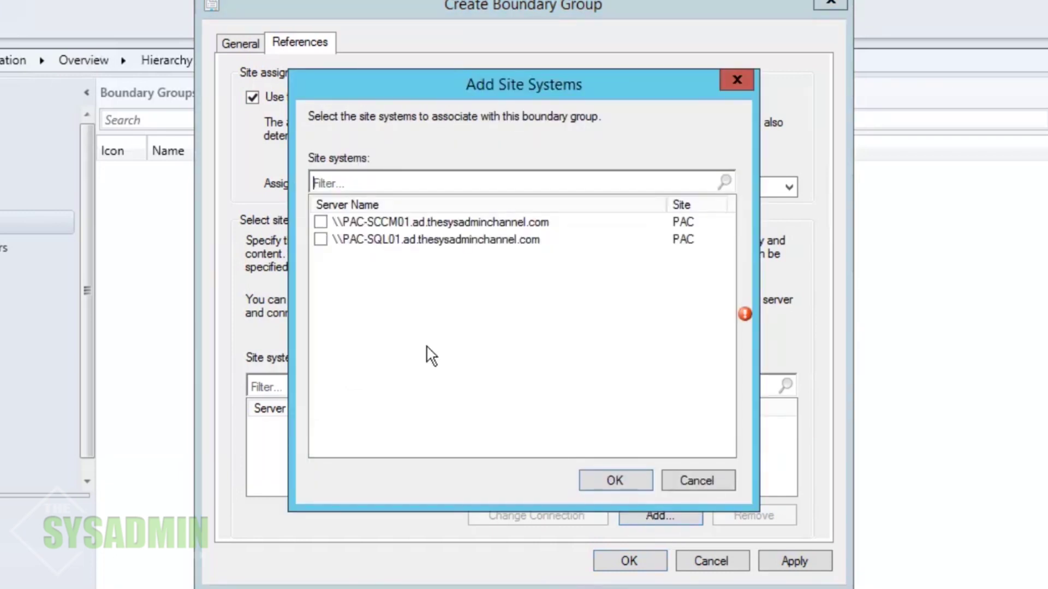
click(320, 222)
click(320, 240)
click(607, 479)
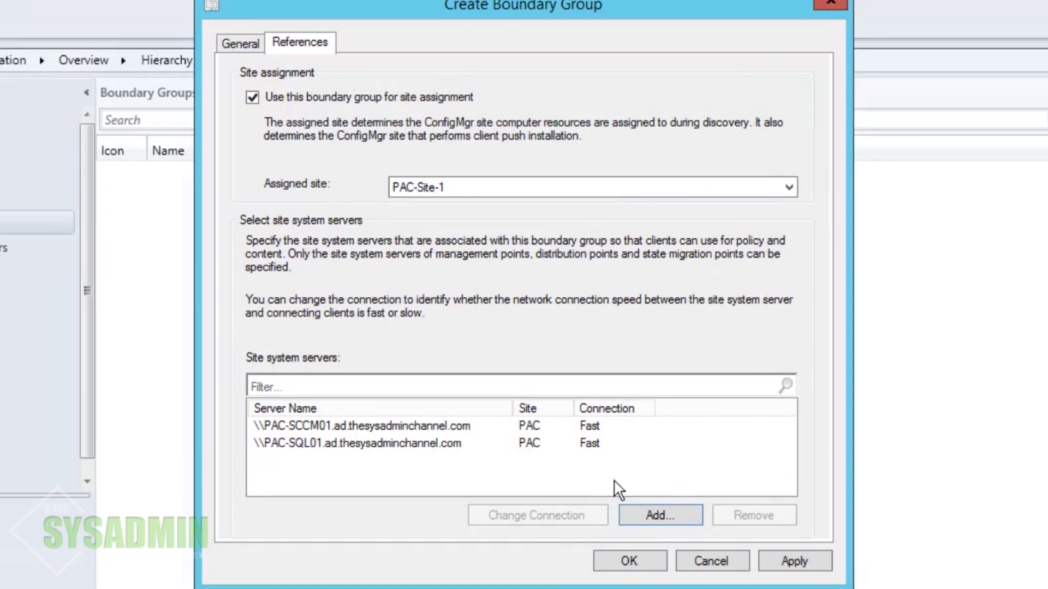
click(633, 561)
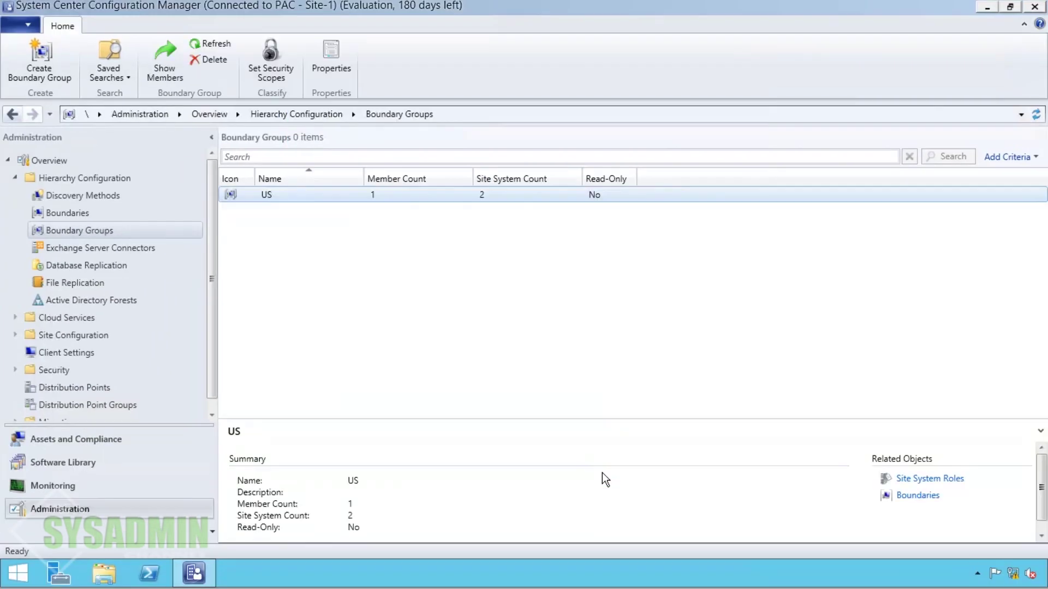
Step: Enable automatic site-wide client push installation in the site's Client Push Installation settings
click(51, 355)
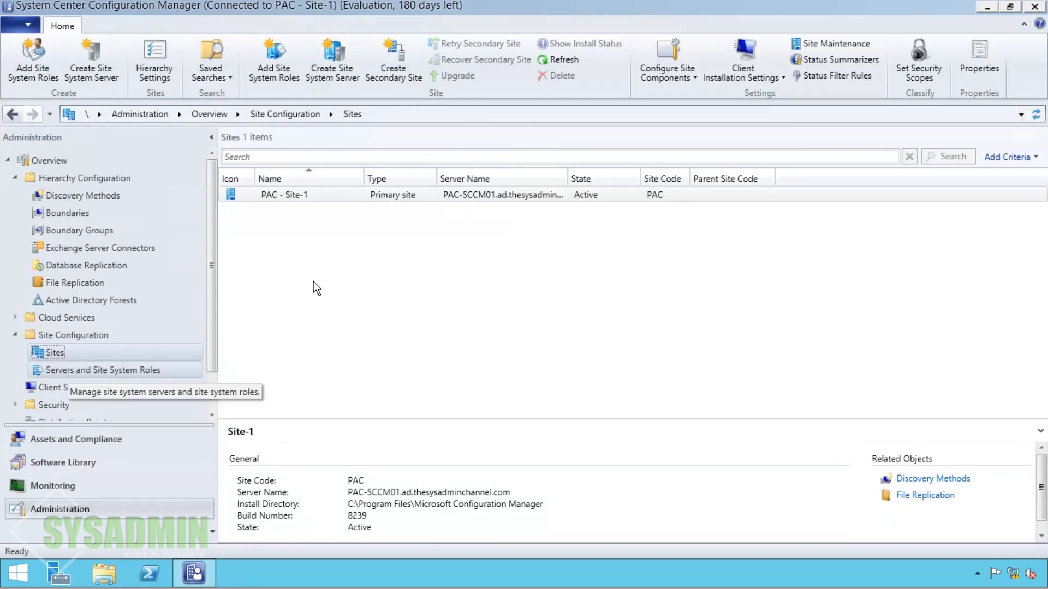
click(737, 44)
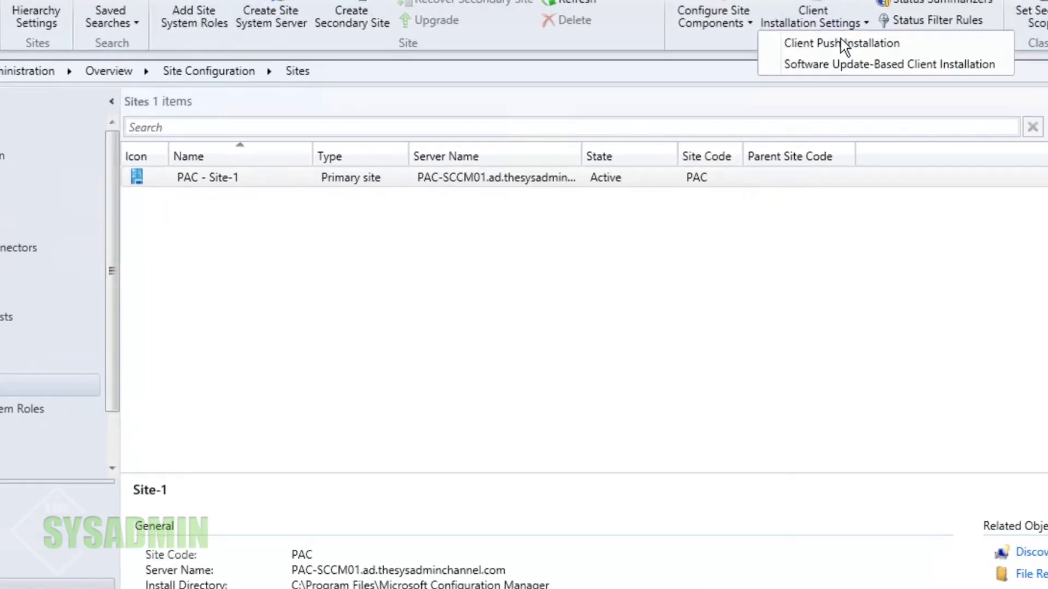
click(764, 92)
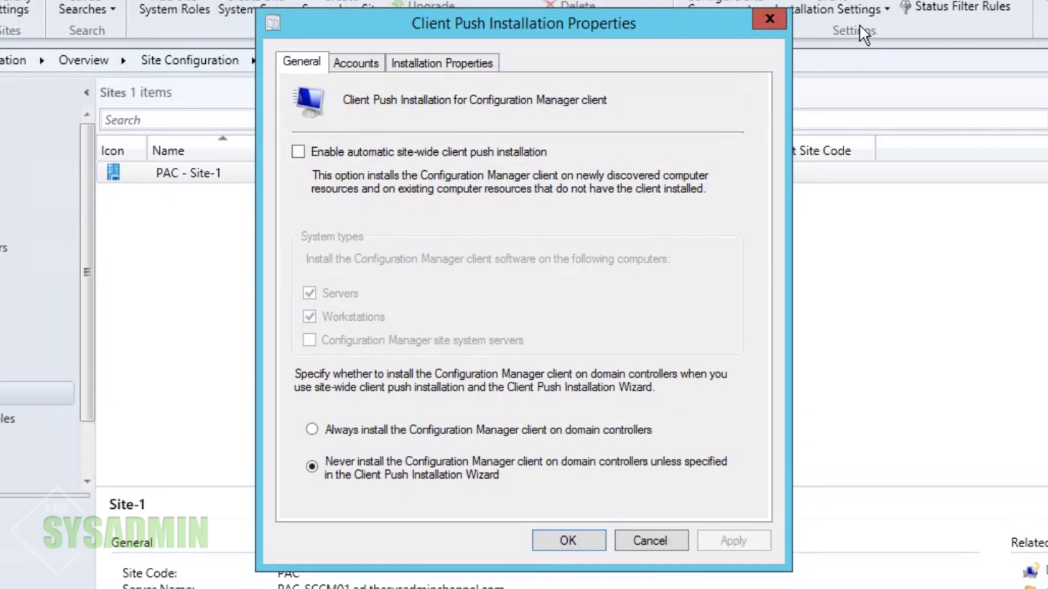
click(446, 149)
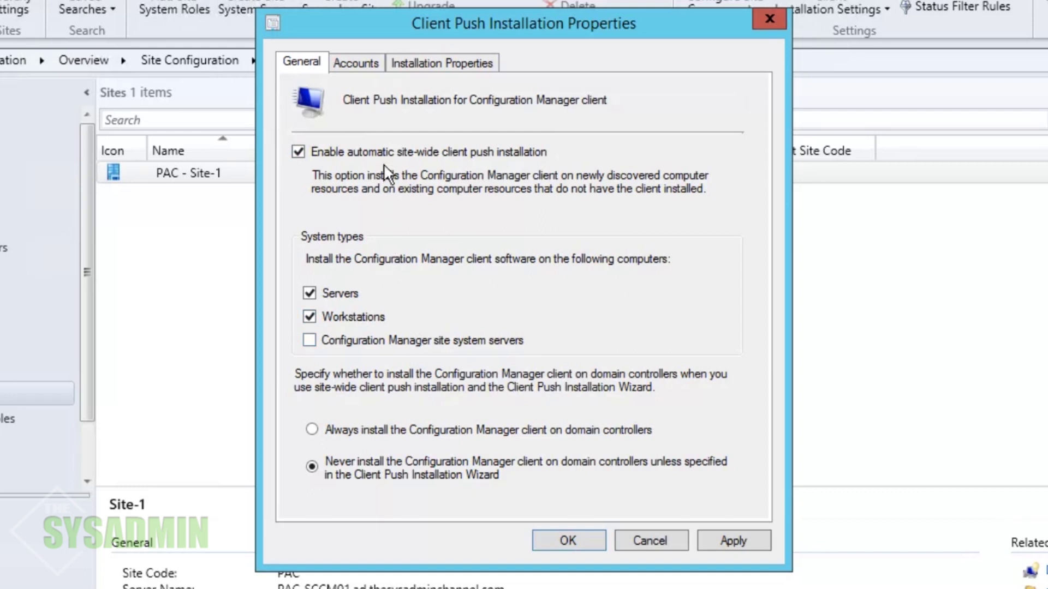
Step: Add the SCCM admin domain user, with its password confirmed, as a push installation account
click(358, 64)
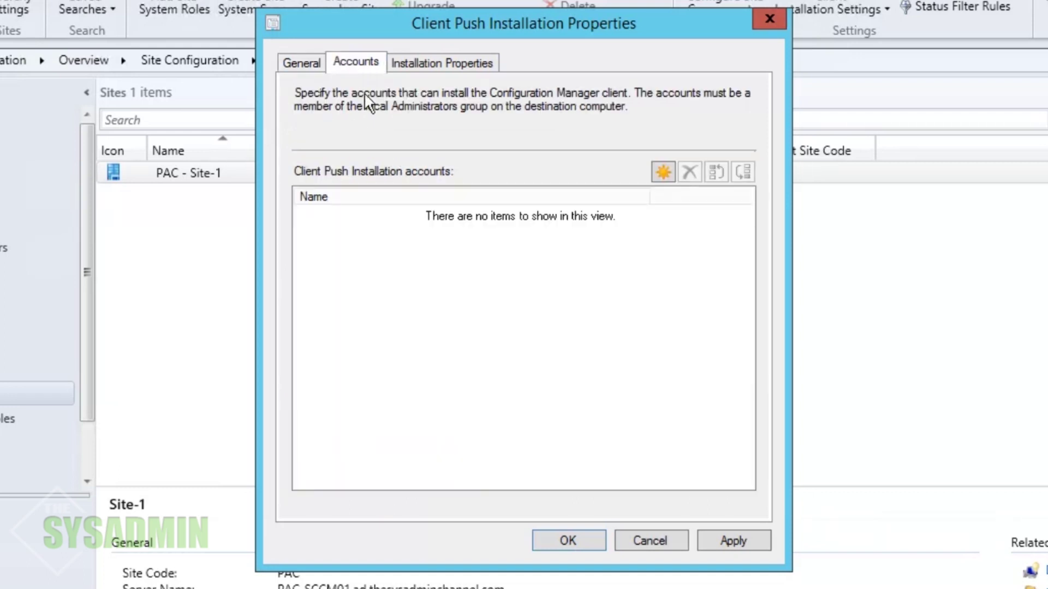
click(664, 171)
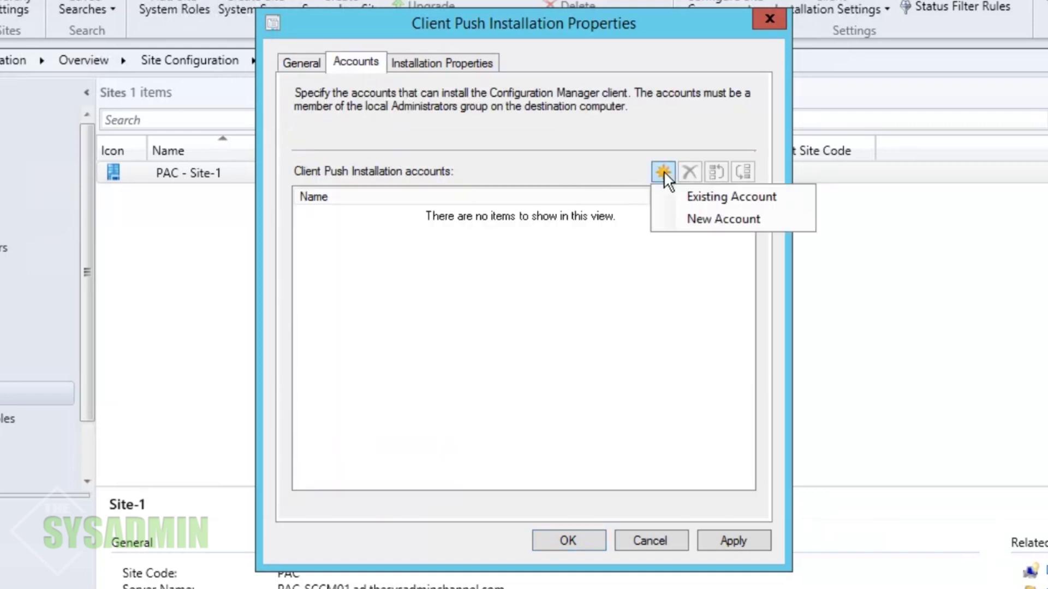
click(716, 218)
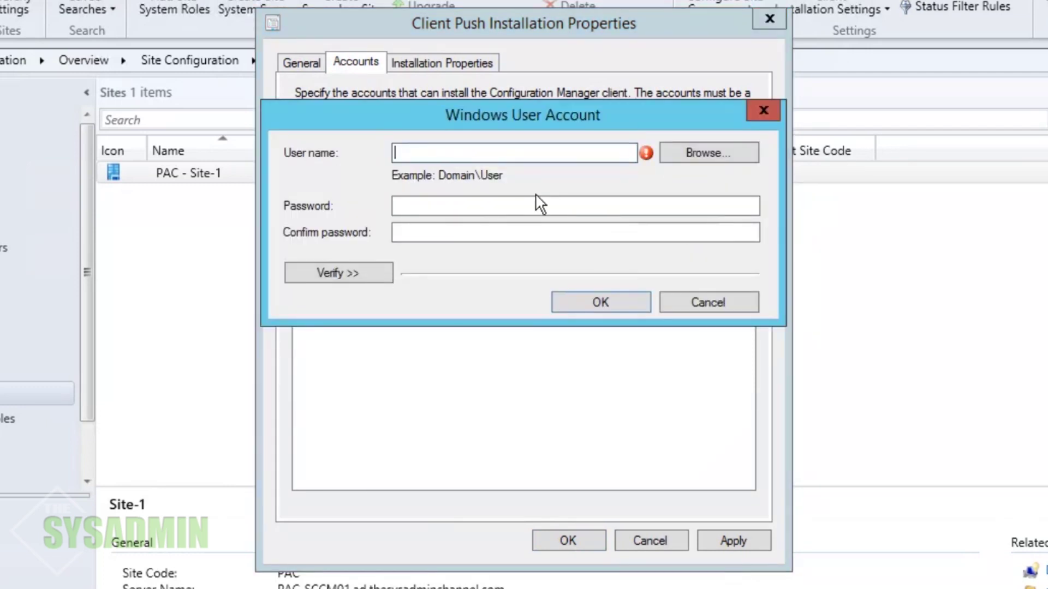
click(682, 153)
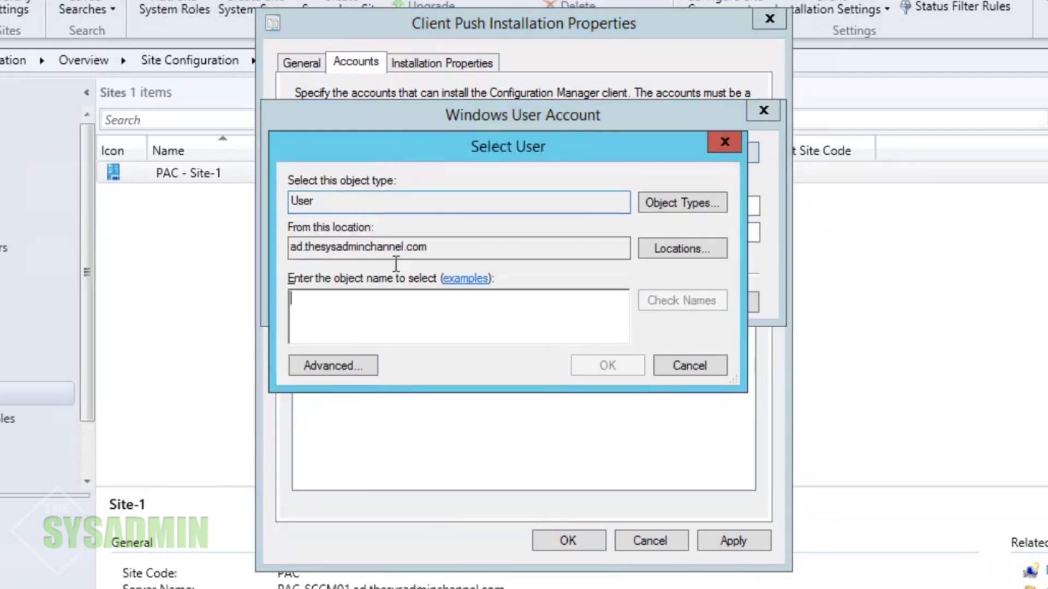
text(sccmadmin)
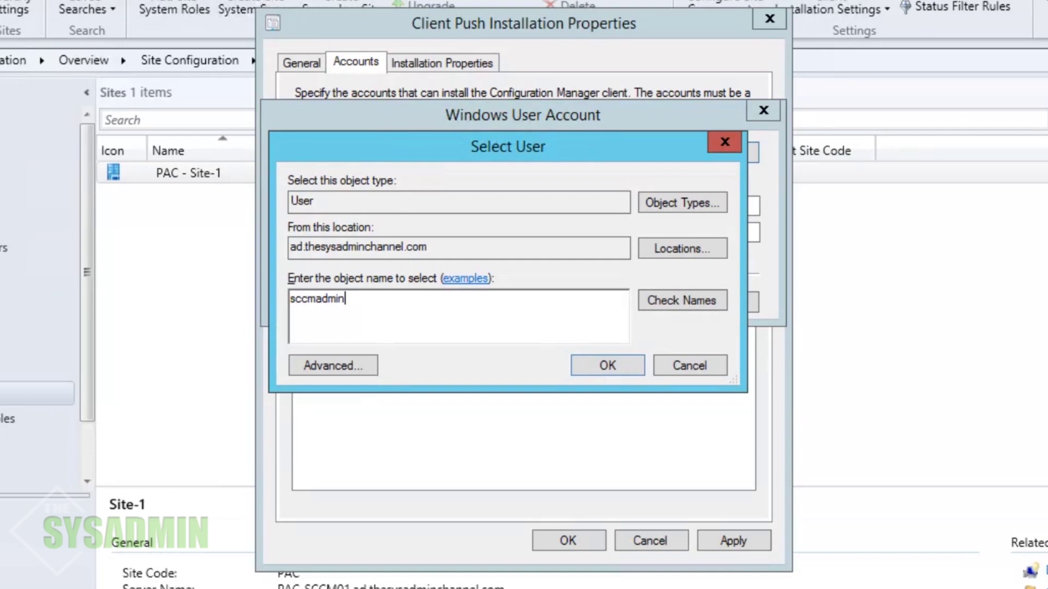
click(680, 303)
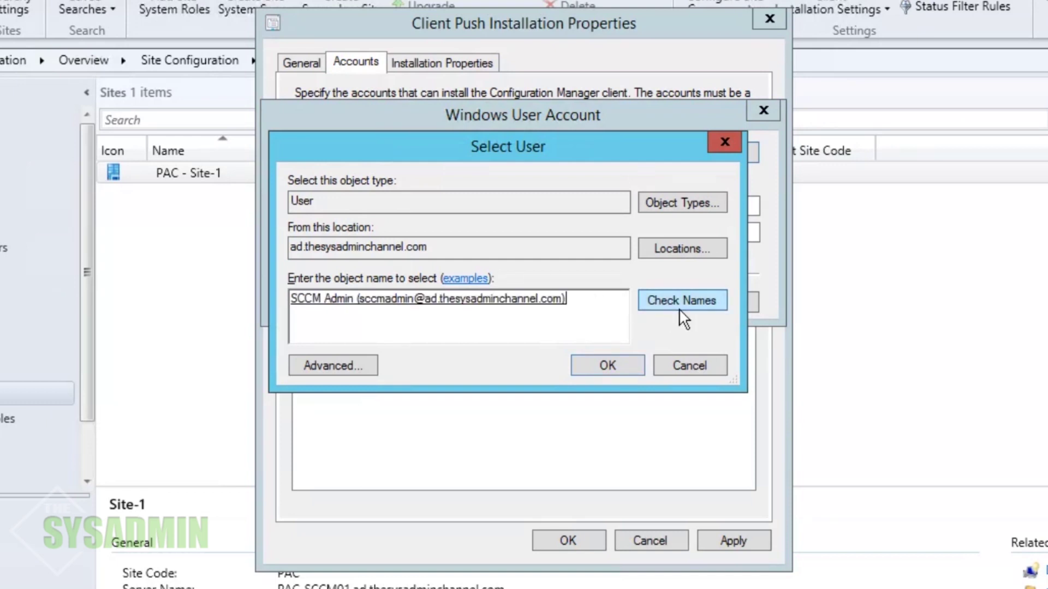
click(610, 365)
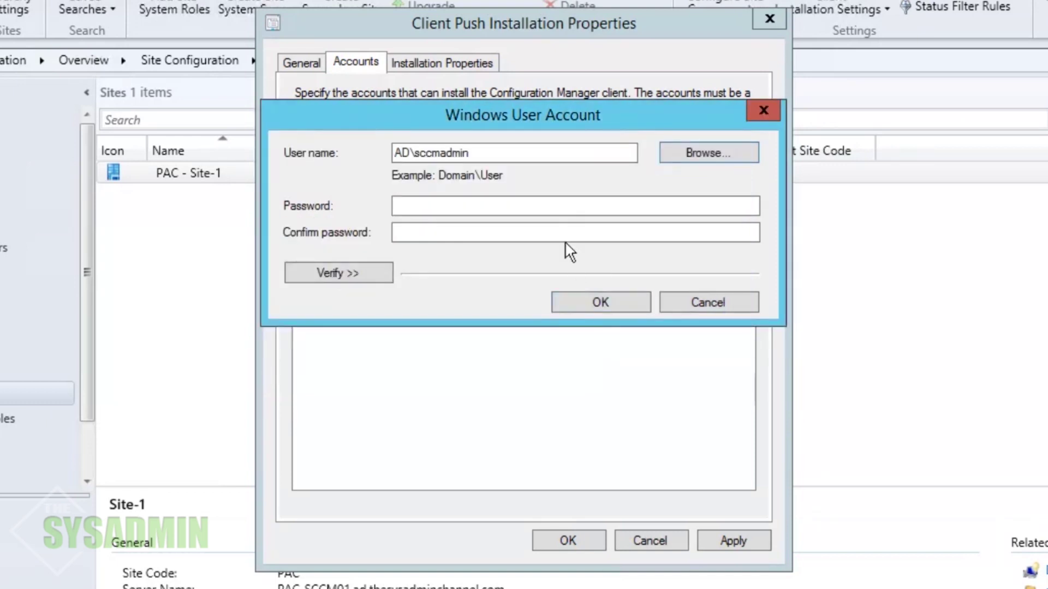
click(563, 207)
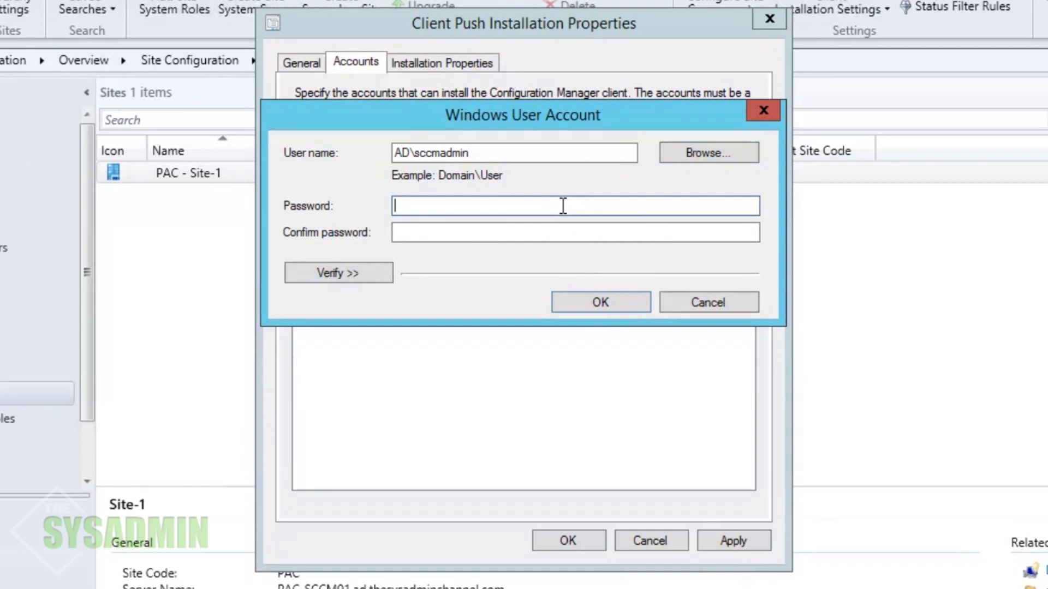
key(Tab)
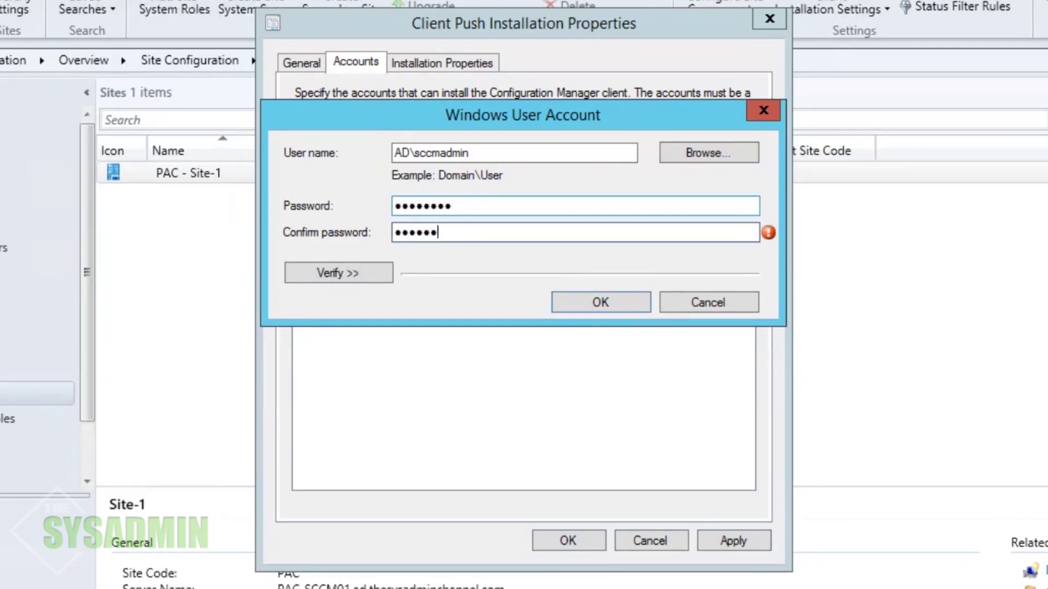
click(601, 300)
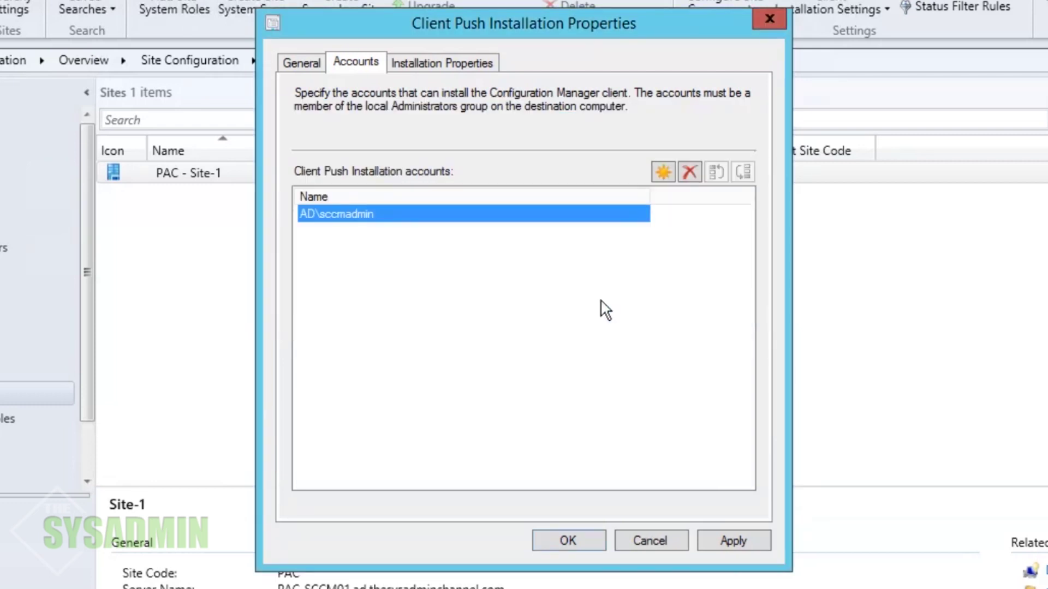
Step: Append FSP=PAC-SCCM01 after SMSSITECODE=PAC in Installation Properties and save the push settings
click(464, 64)
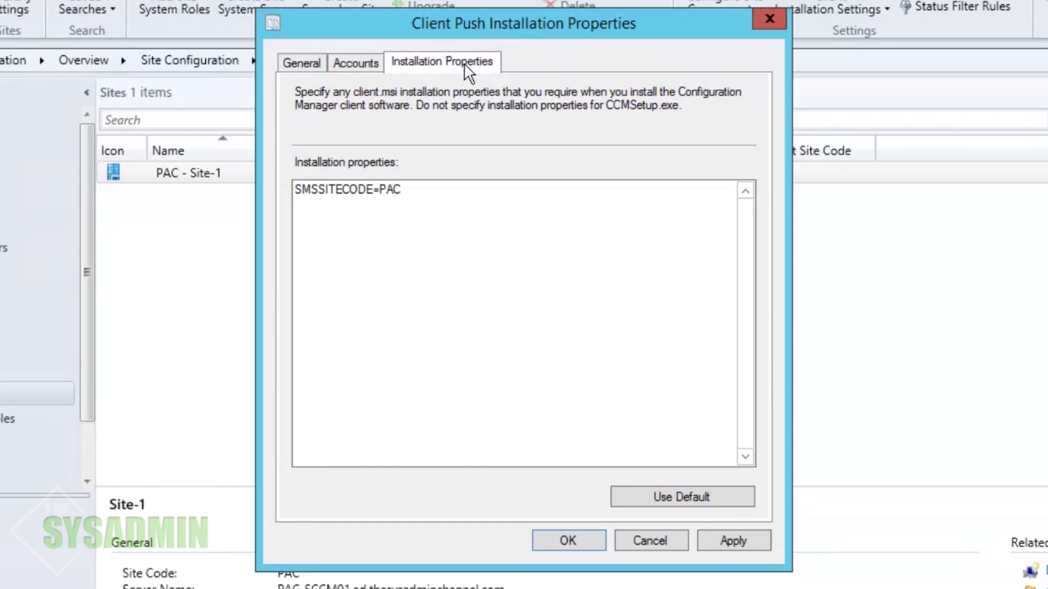
click(572, 225)
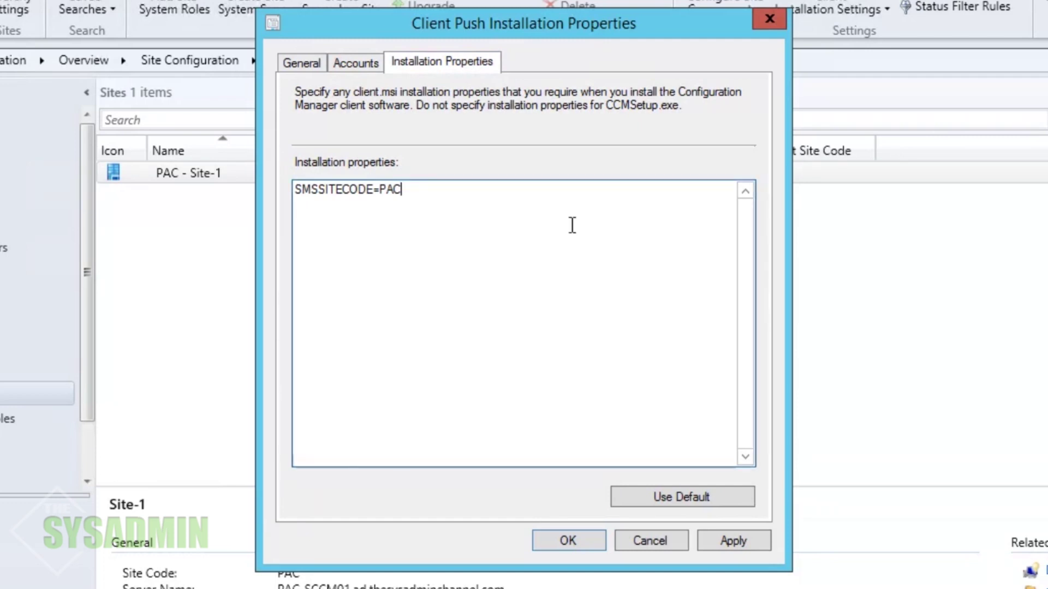
text(FSP=)
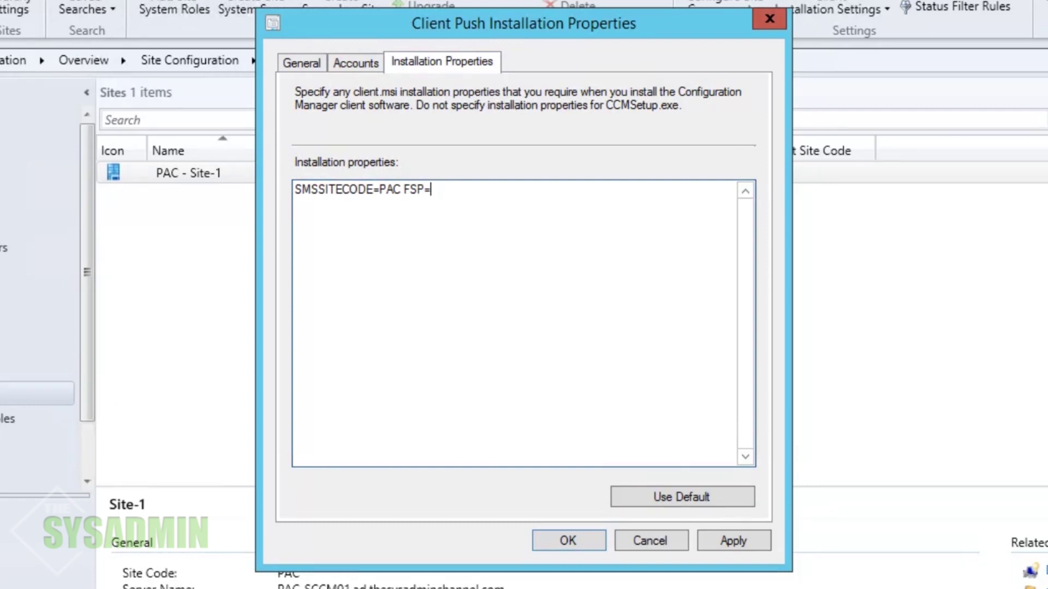
text(PAC)
text(-SCCM01)
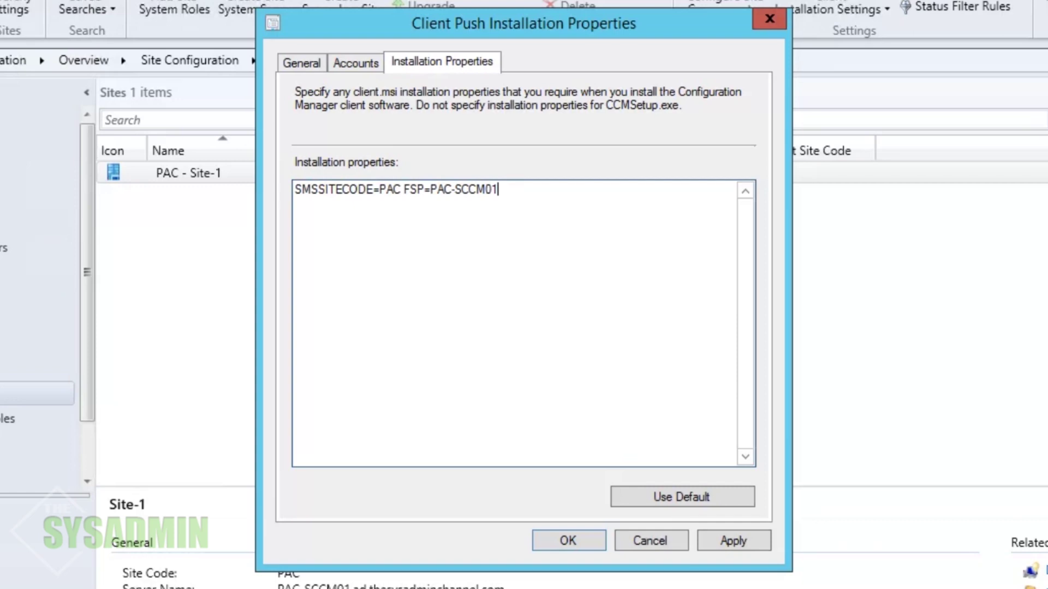
click(568, 543)
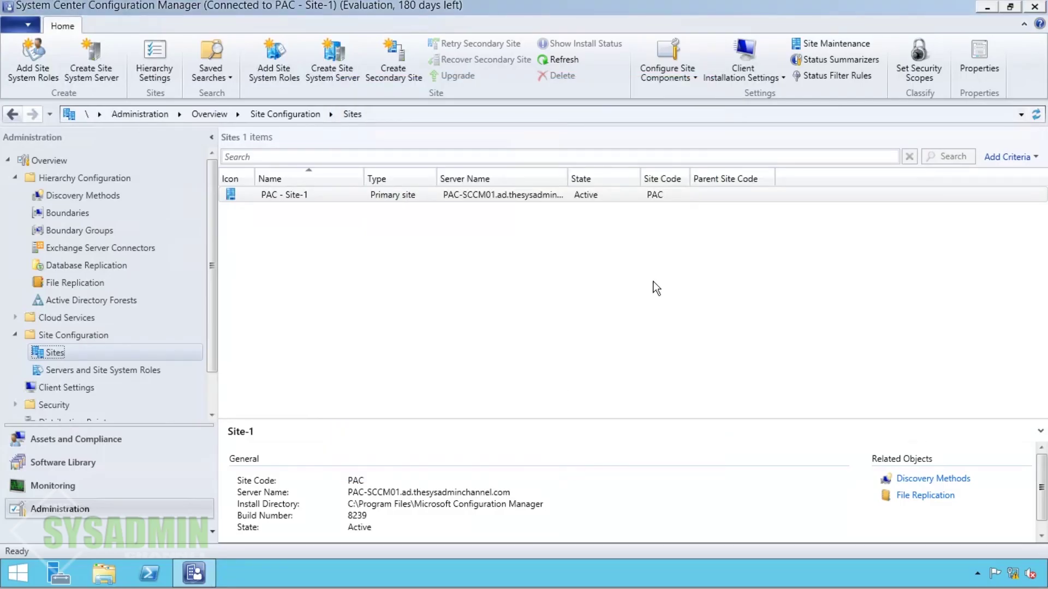
Step: Enable the Delete Inactive Client Discovery Data task in Site Maintenance and save
click(834, 42)
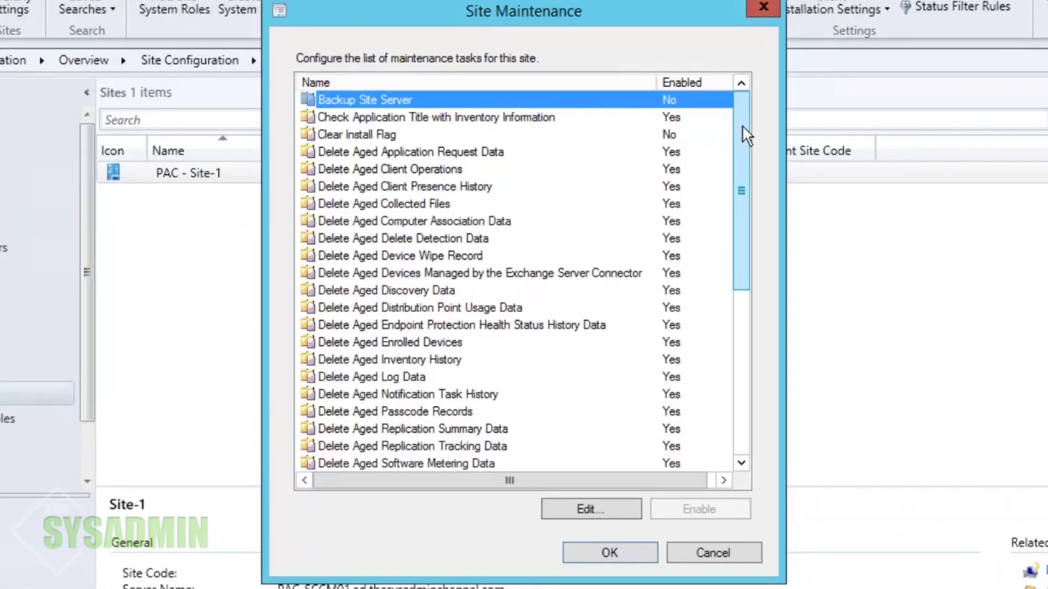
drag(741, 124, 736, 306)
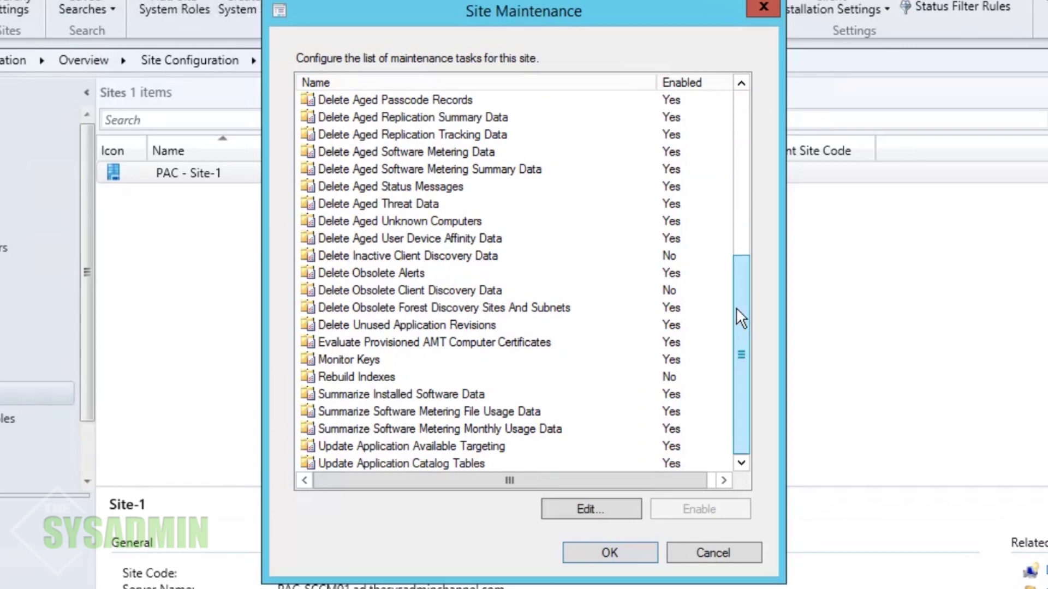
click(676, 262)
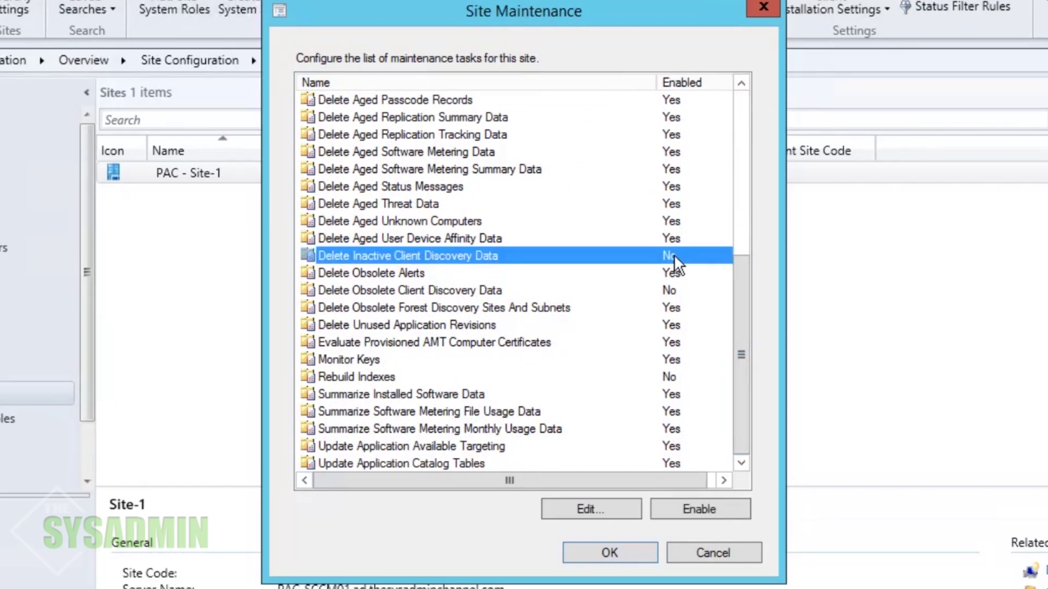
click(718, 506)
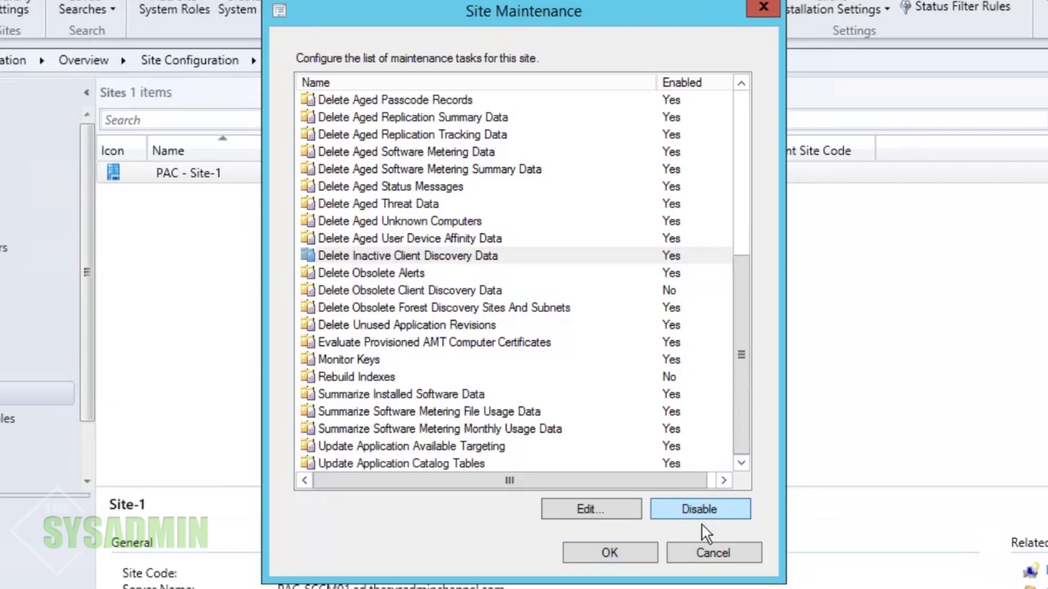
click(611, 553)
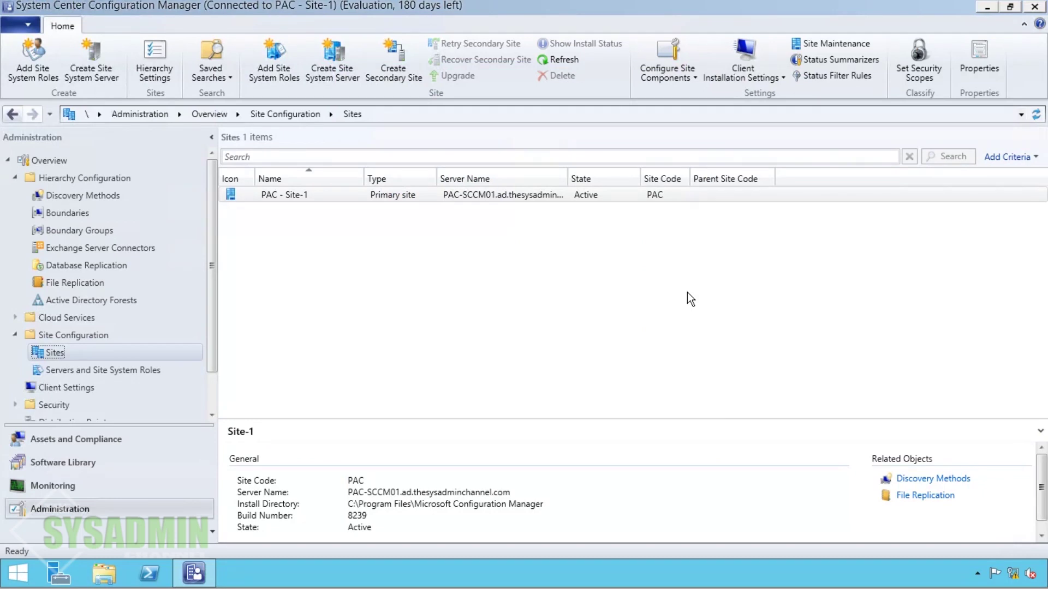
Step: From the PAC - Site-1 site, open Properties for Default Client Settings (priority 10000) under Client Settings
click(687, 292)
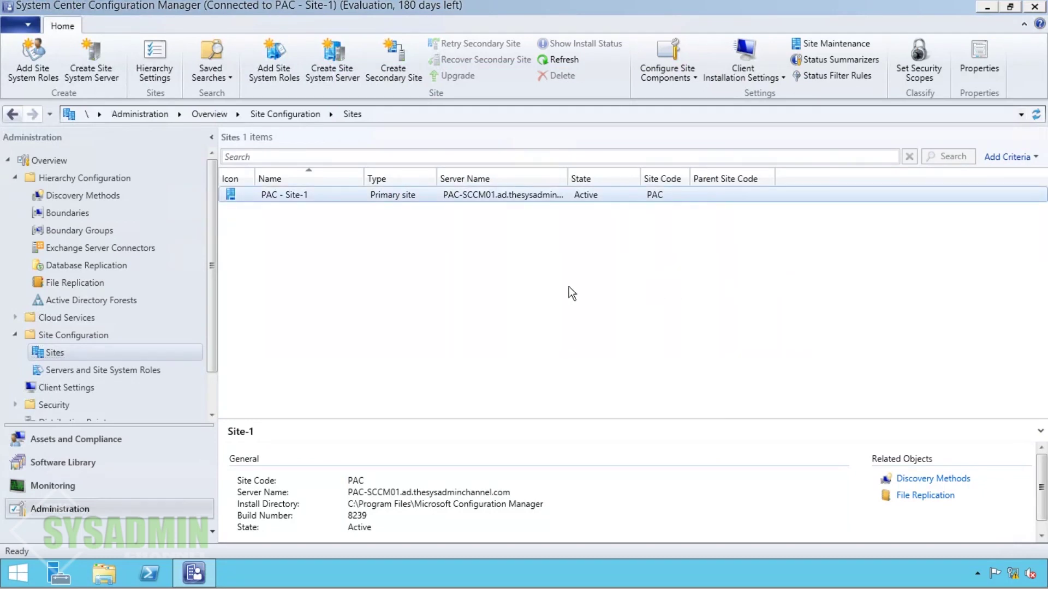
click(84, 388)
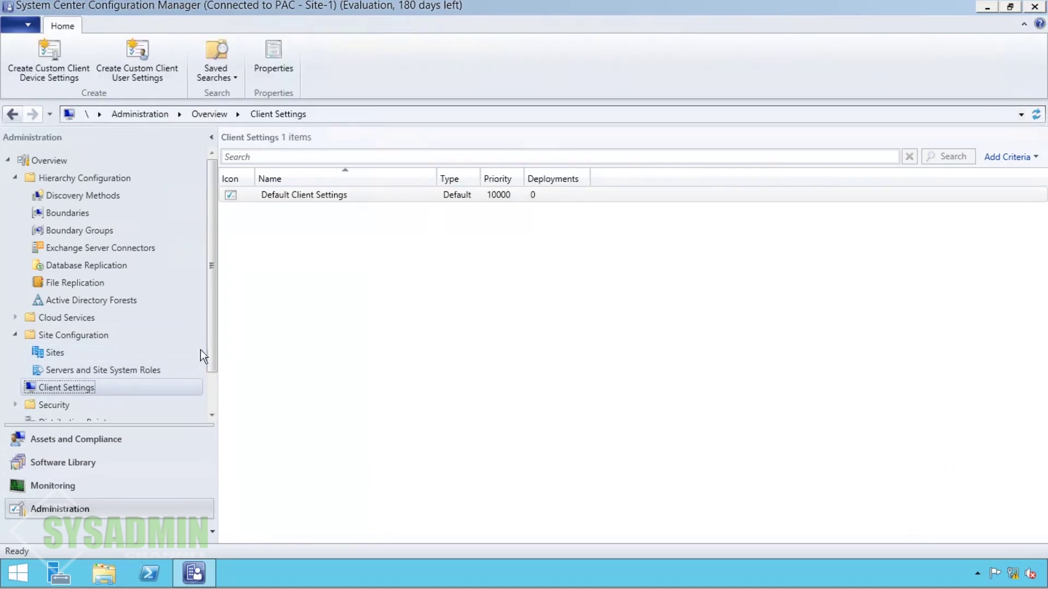
click(322, 196)
right_click(324, 198)
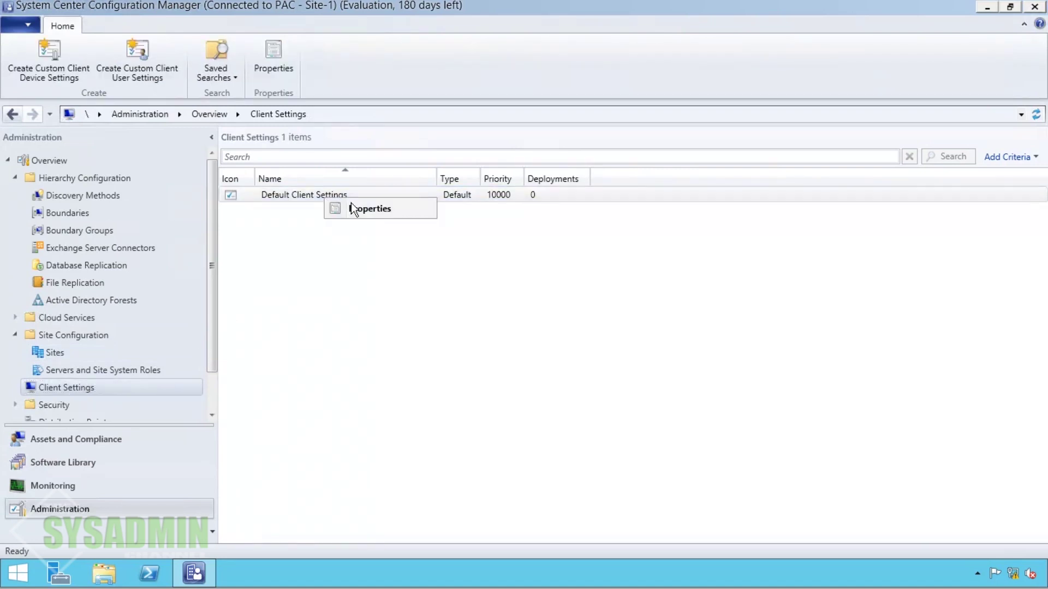
click(370, 209)
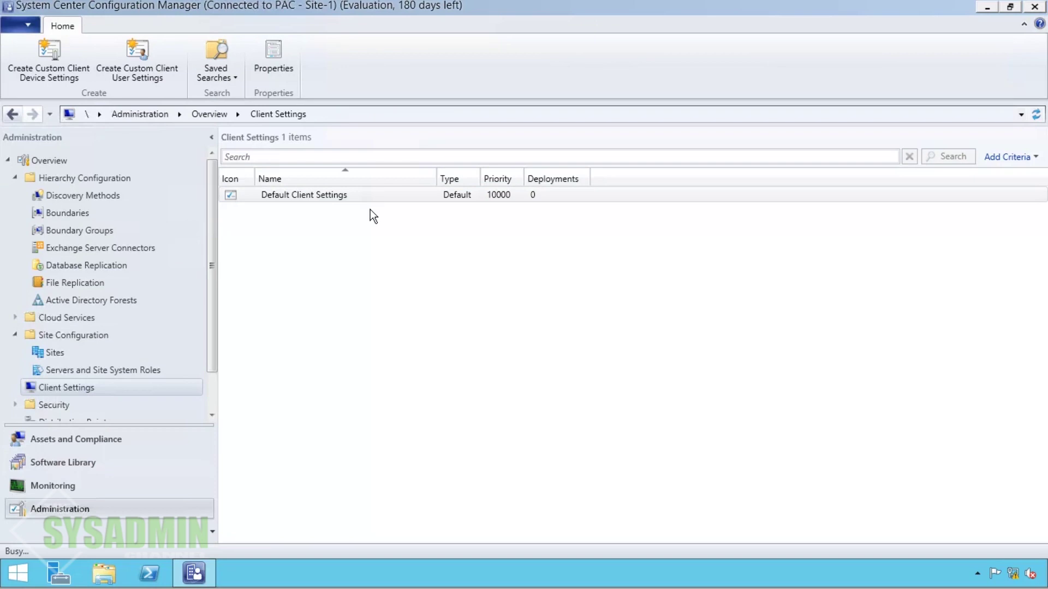
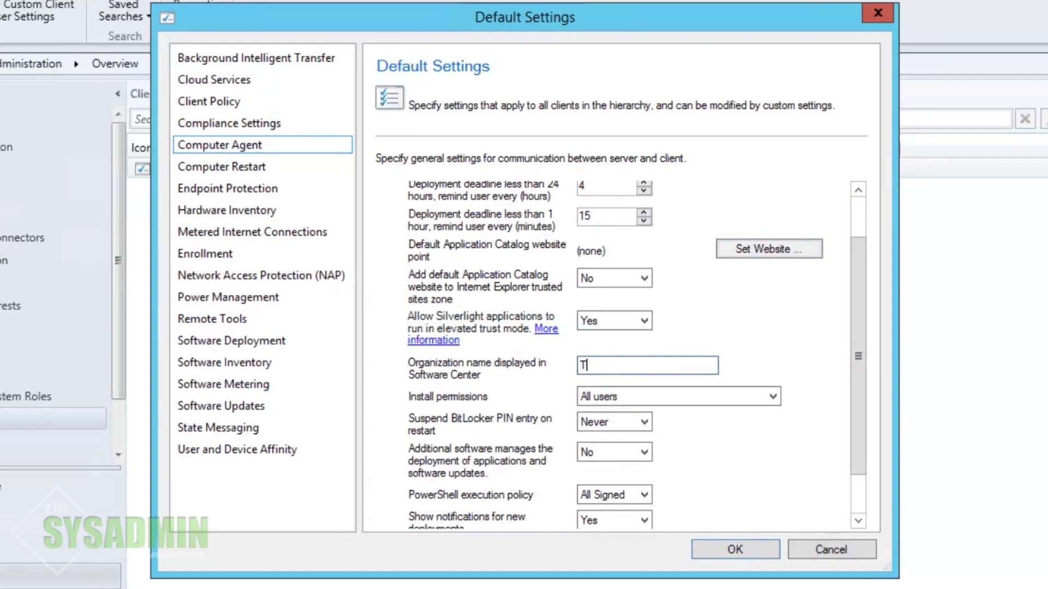
Step: Enter 'The Sysadmin Channel' as the organization name displayed in Software Center
text(admin Channel)
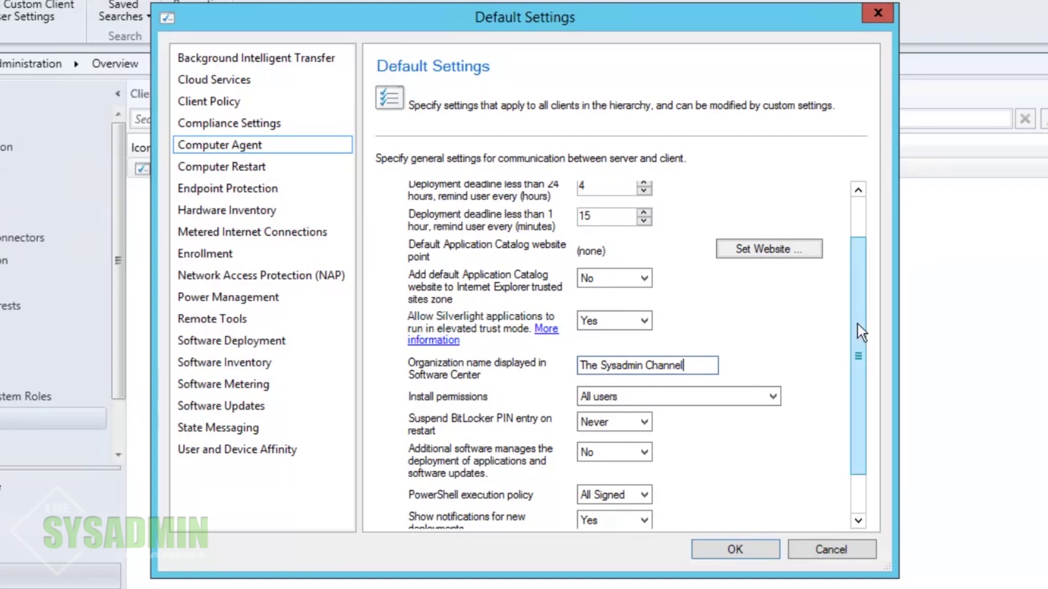
Step: Review the Computer Restart and Endpoint Protection pages, then go to Hardware Inventory settings
drag(857, 324, 857, 367)
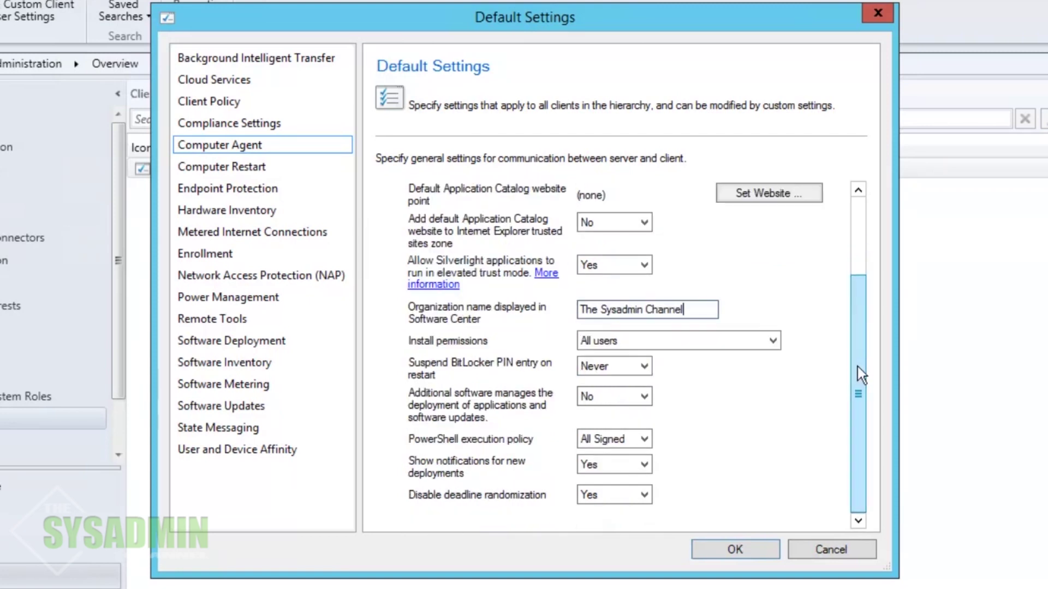
click(231, 166)
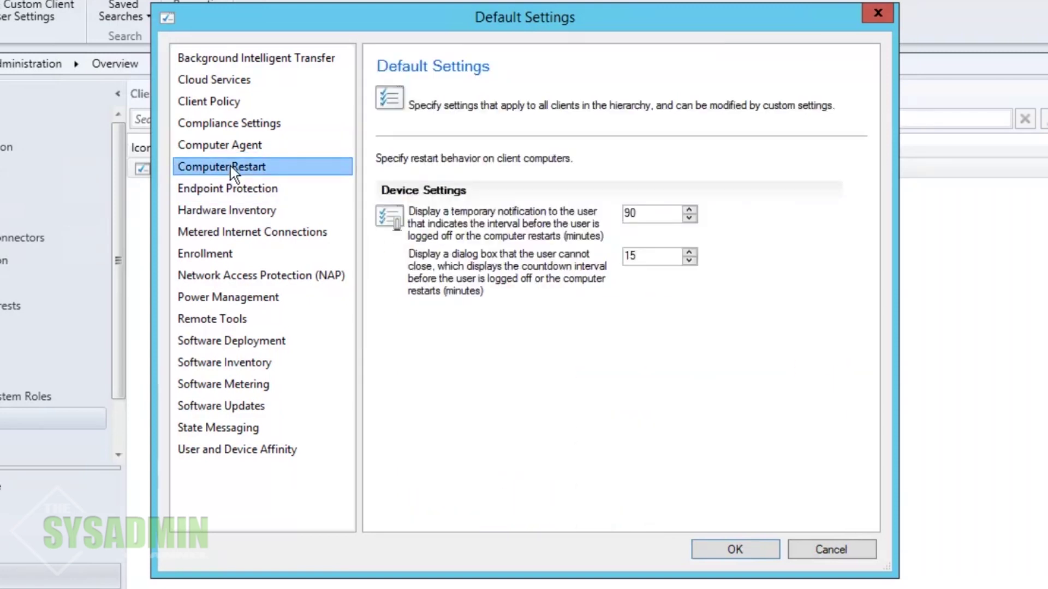
click(222, 189)
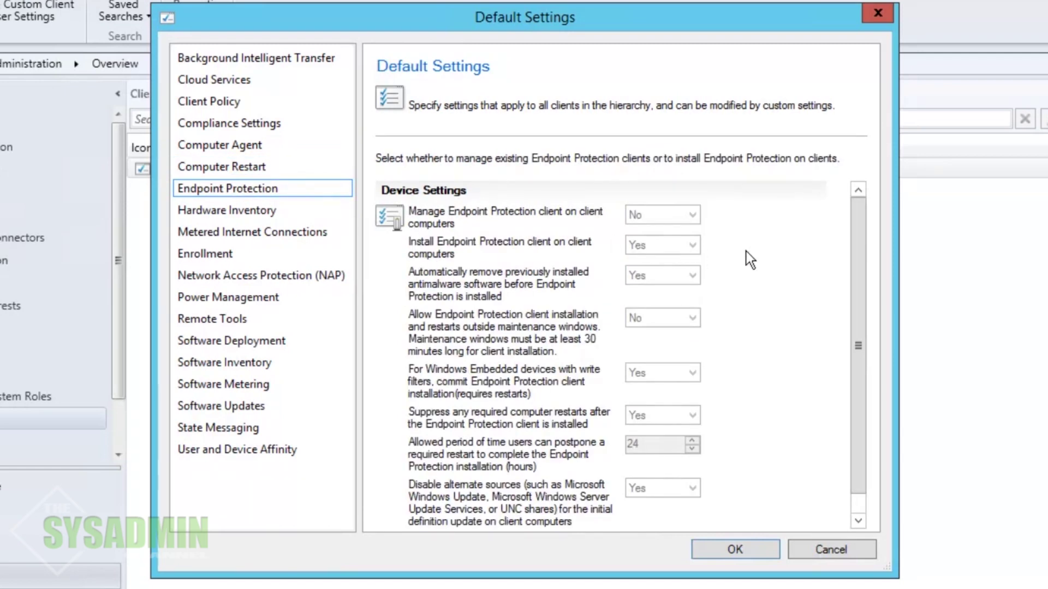
drag(856, 221, 854, 306)
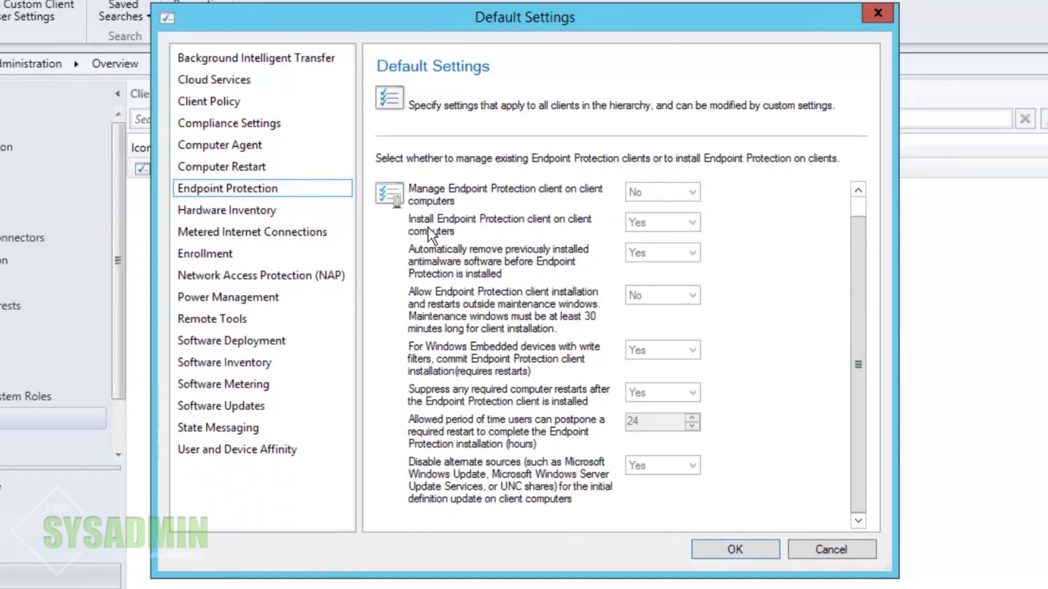
click(250, 211)
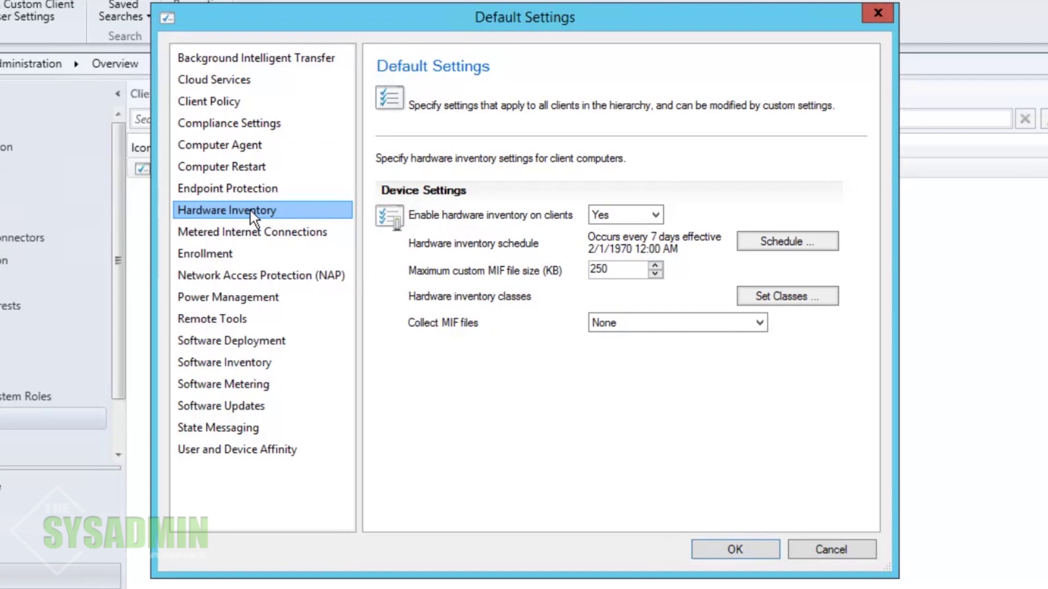
Step: Set the hardware inventory schedule to run every 2 days
click(777, 242)
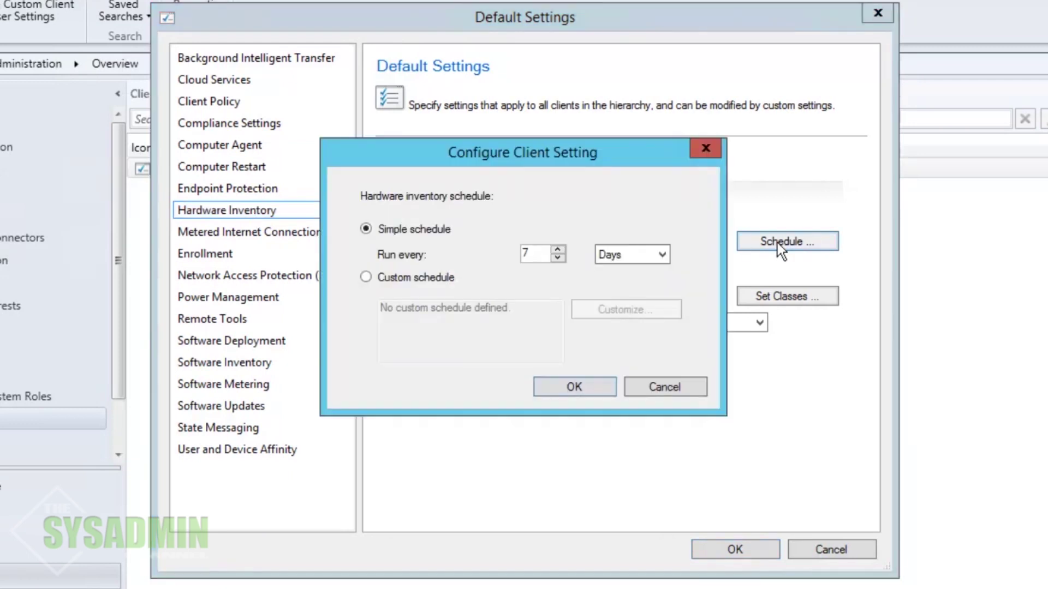
click(558, 258)
click(562, 384)
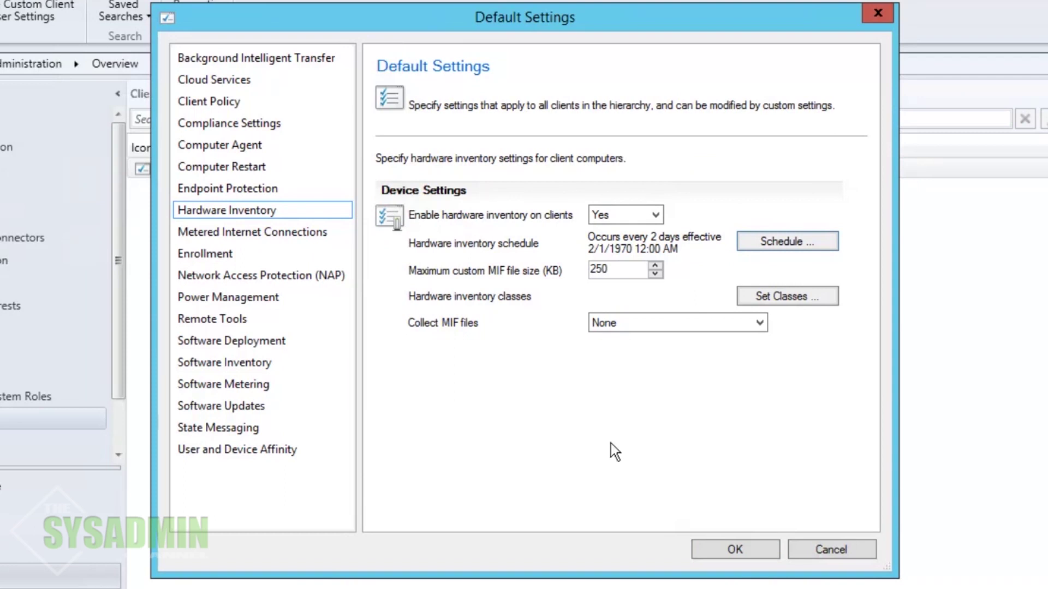
Step: Collect Identifying Number, Name and Version from the Computer System Product inventory class
click(816, 302)
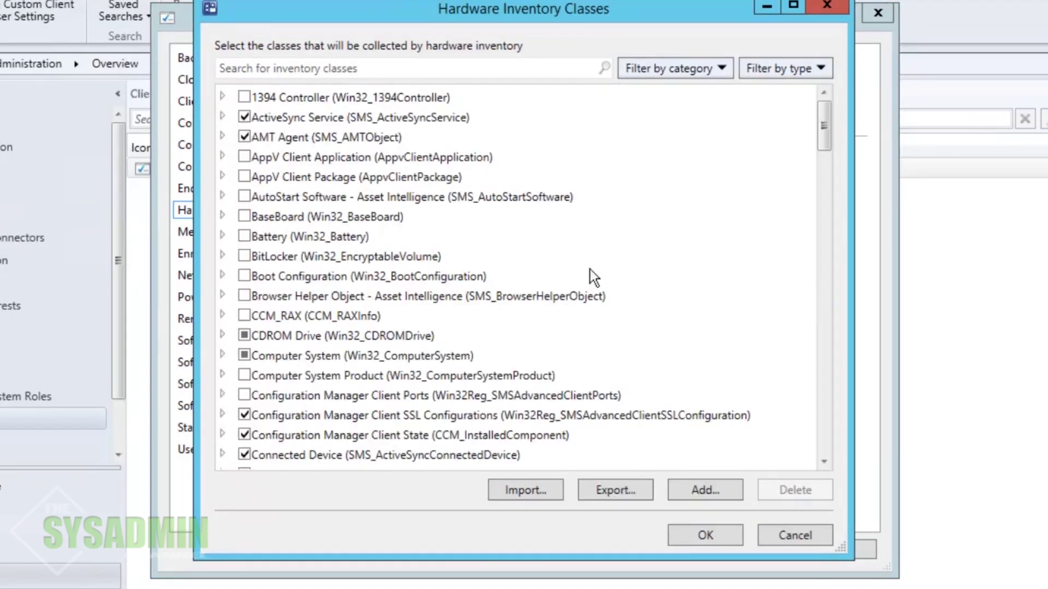
click(222, 375)
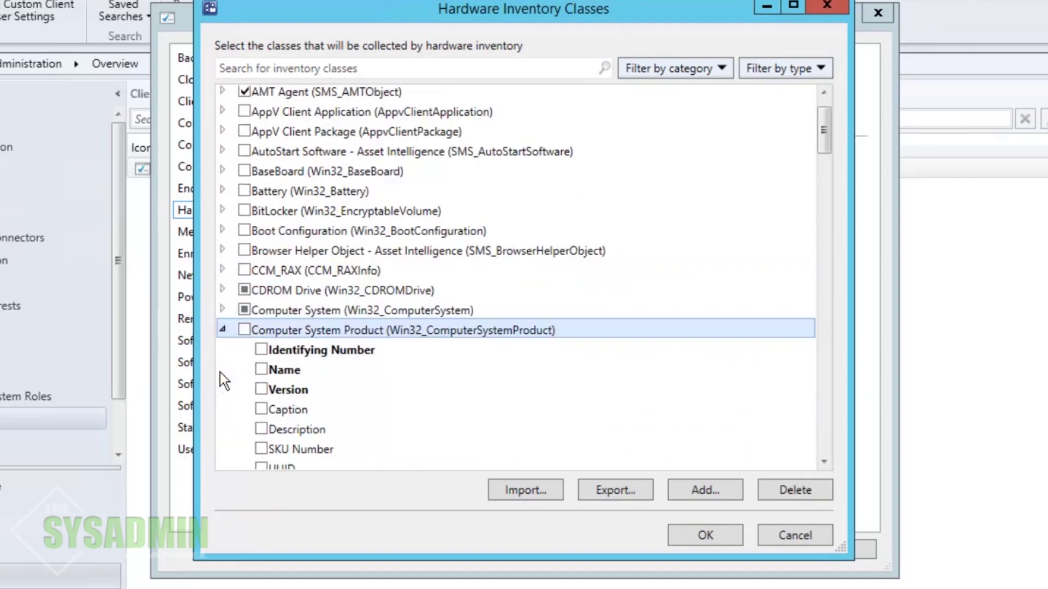
click(261, 350)
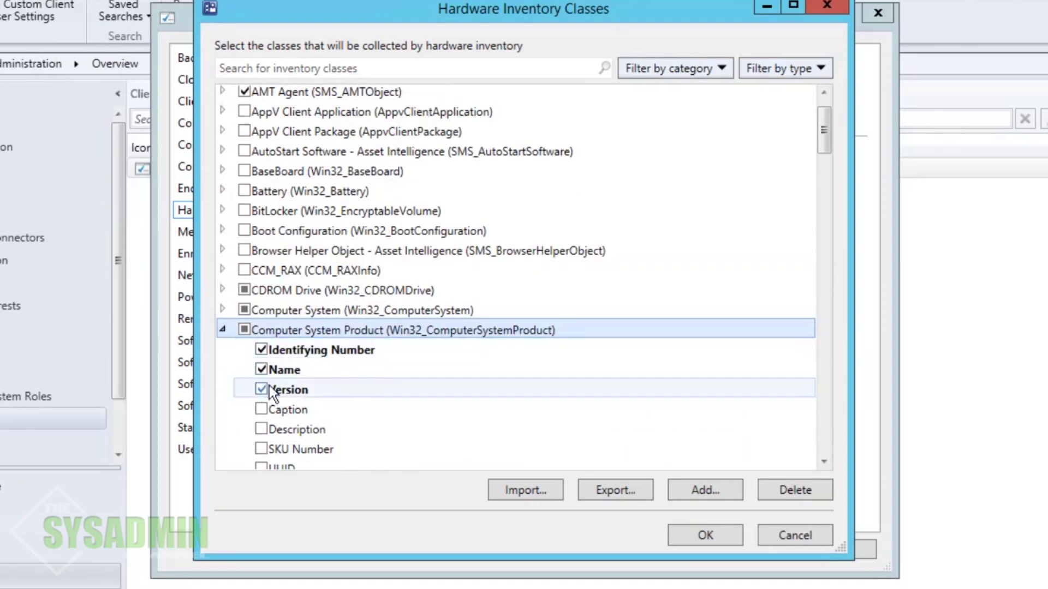
scroll(546, 294, down, 2)
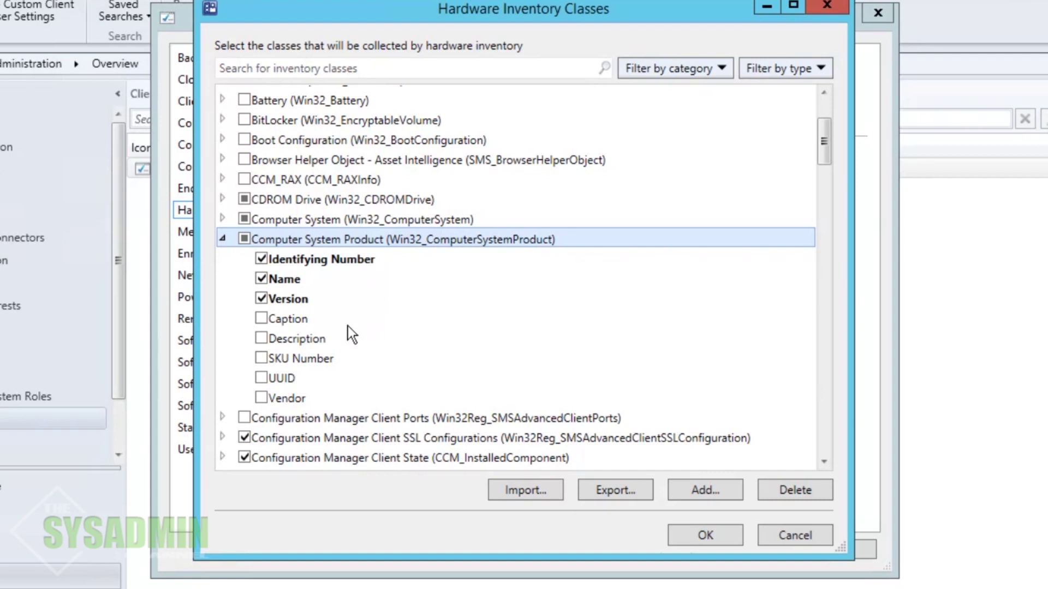
click(706, 536)
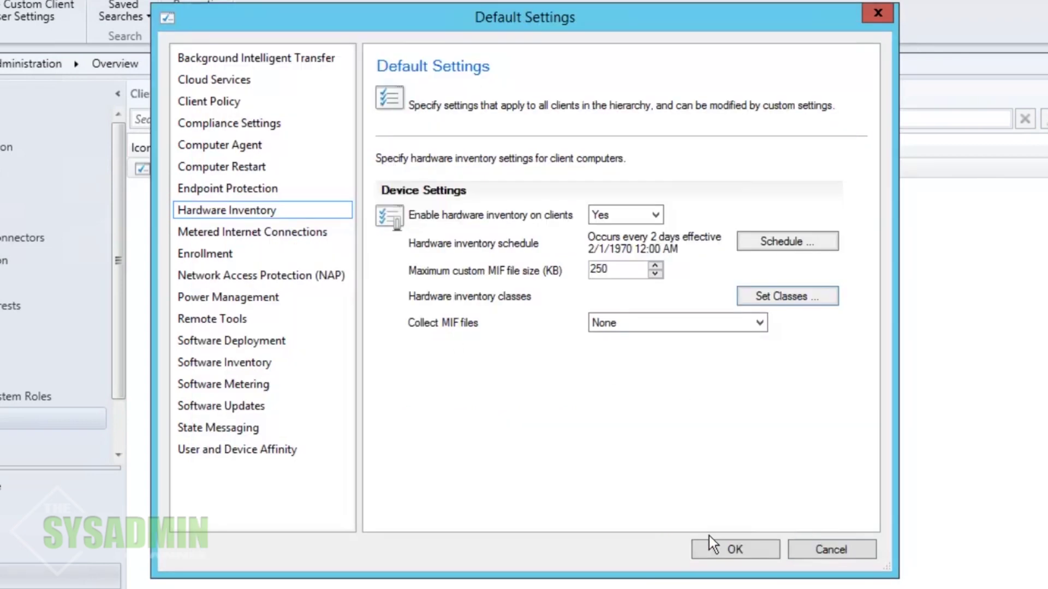
Step: Review Metered Internet Connections, Enrollment, NAP and Power Management, then show Remote Tools settings
click(284, 228)
click(221, 254)
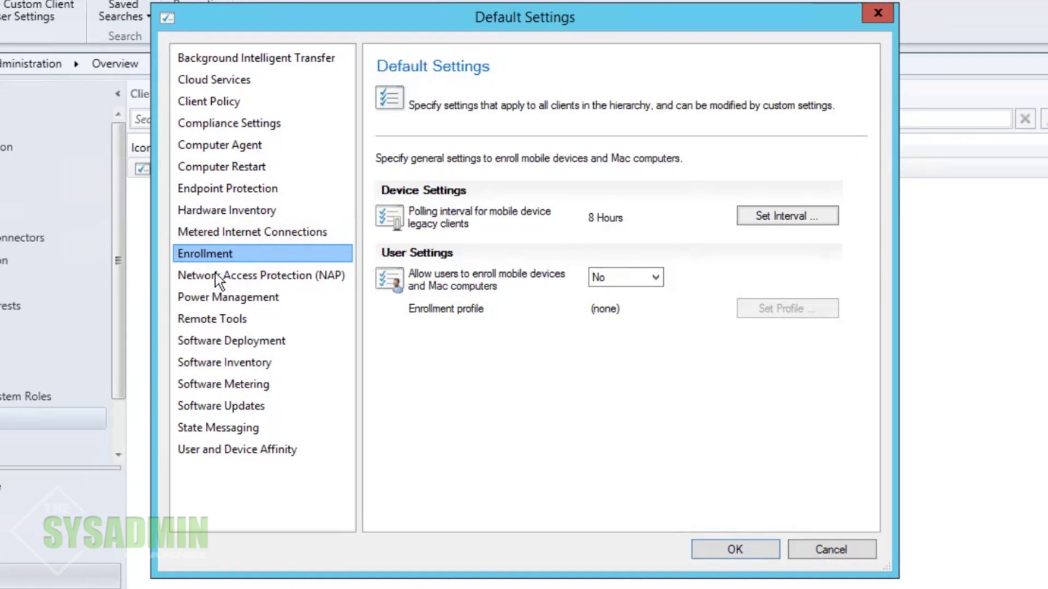
click(215, 276)
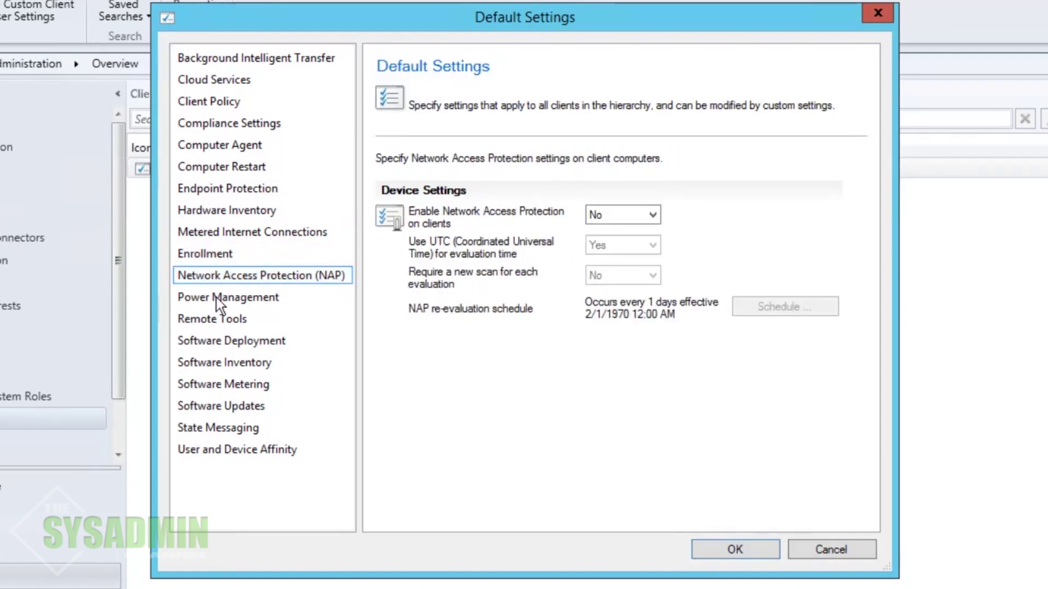
click(216, 297)
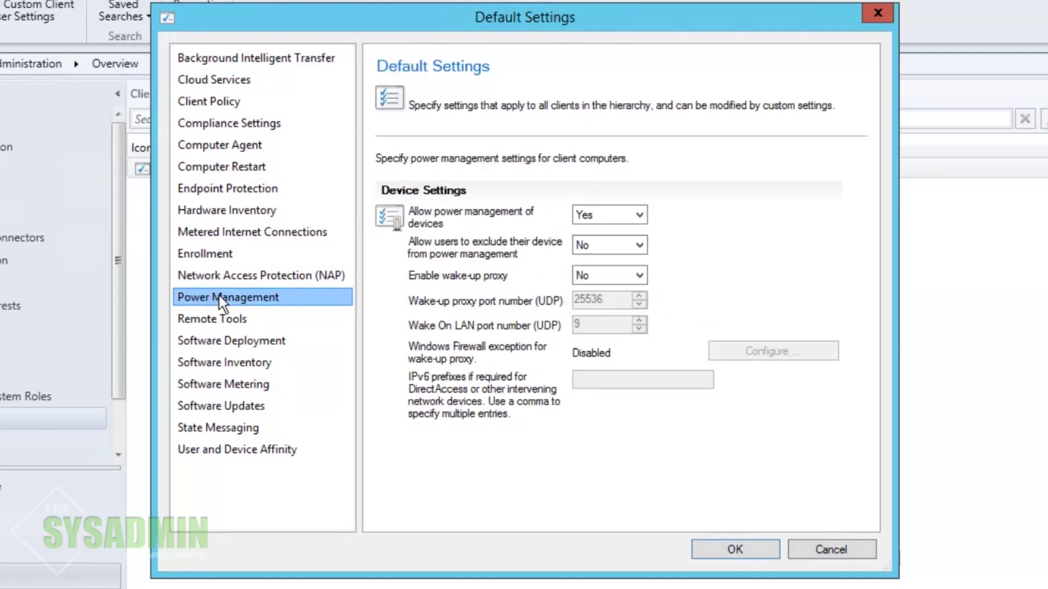
click(217, 319)
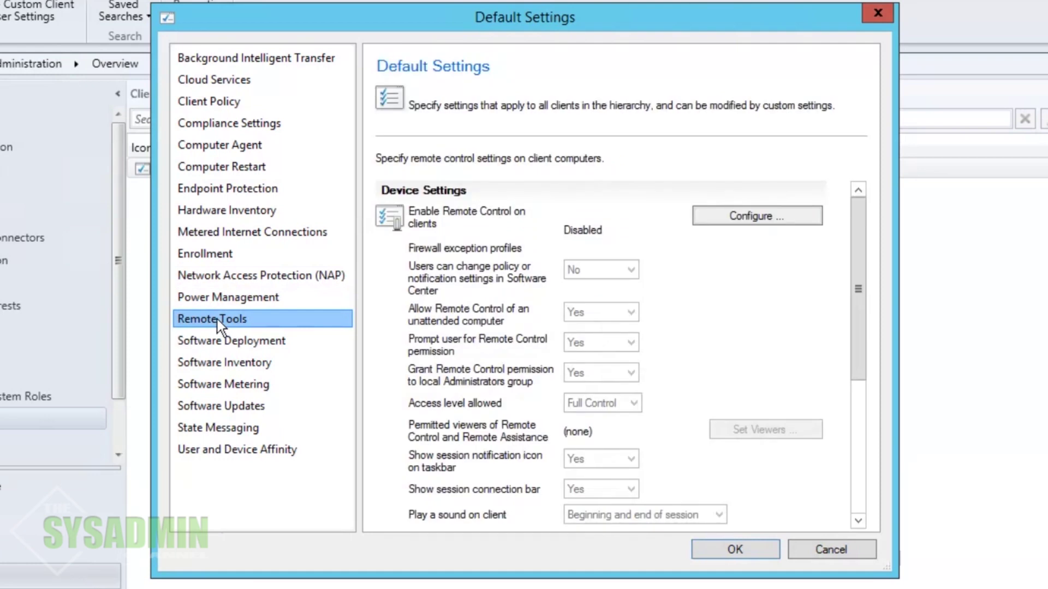
Step: Enable remote control on clients and allow it through the Domain firewall profile
click(747, 215)
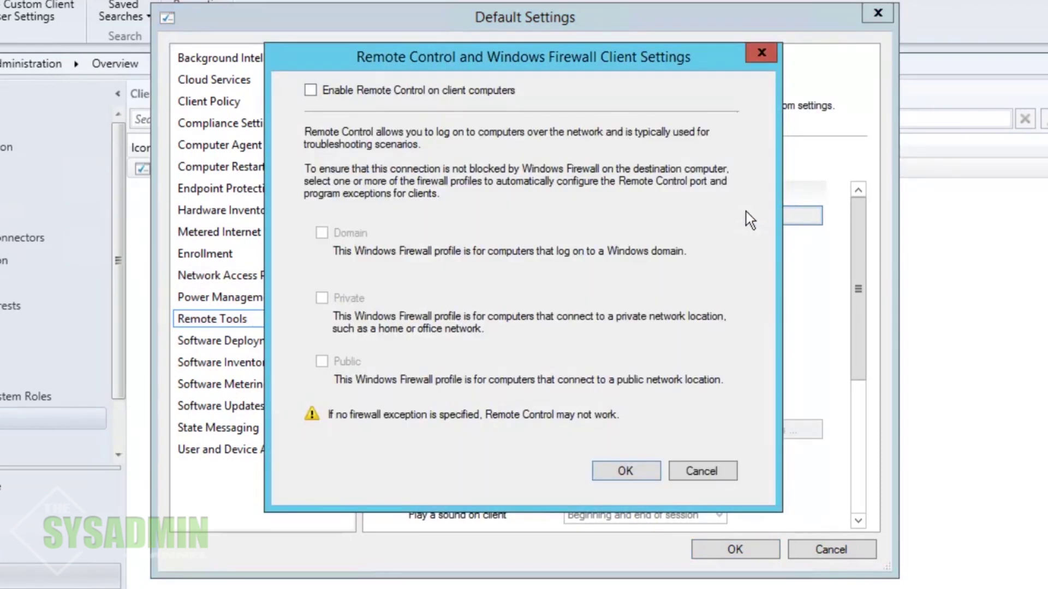
click(401, 90)
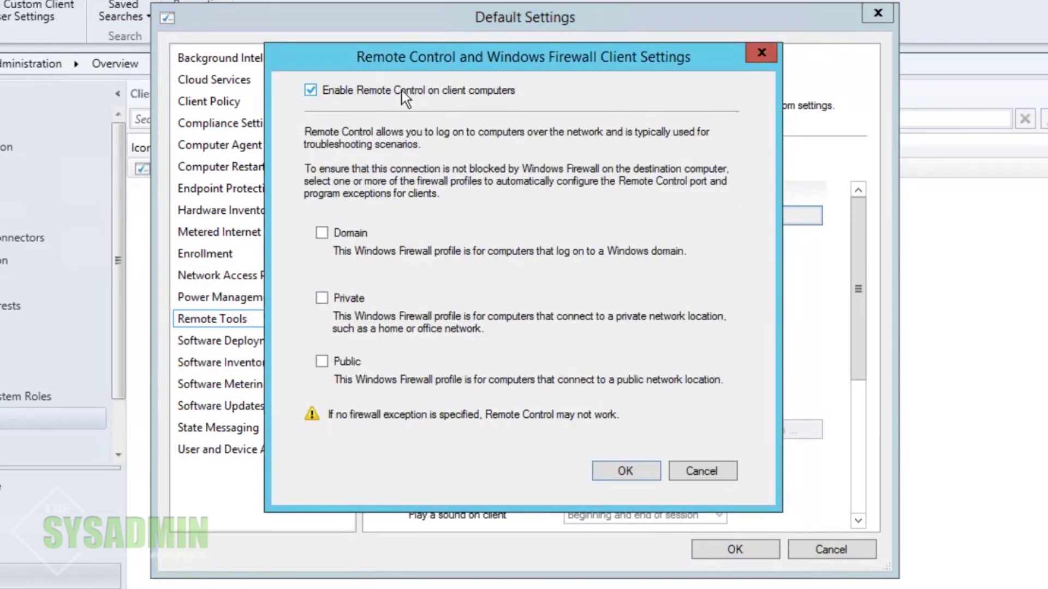
click(333, 232)
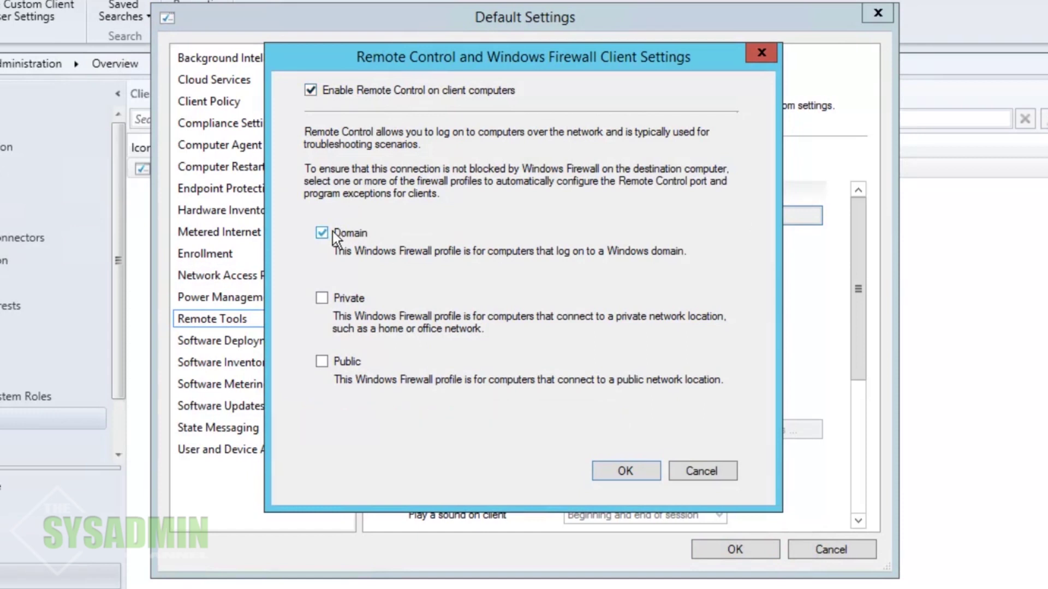
click(643, 476)
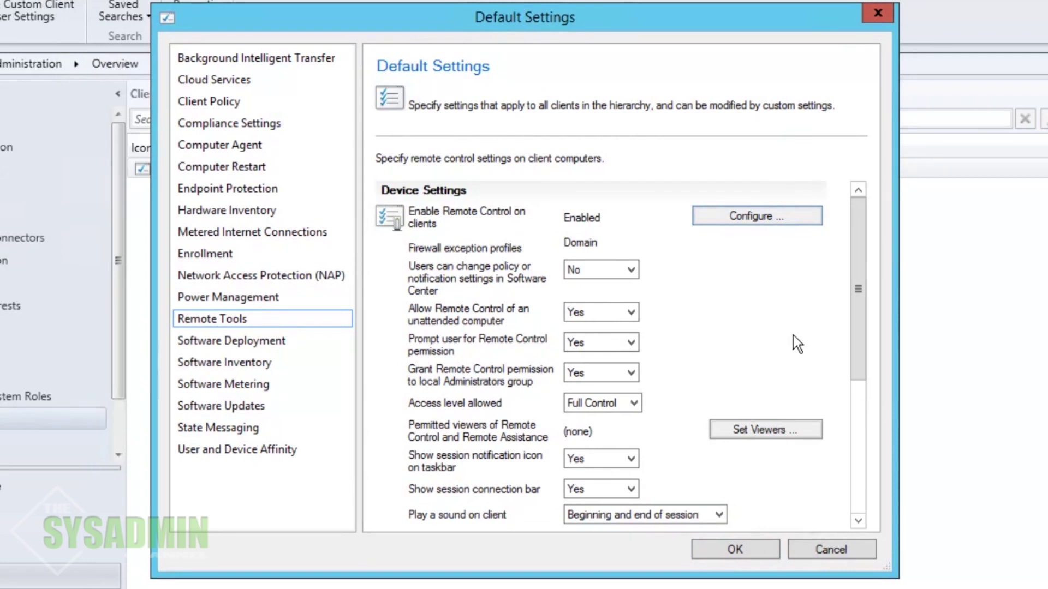
Step: Stop granting local administrators remote control permission
drag(860, 291, 862, 312)
click(615, 334)
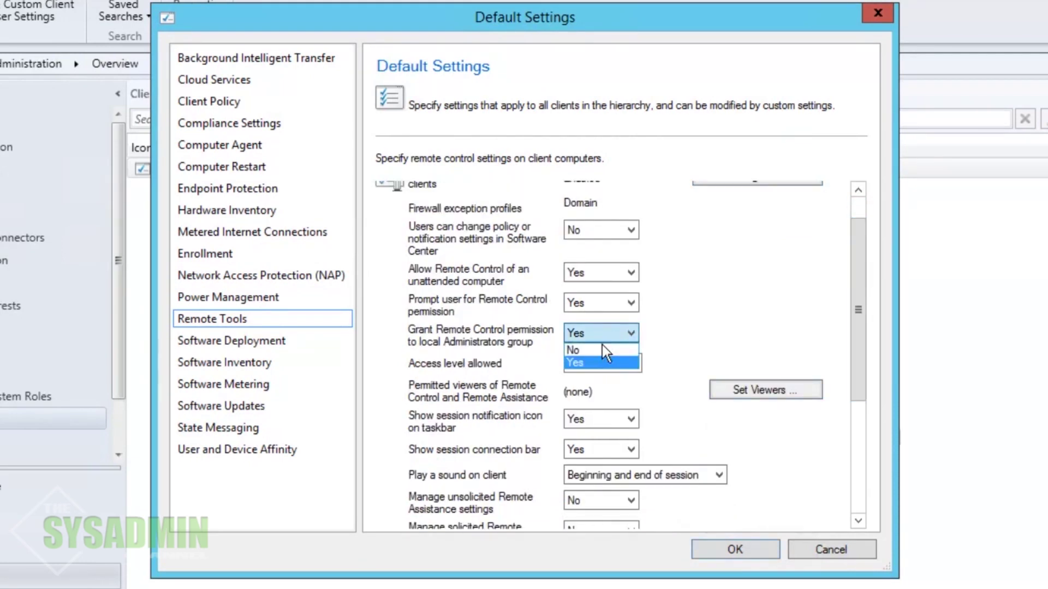
click(593, 350)
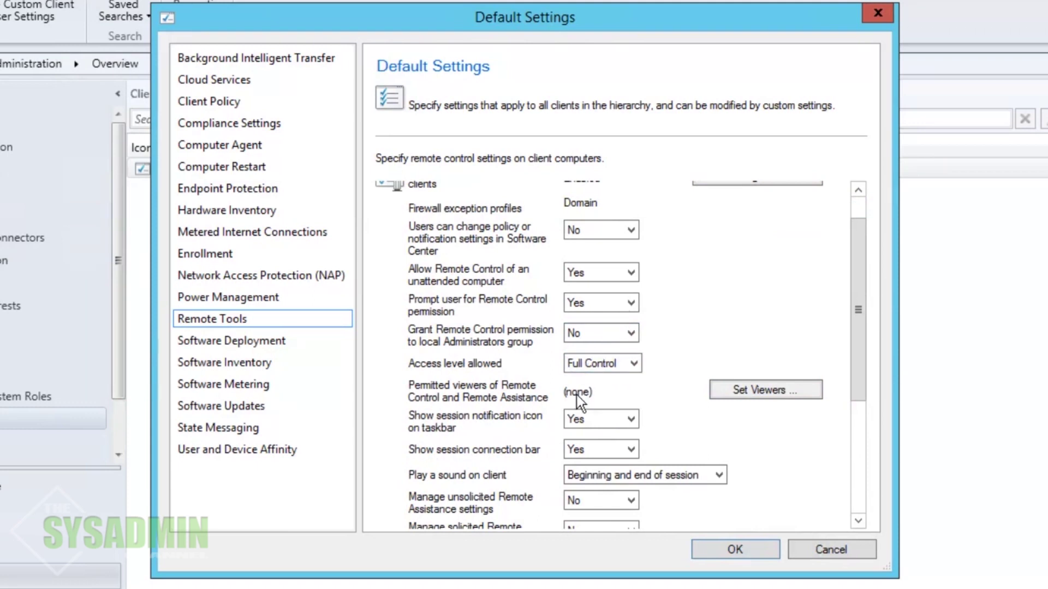
Step: Add the SCCM admin account as the permitted viewer for remote control and assistance
click(790, 391)
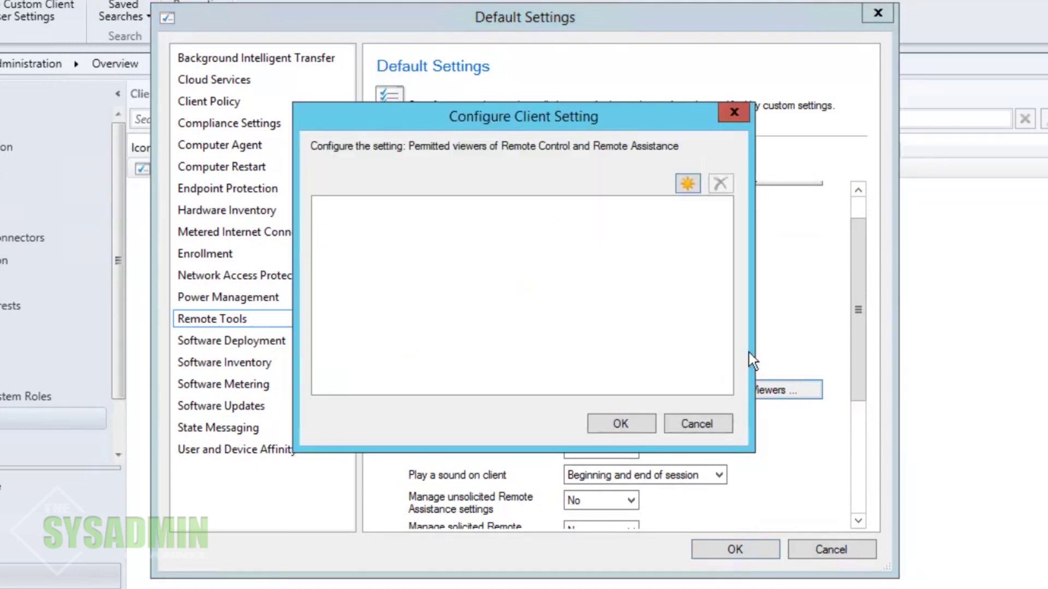
click(687, 186)
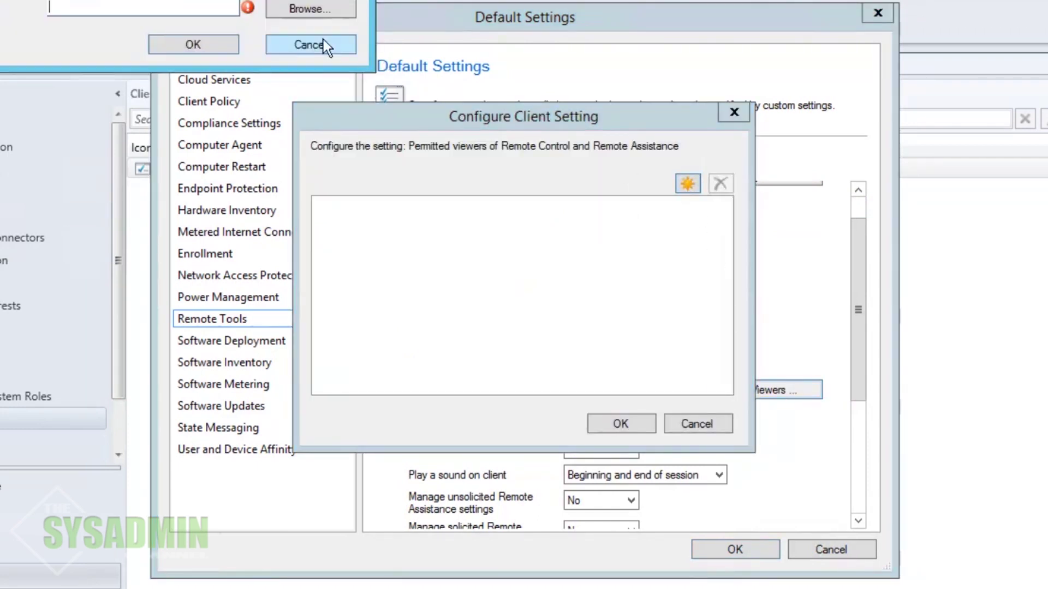
click(313, 11)
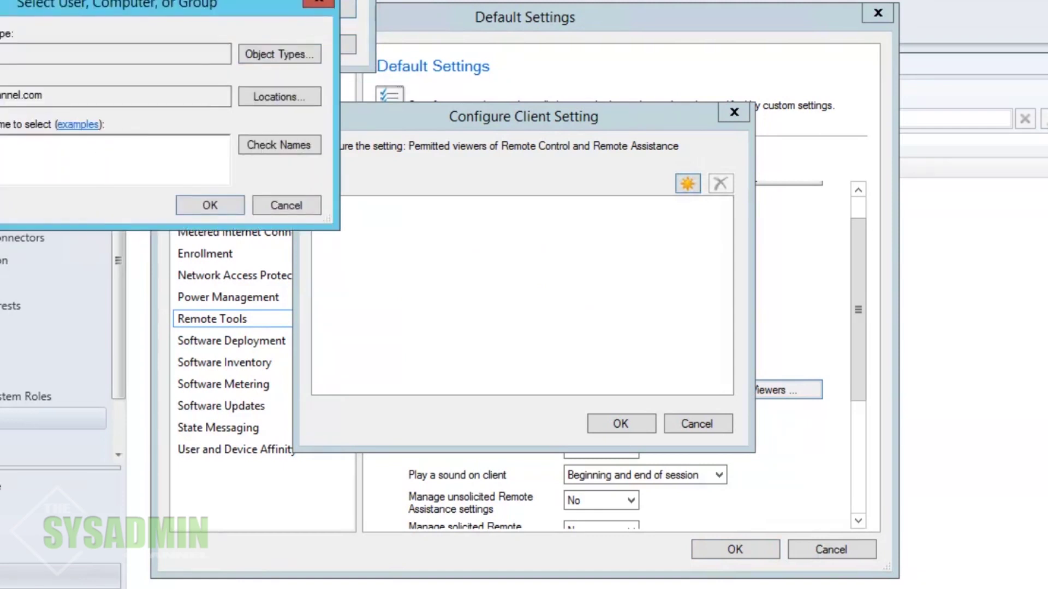
click(265, 142)
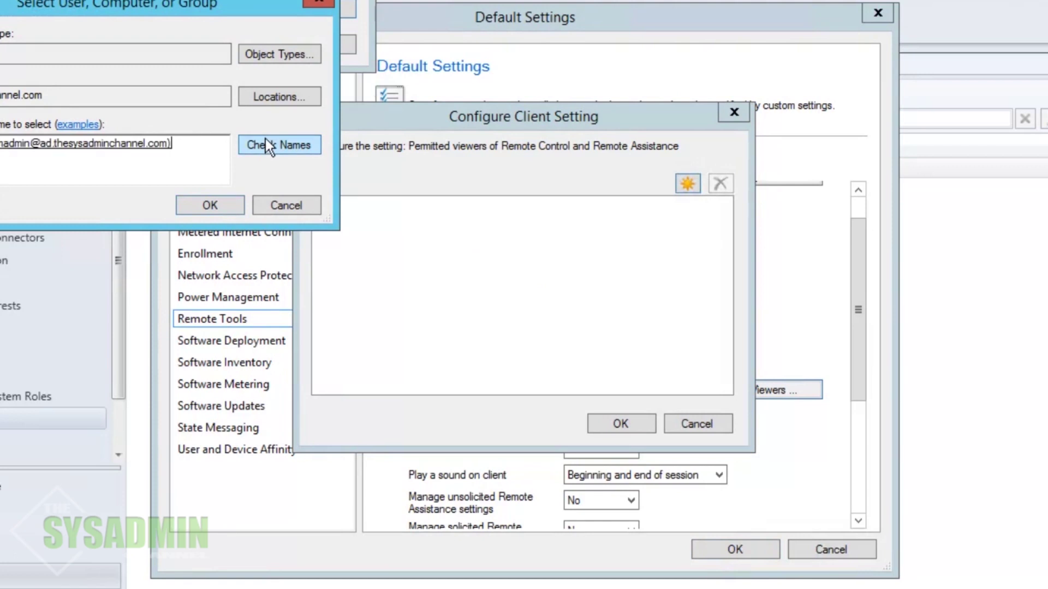
click(211, 206)
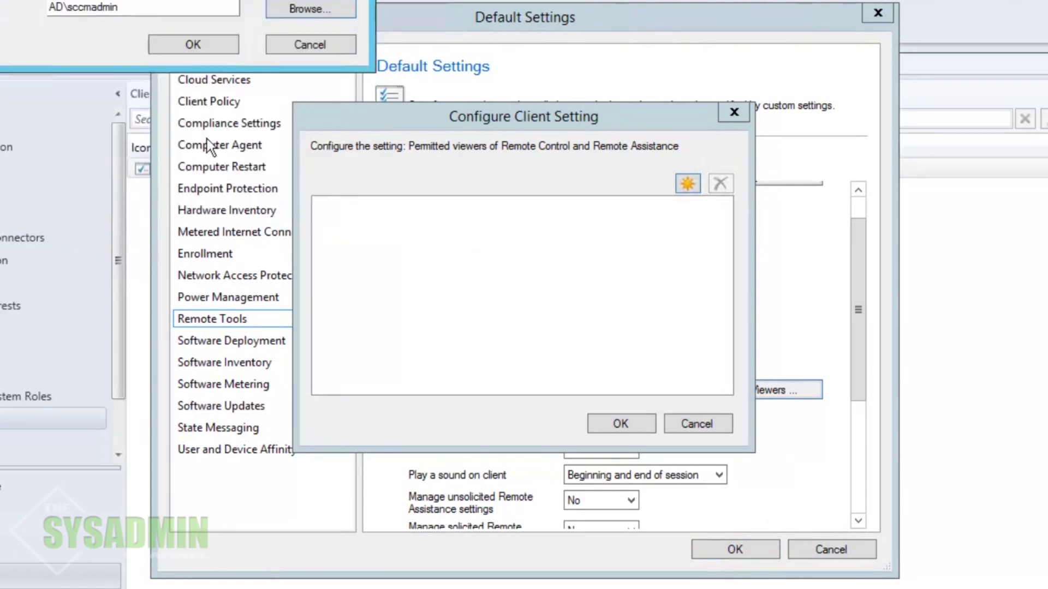
click(201, 44)
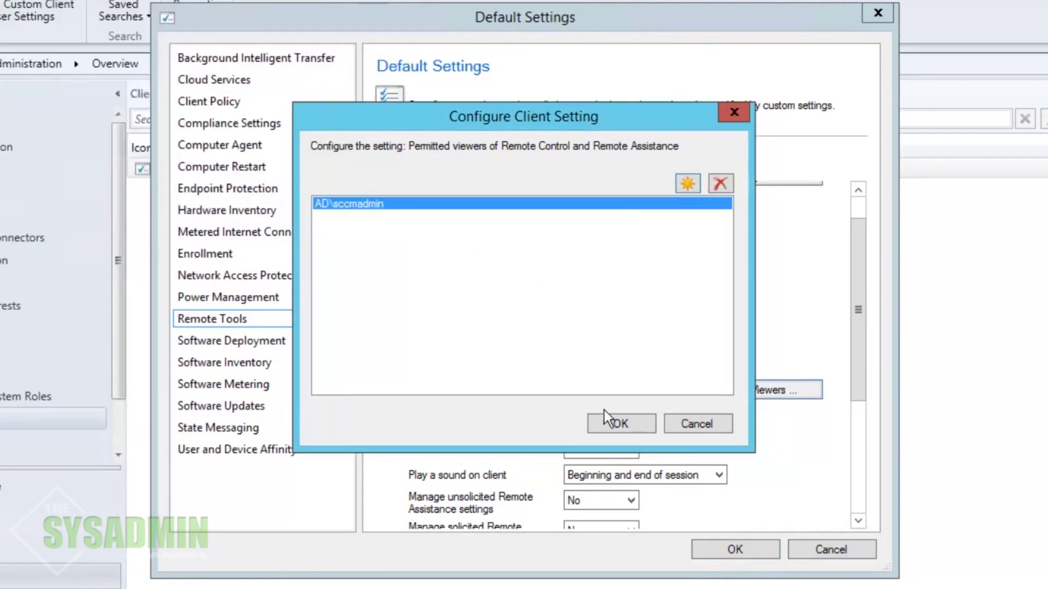
click(618, 424)
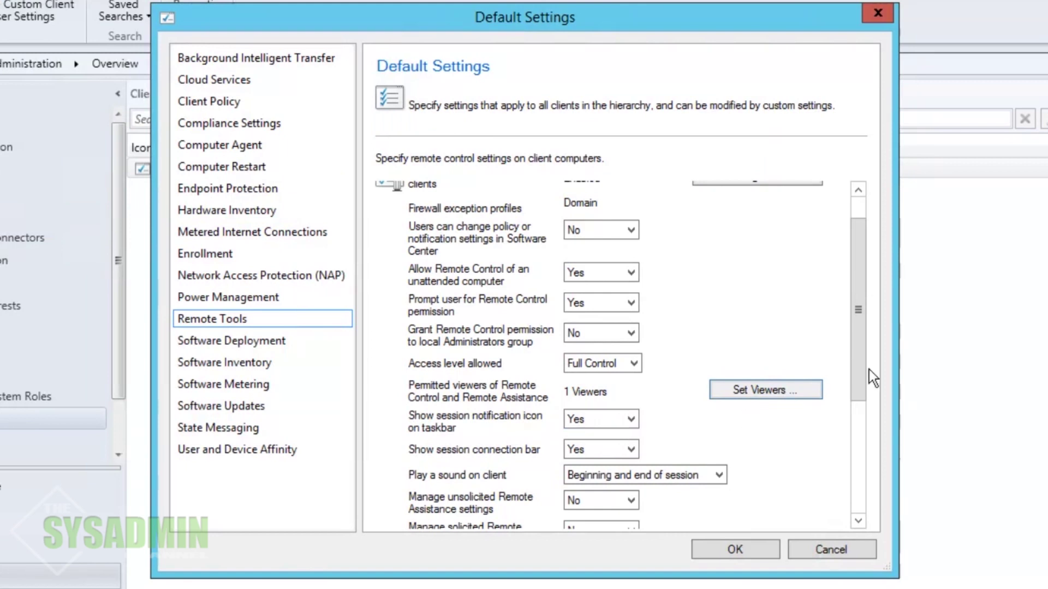
drag(857, 336, 862, 469)
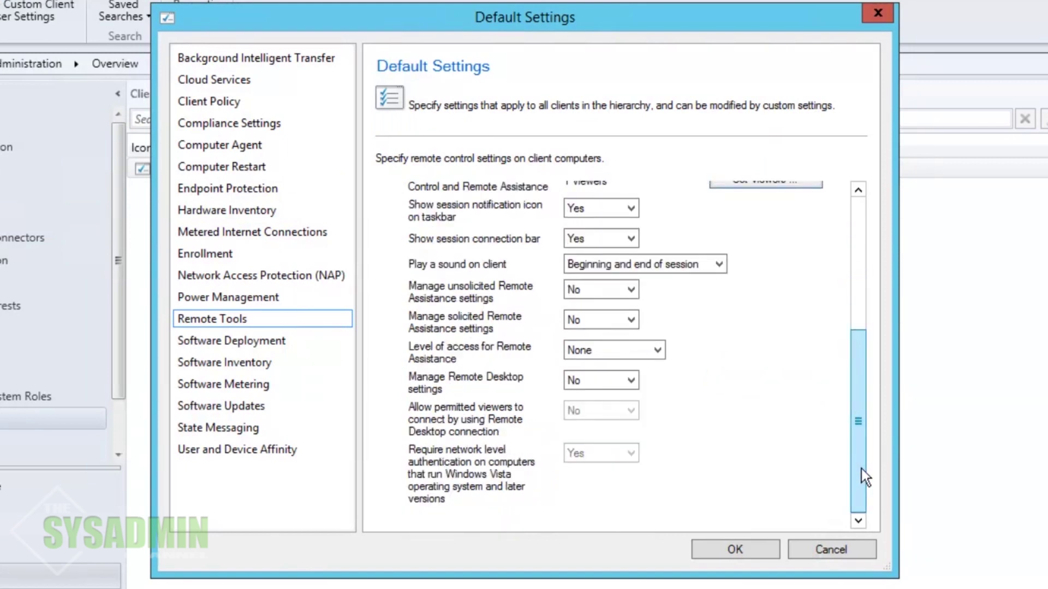
scroll(861, 470, up, 3)
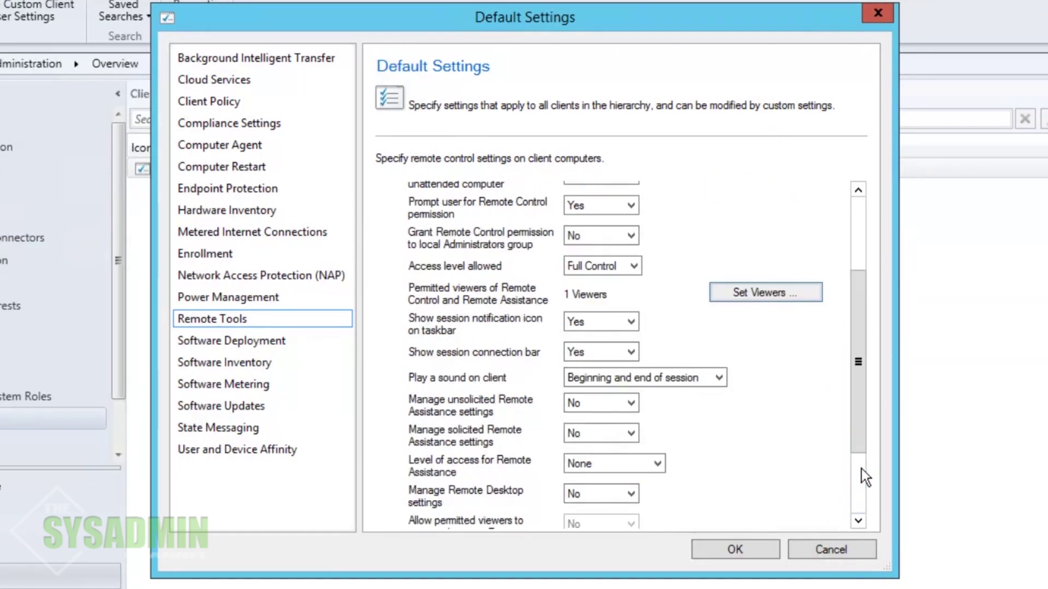
scroll(856, 381, up, 1)
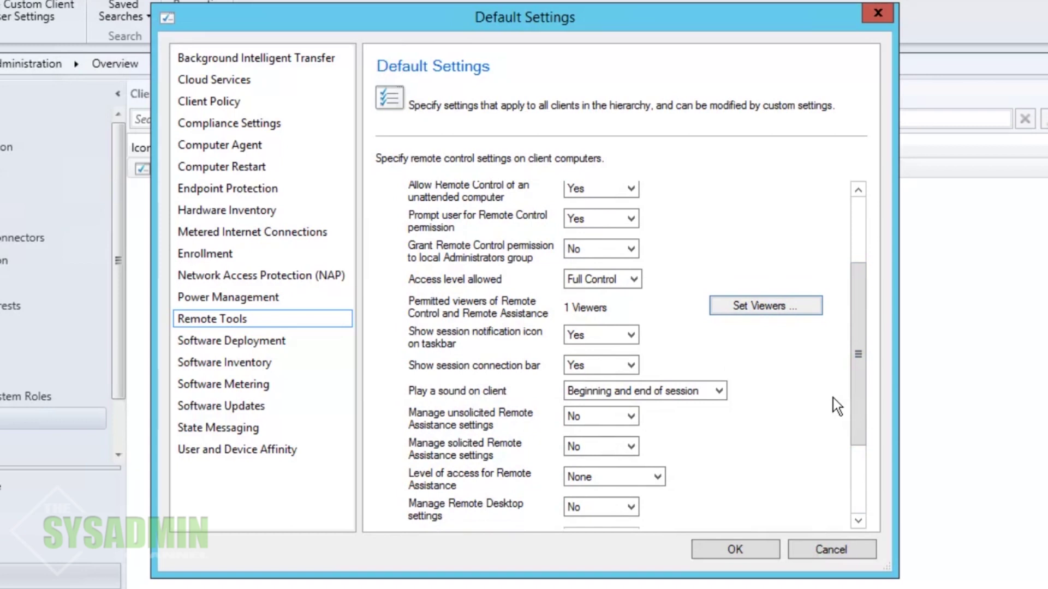
scroll(833, 398, down, 3)
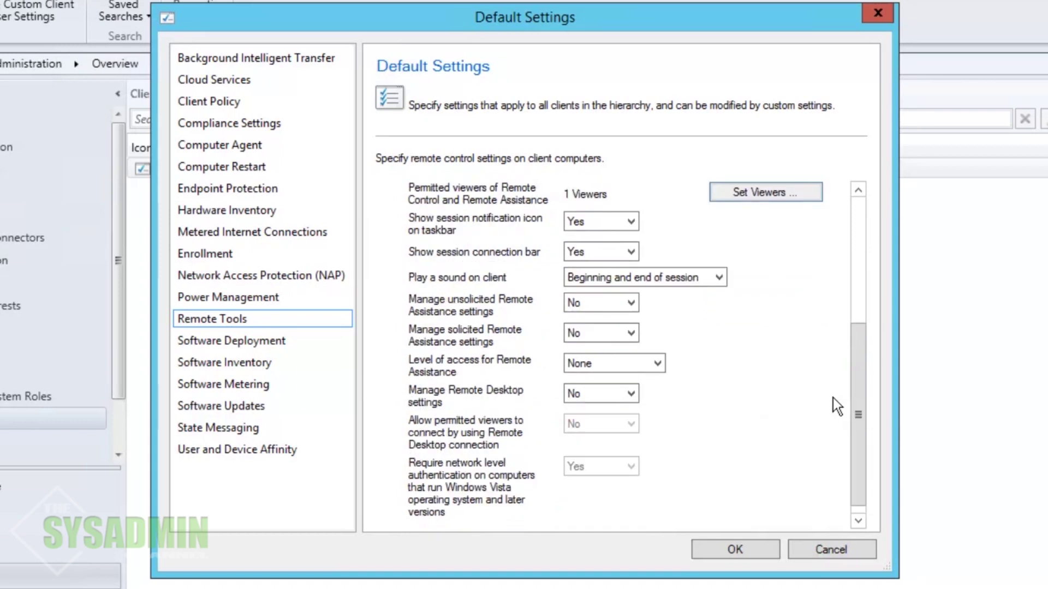
Step: Set software deployment re-evaluation to a simple schedule running every 2 days
click(221, 338)
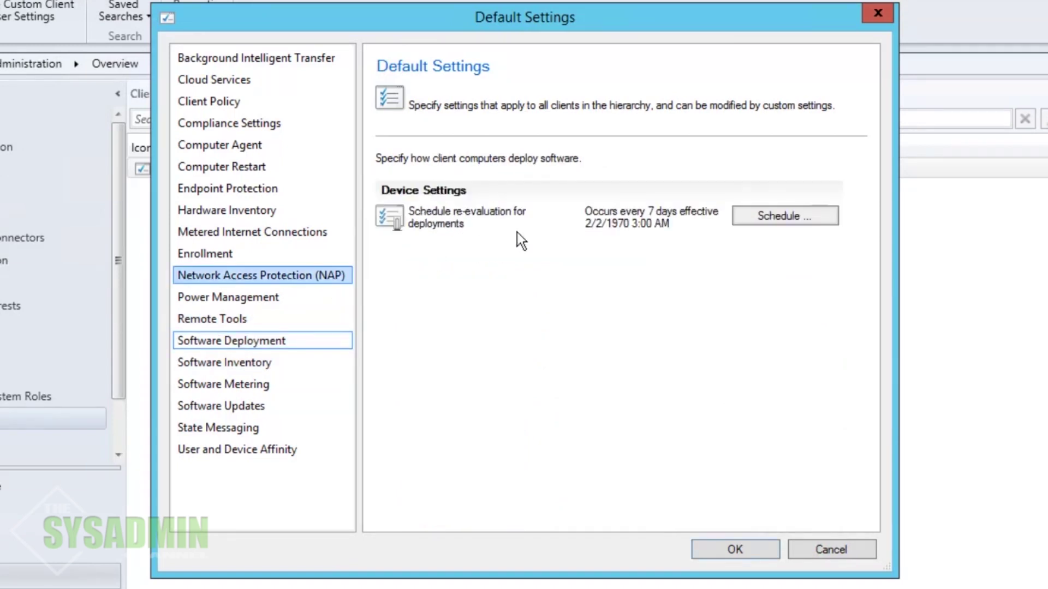
click(761, 218)
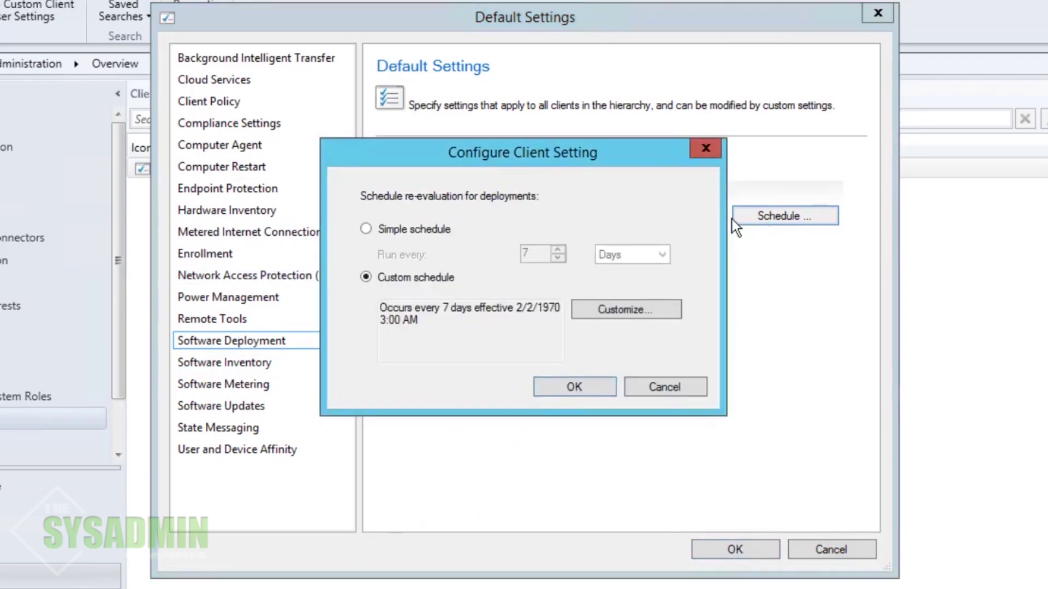
click(377, 230)
click(557, 257)
click(557, 257)
click(557, 258)
click(557, 257)
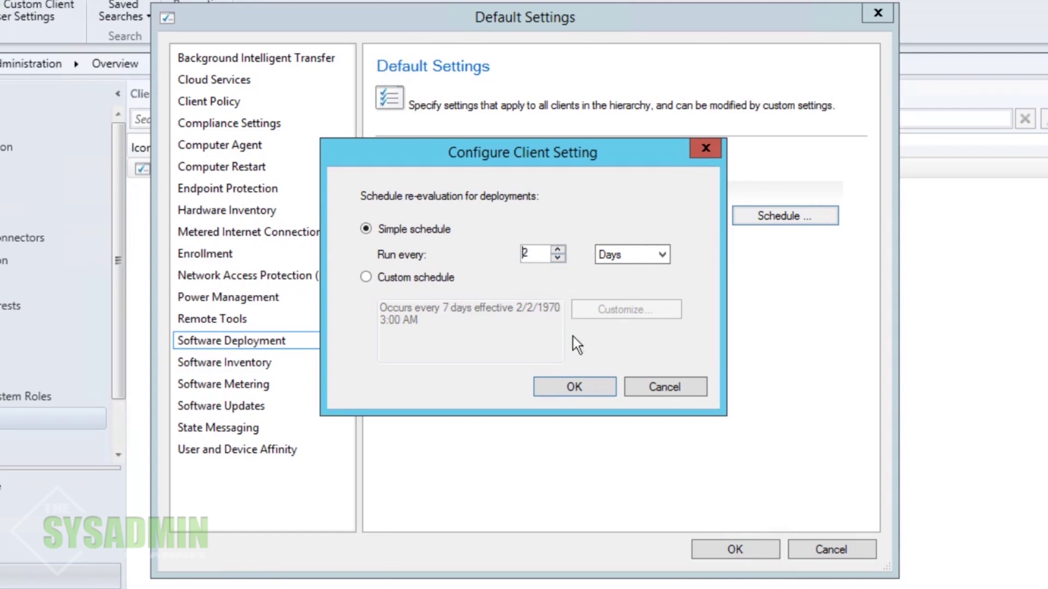
click(577, 383)
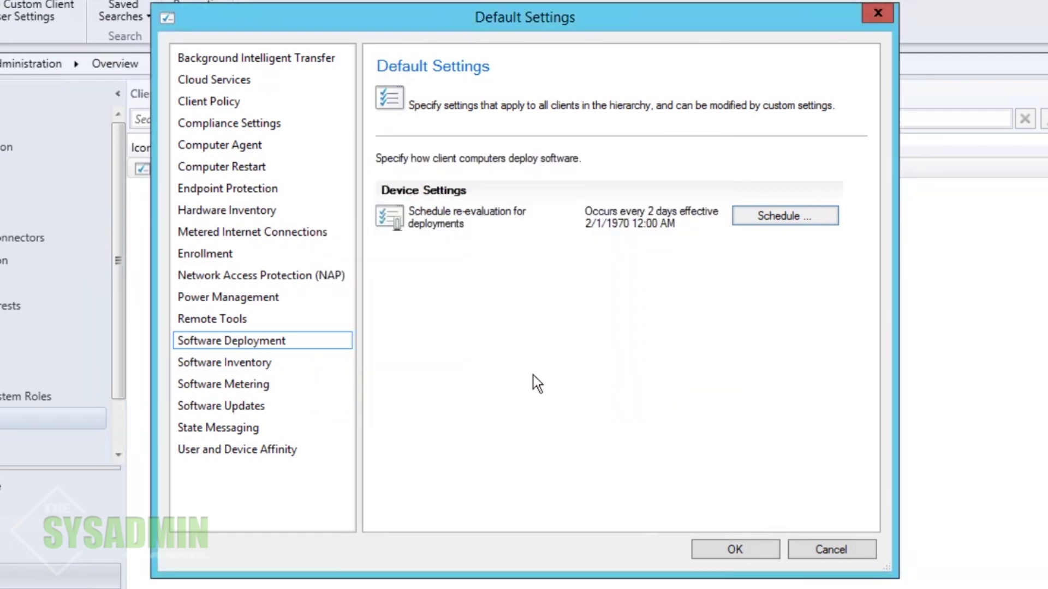
Step: Set the software inventory collection schedule to every 2 days
click(233, 363)
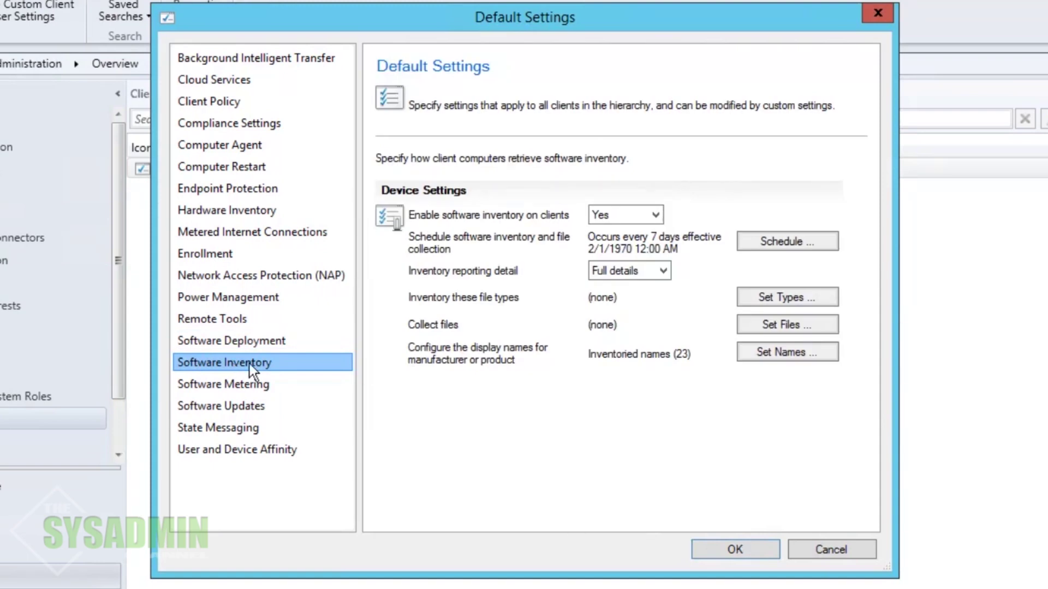
click(770, 241)
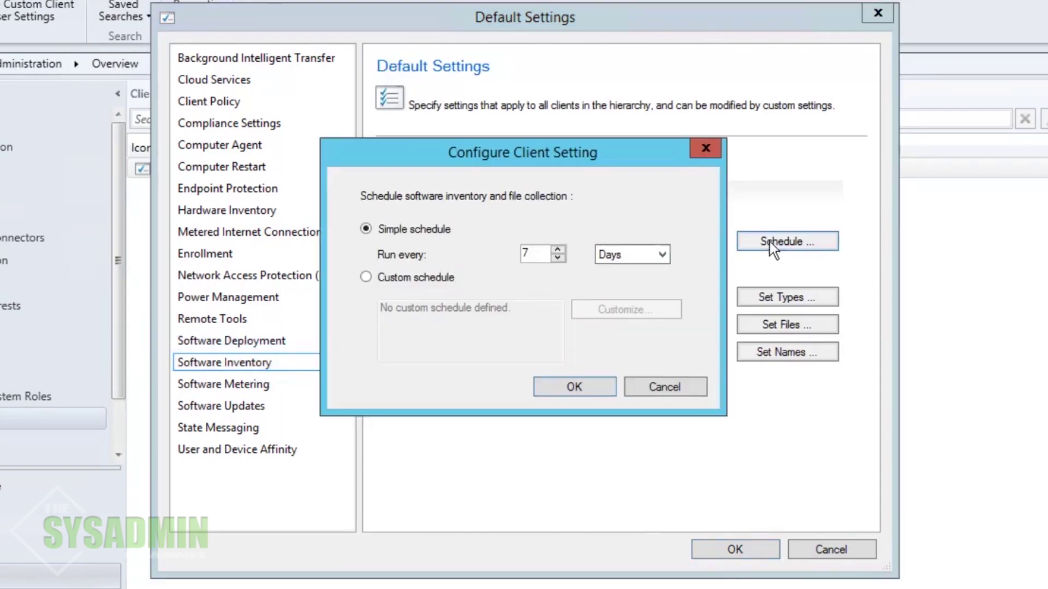
click(557, 256)
click(558, 257)
click(556, 387)
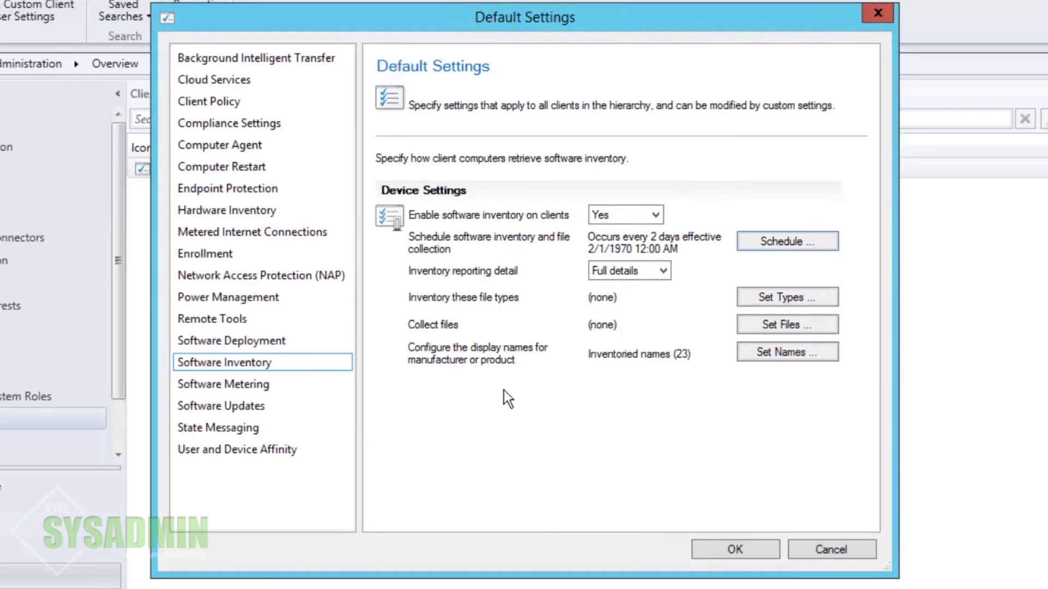
click(250, 385)
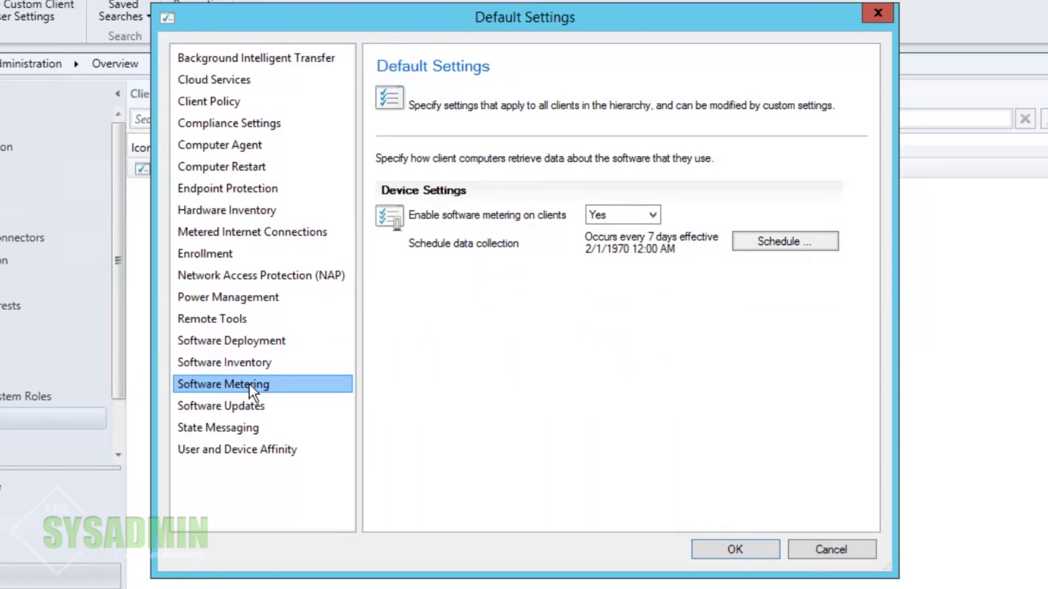
Step: Set software metering data collection to run every 2 days
click(768, 243)
click(558, 257)
click(557, 258)
click(558, 257)
click(558, 257)
click(558, 258)
click(567, 388)
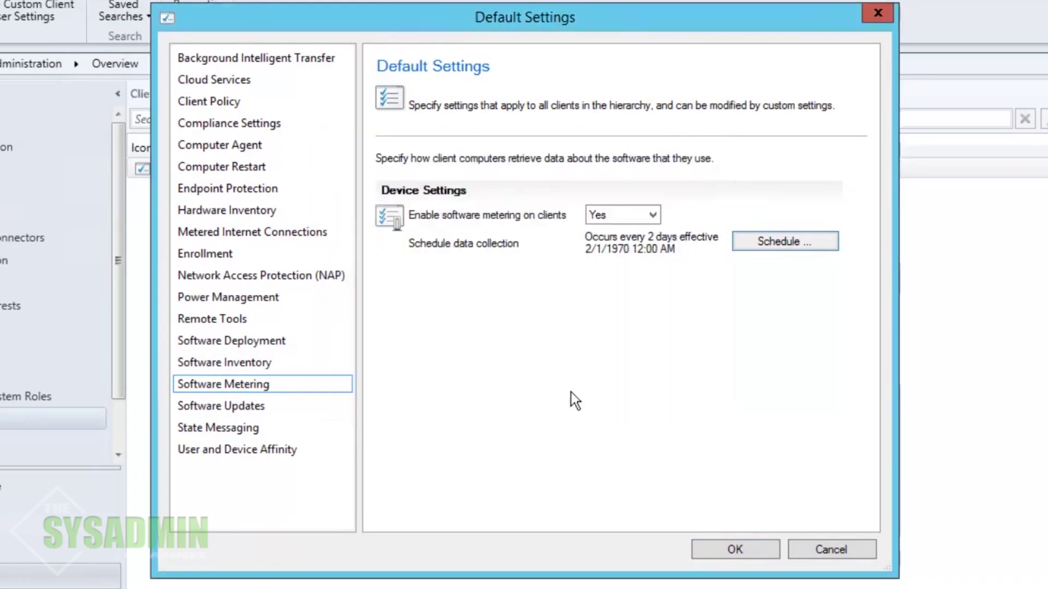
Step: Set the software update scan and deployment re-evaluation schedules to every 2 days
click(285, 406)
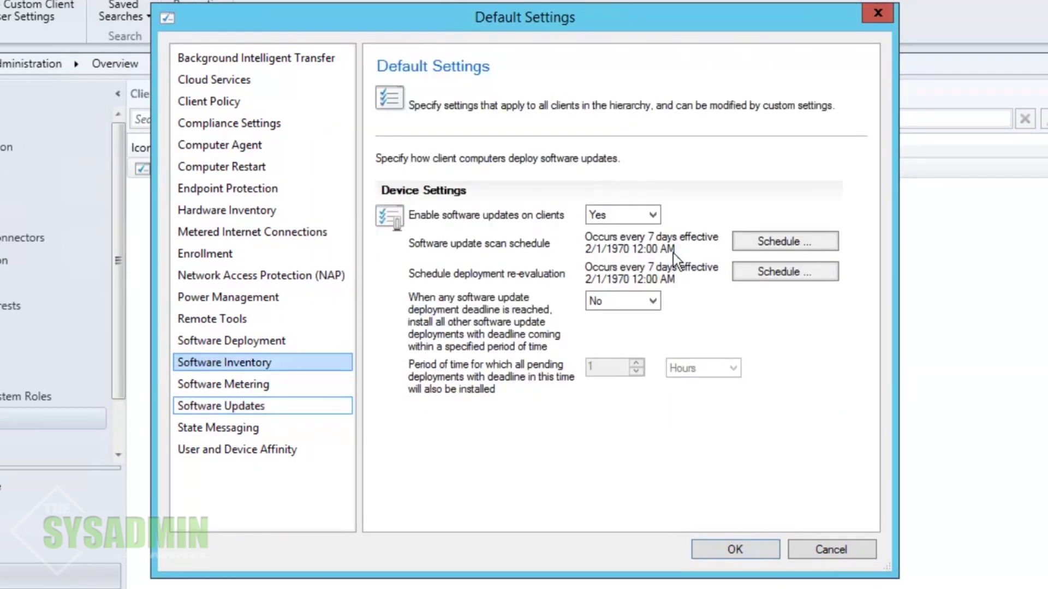
click(763, 240)
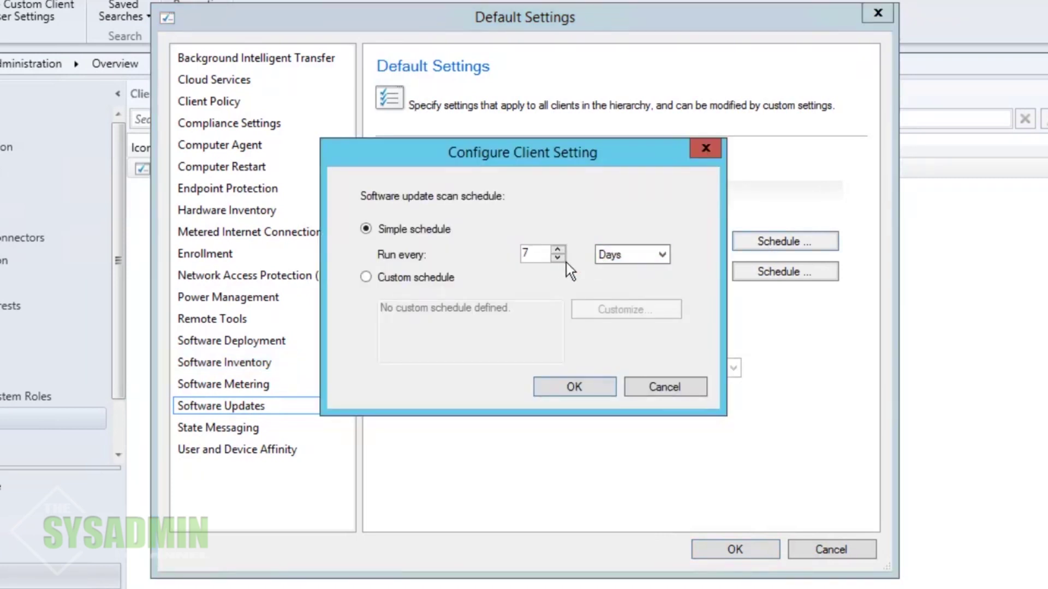
click(562, 384)
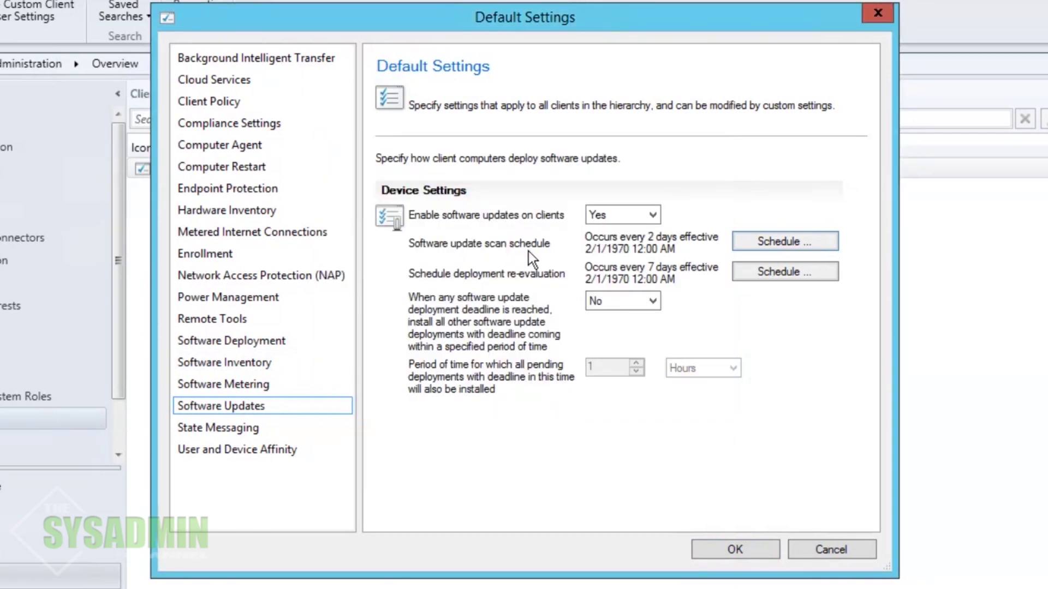
click(788, 273)
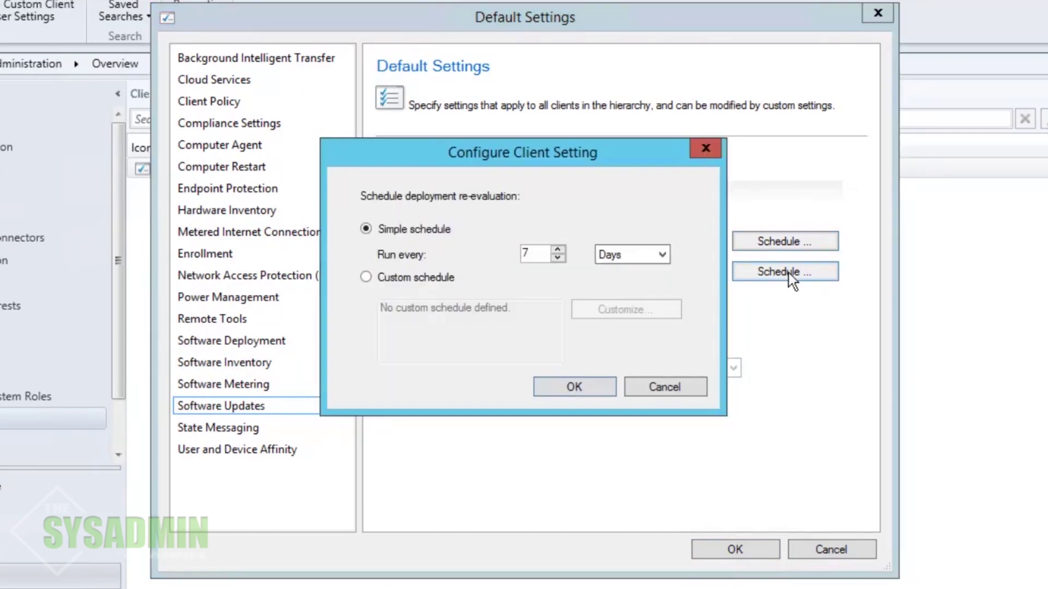
click(558, 258)
click(558, 257)
click(558, 257)
click(558, 257)
click(557, 258)
click(551, 387)
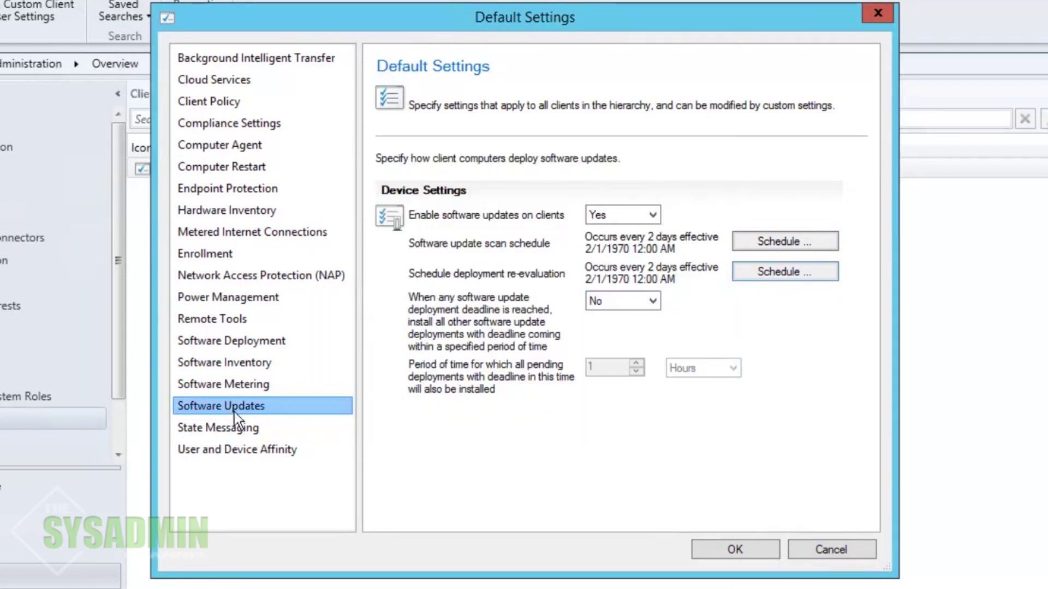
Step: Review State Messaging and User and Device Affinity, then save the default client settings
click(224, 428)
click(223, 452)
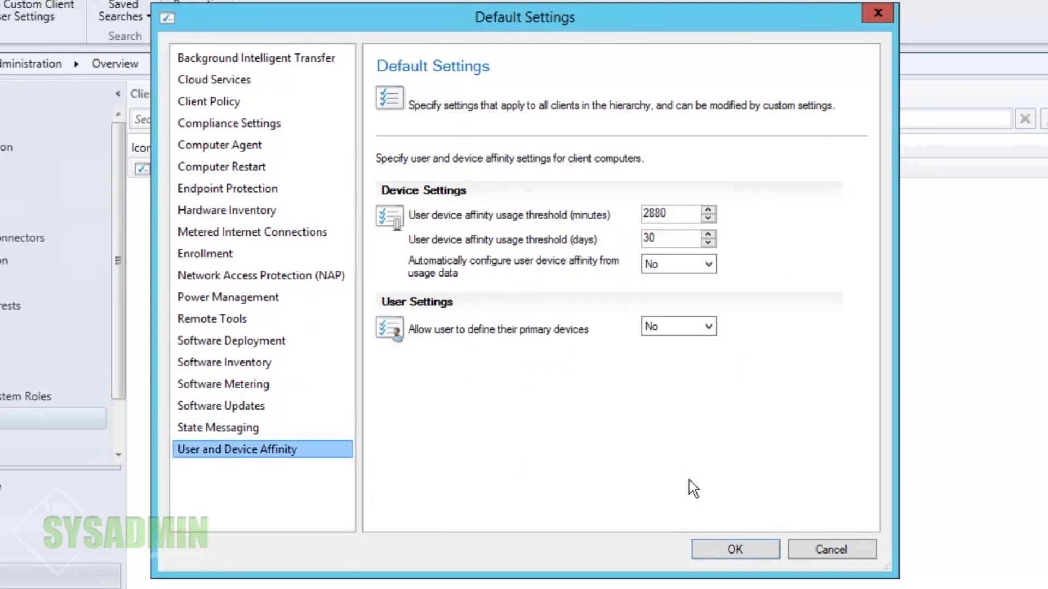
click(737, 549)
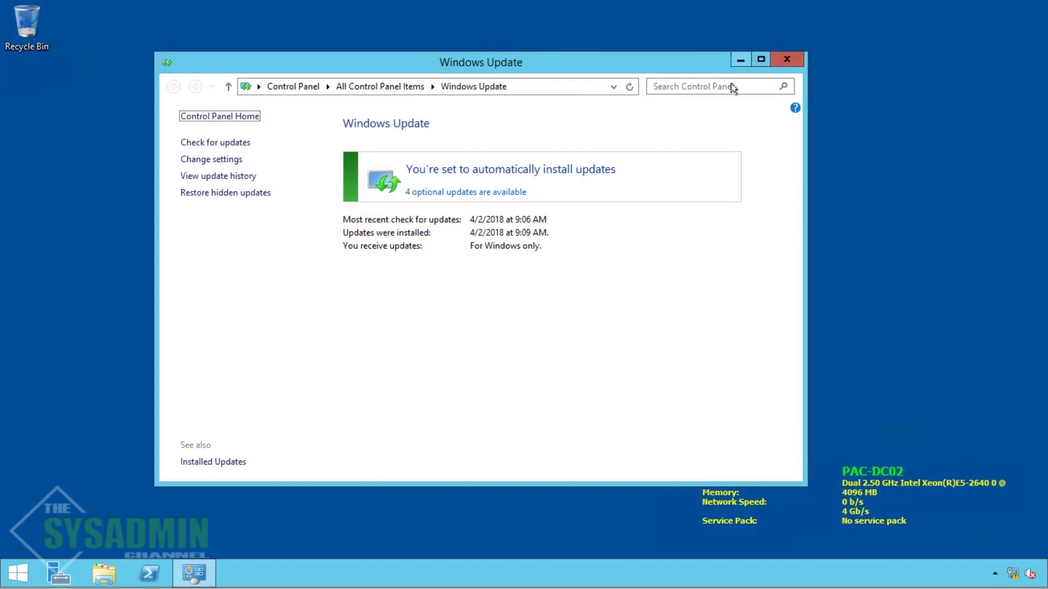
Step: Close Windows Update and launch Active Directory Users and Computers from the Start screen
key(alt+F4)
click(16, 572)
click(458, 160)
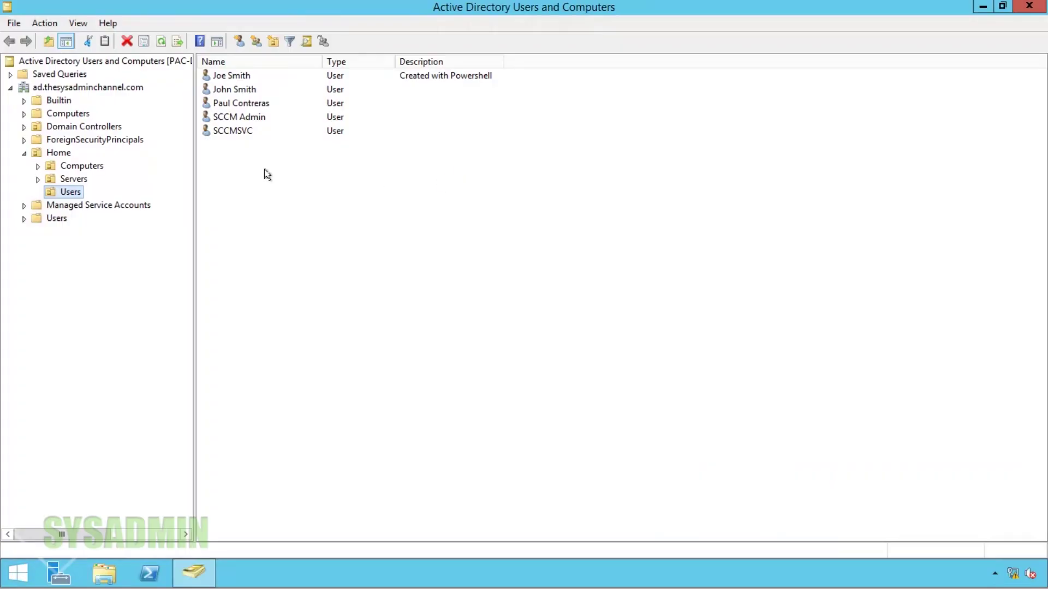
Step: Create a Groups organizational unit under the Home OU
right_click(57, 153)
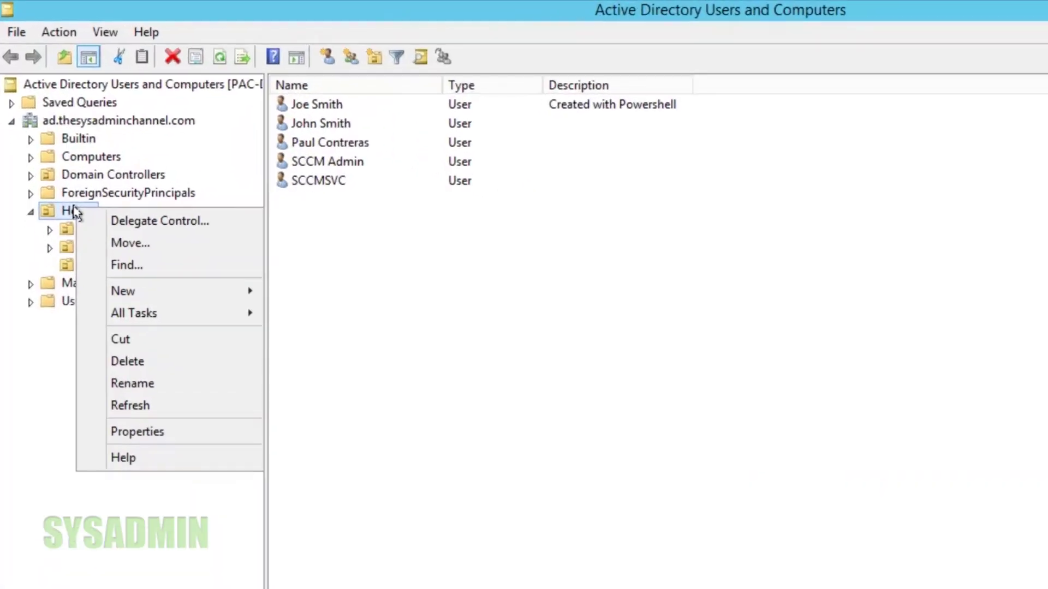
mouse_move(157, 293)
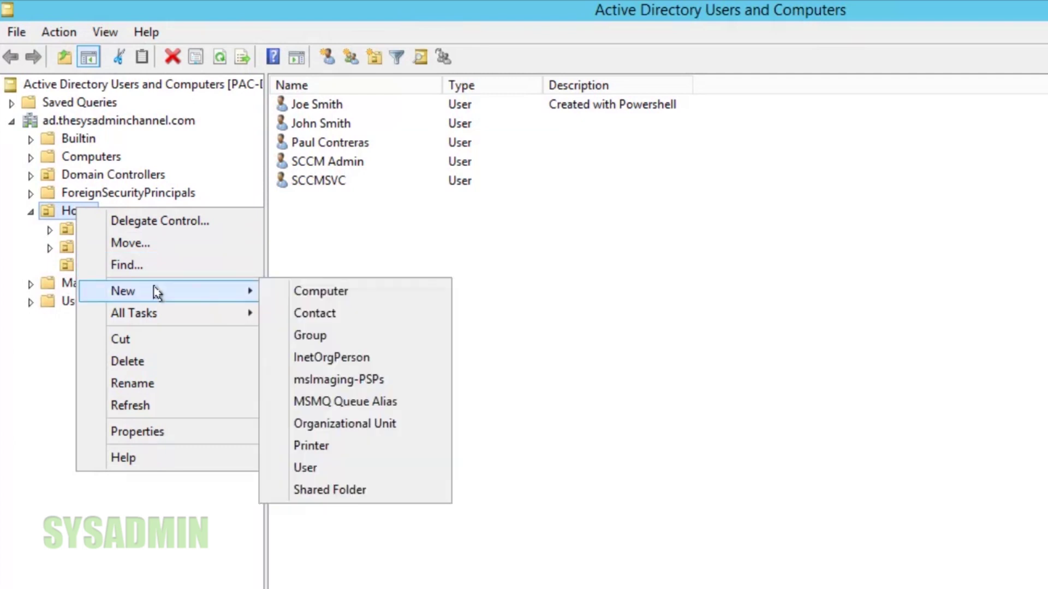
click(352, 426)
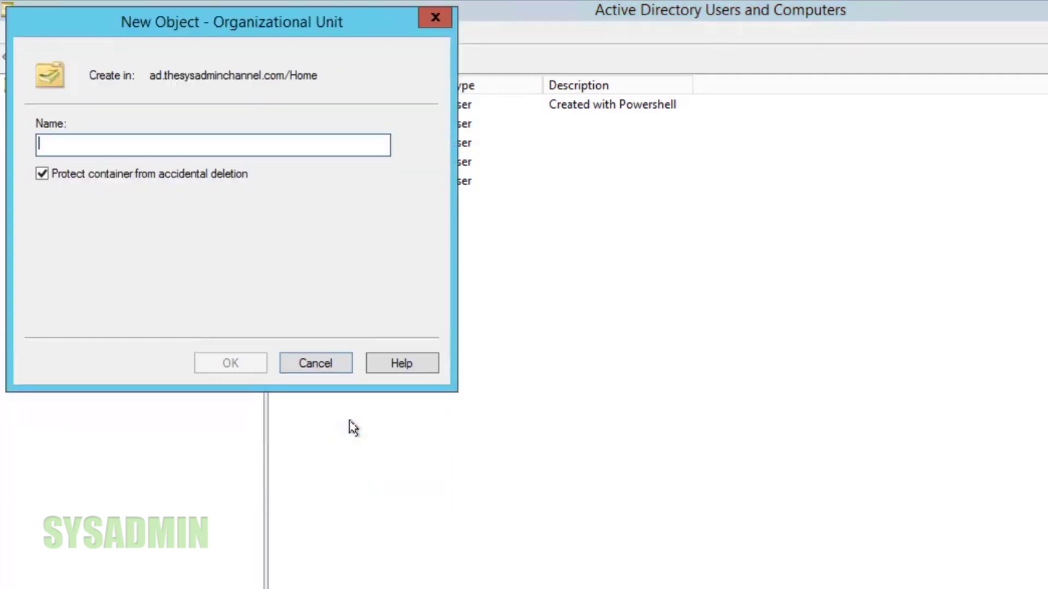
text(Groups)
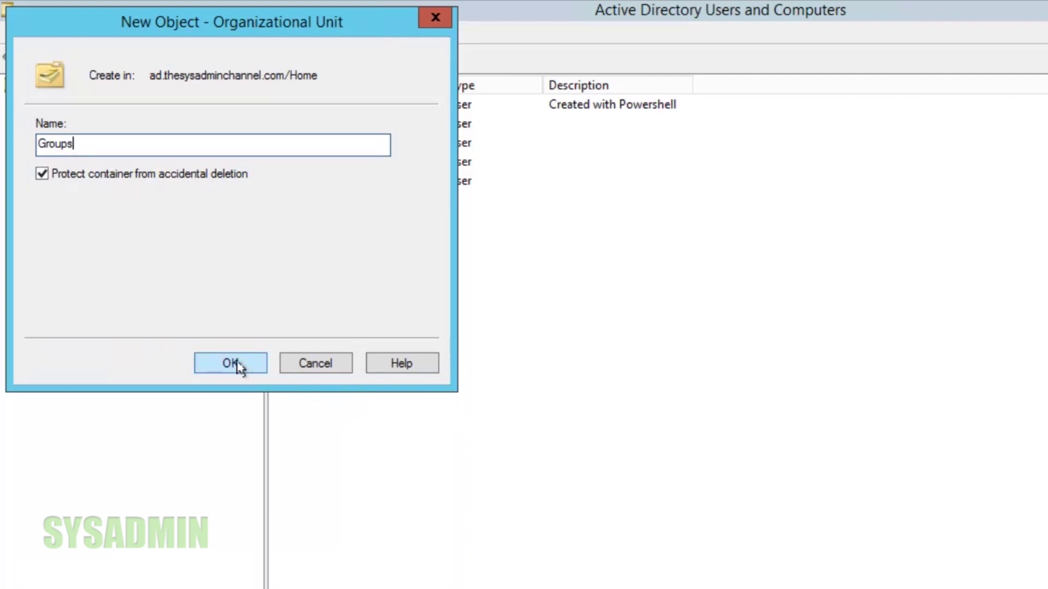
click(232, 363)
Step: Create a global security group named SCCM Administrators in Groups
right_click(440, 278)
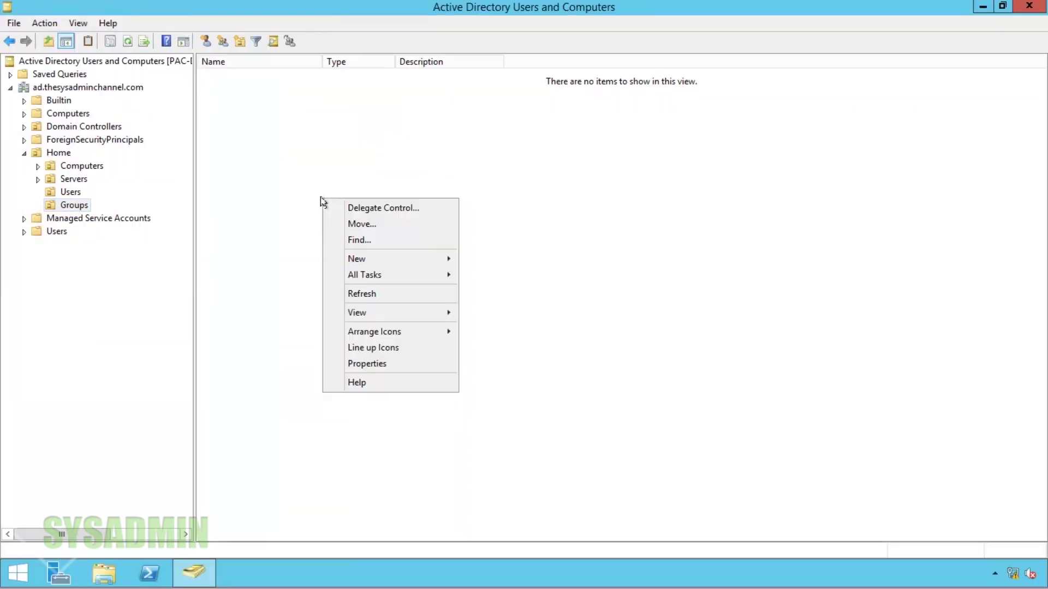
mouse_move(389, 261)
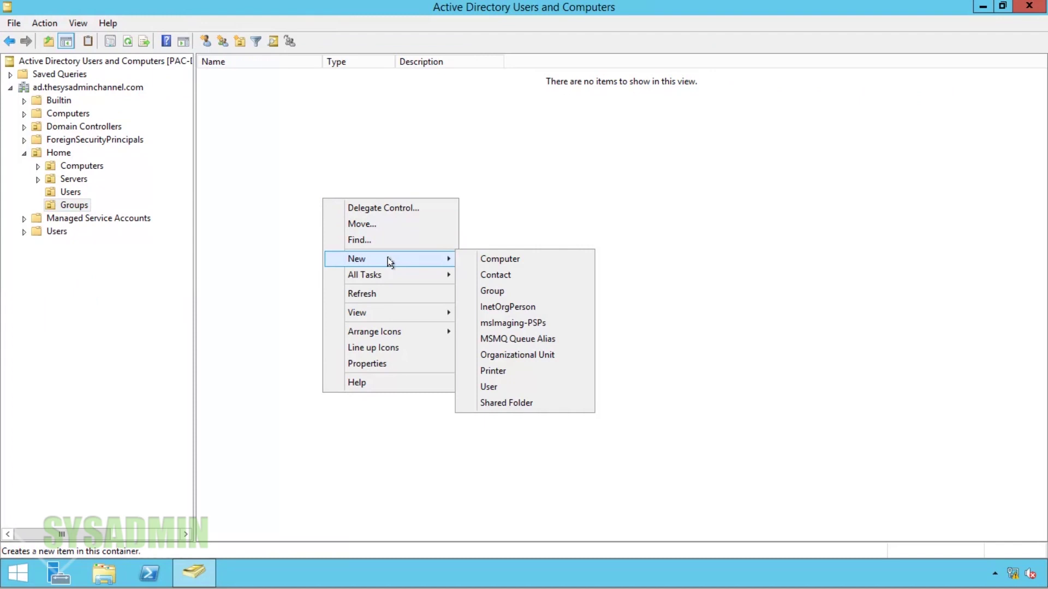
click(493, 291)
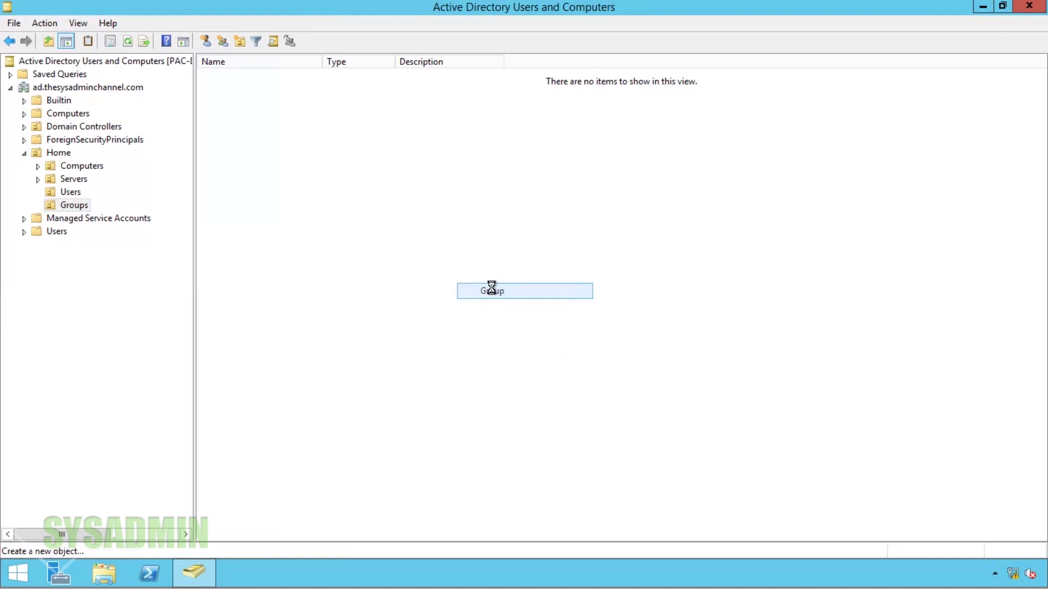
drag(151, 15, 452, 191)
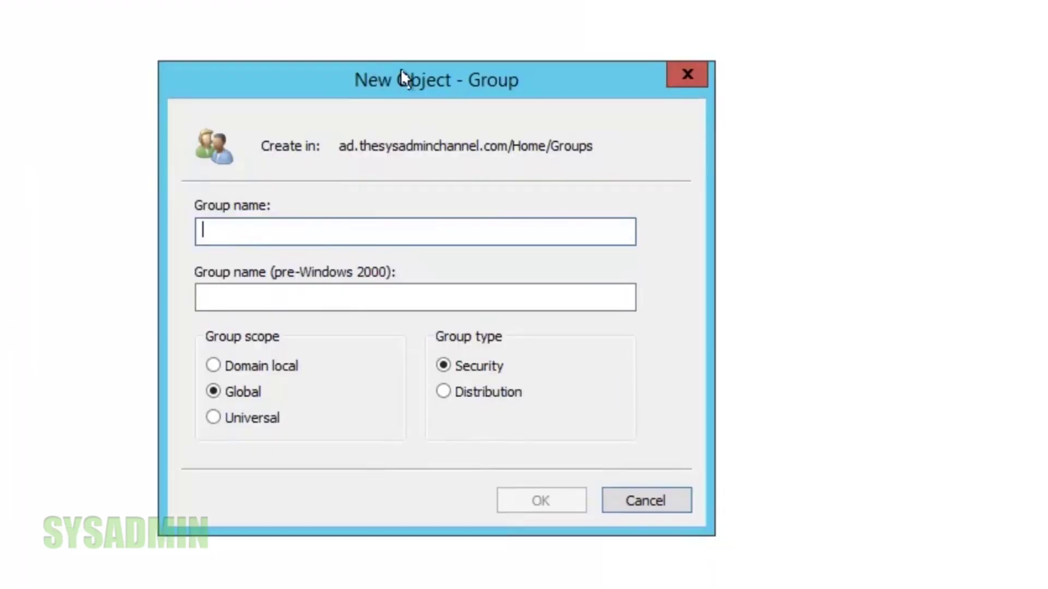
text(SCCM Administrators)
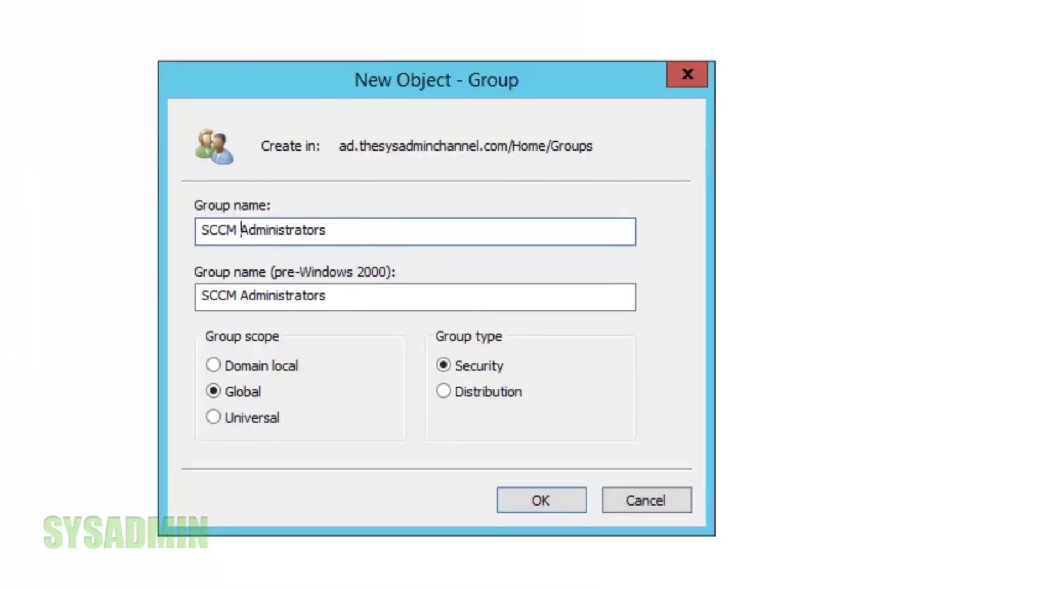
click(527, 498)
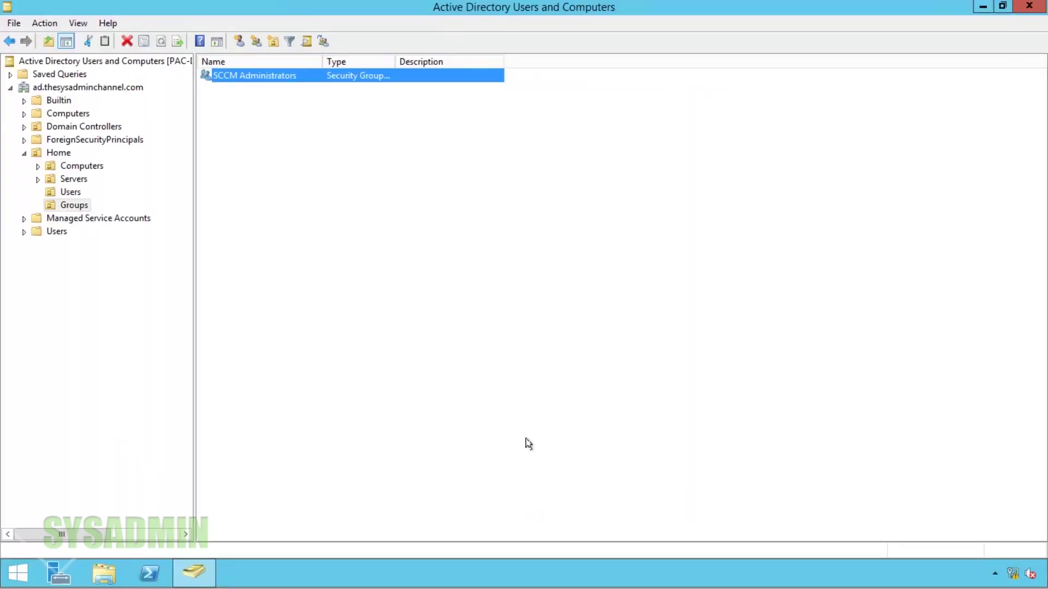
Step: Give the SCCM Administrators group the description 'Groupo useed for SCCM Administration'
double_click(281, 76)
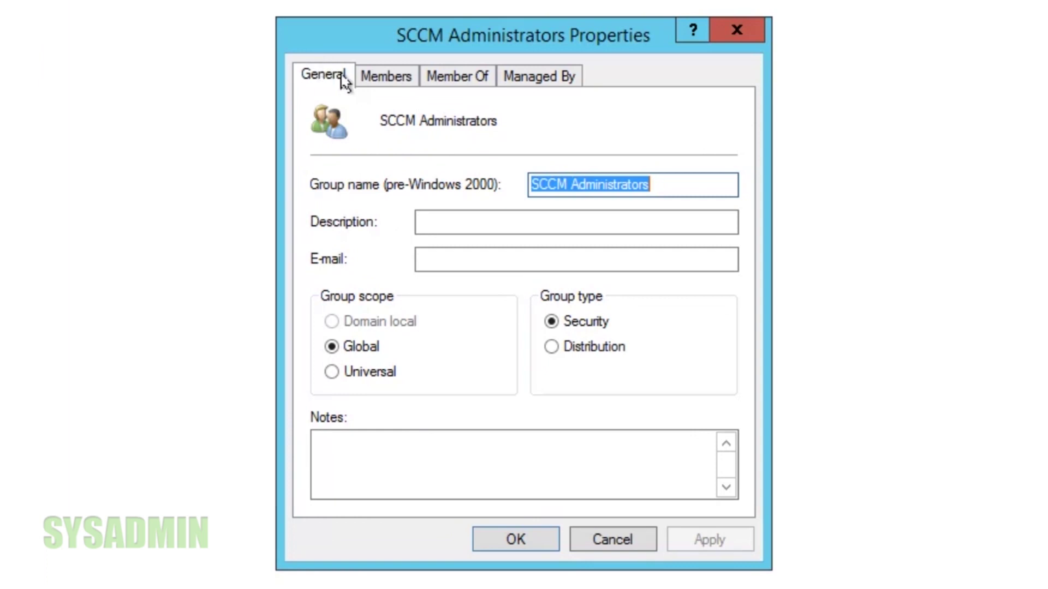
click(442, 218)
text(Groupo used)
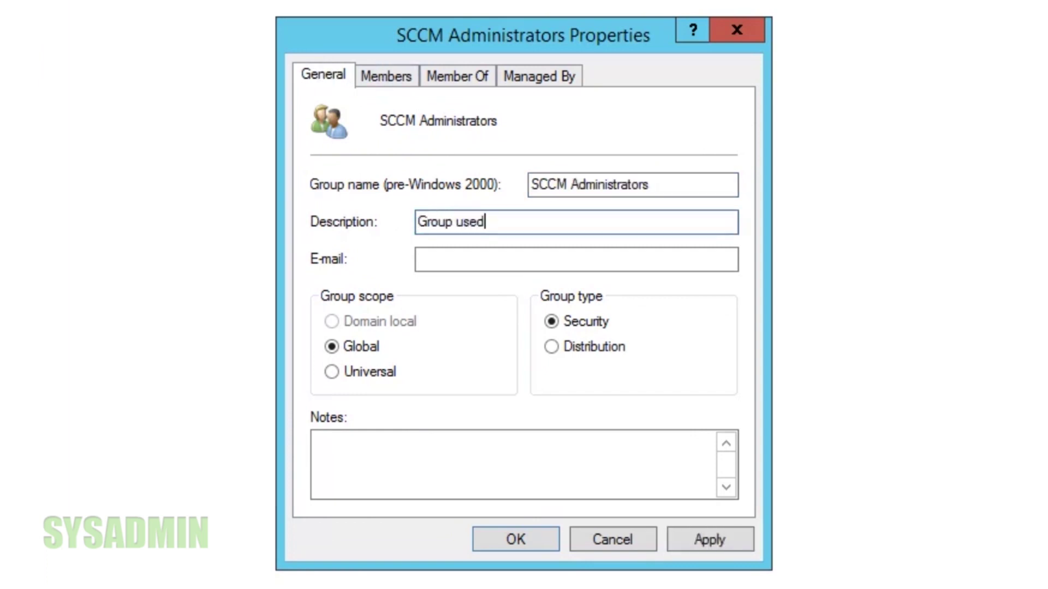
text(ed for SCCM Administration)
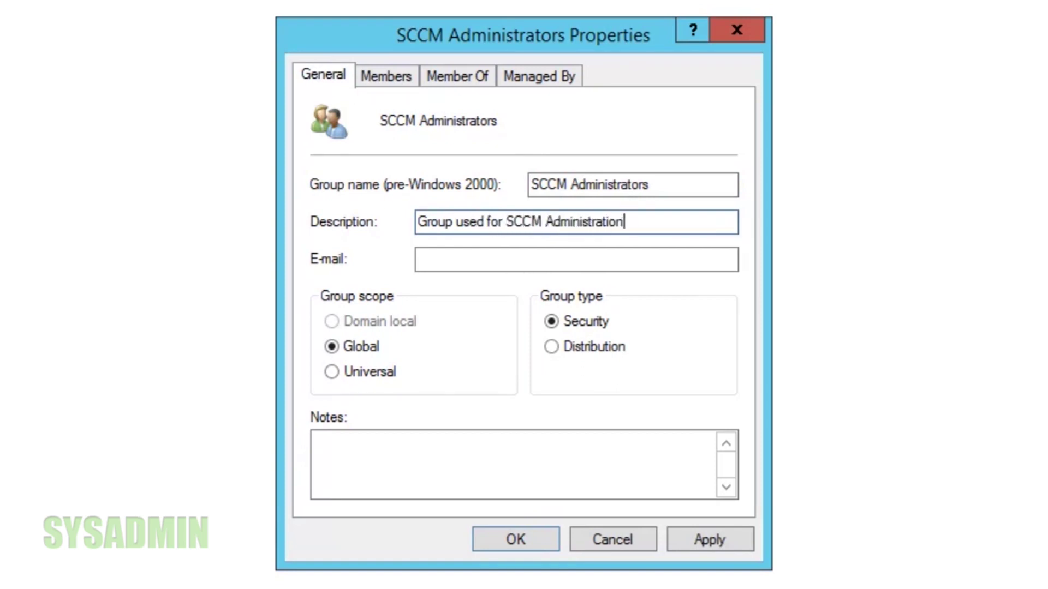
Step: Add the SCCM admin account and one other user as members, apply, and close the console
click(382, 77)
click(355, 470)
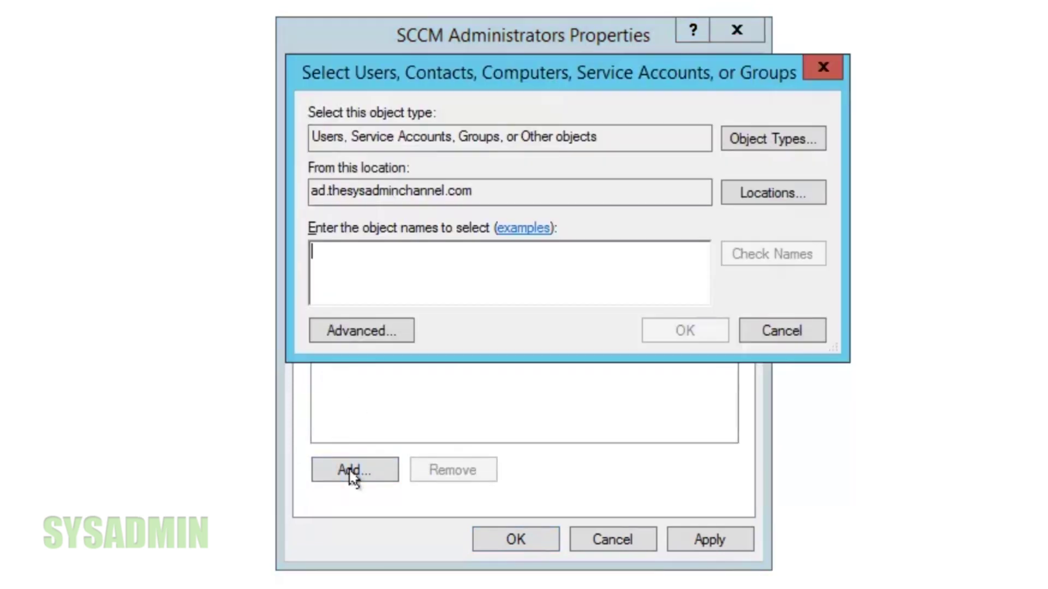
text(sccmadmin)
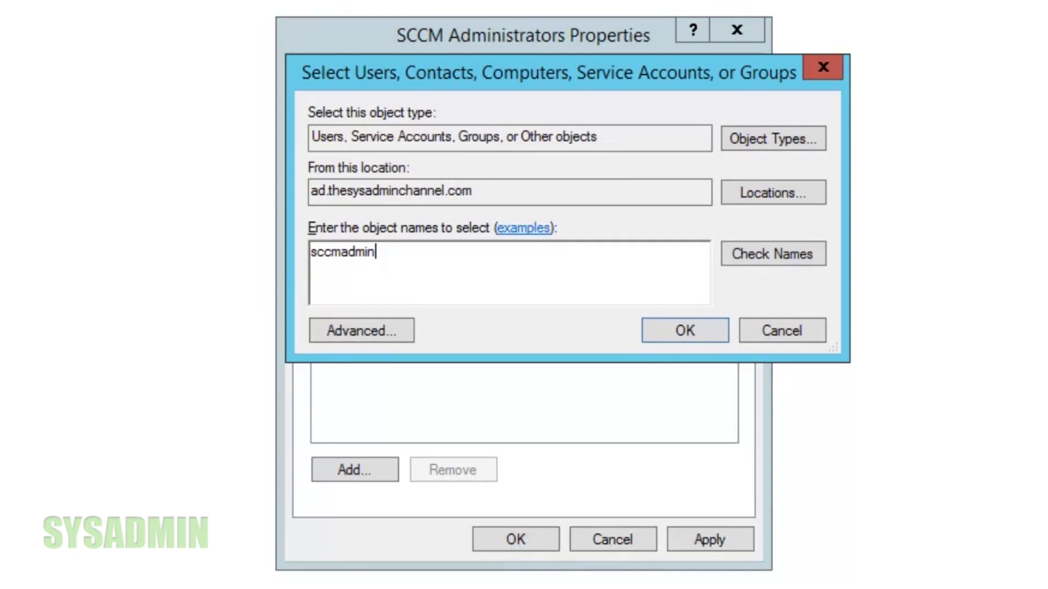
click(775, 257)
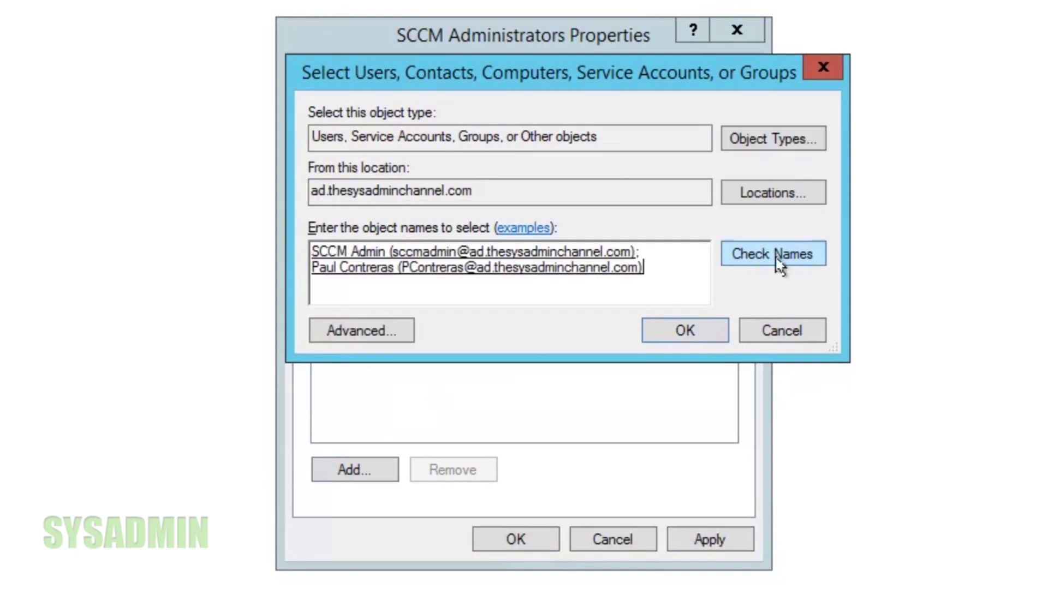
click(681, 334)
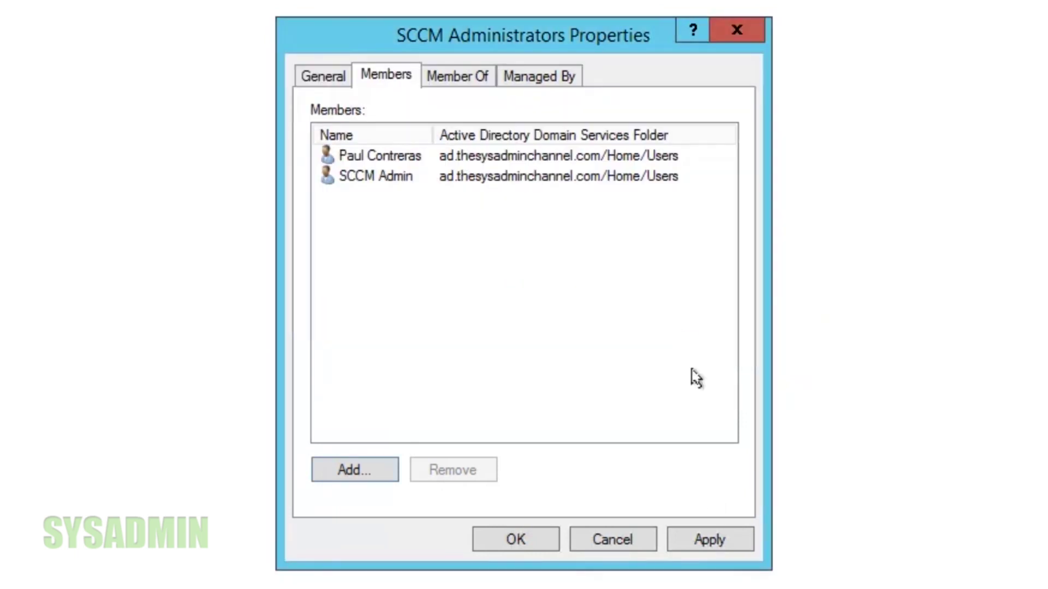
click(715, 535)
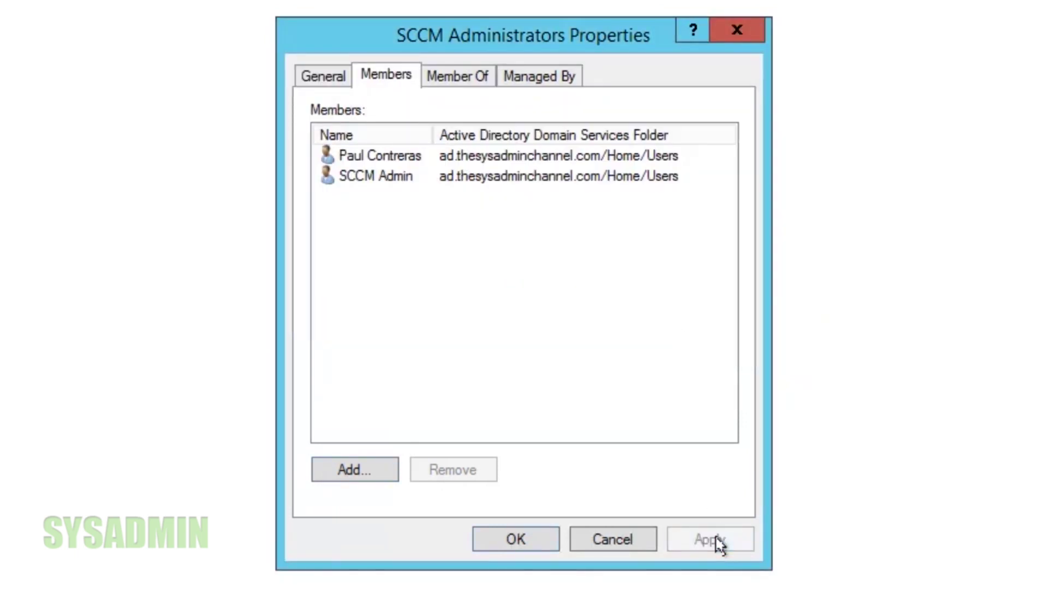
click(510, 540)
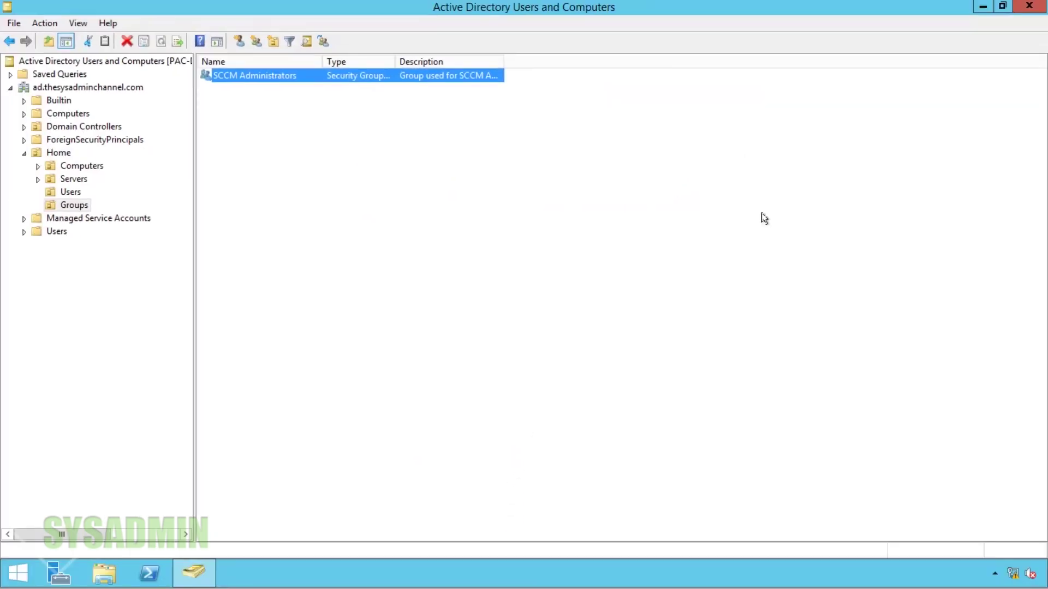
click(1029, 6)
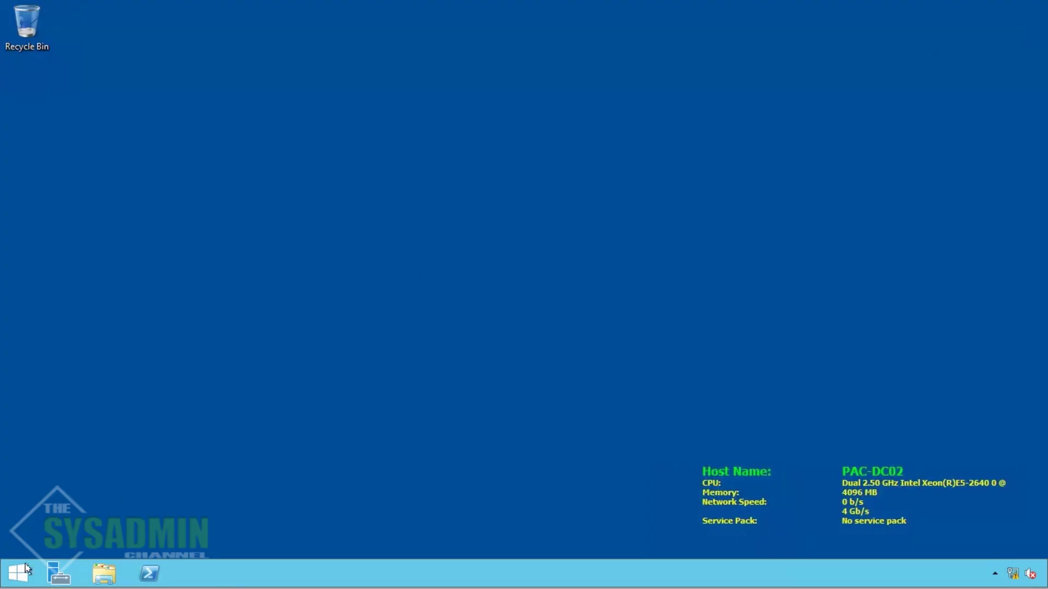
Step: Launch Group Policy Management and open the SCCM Configuration GPO in the editor, maximized
click(22, 572)
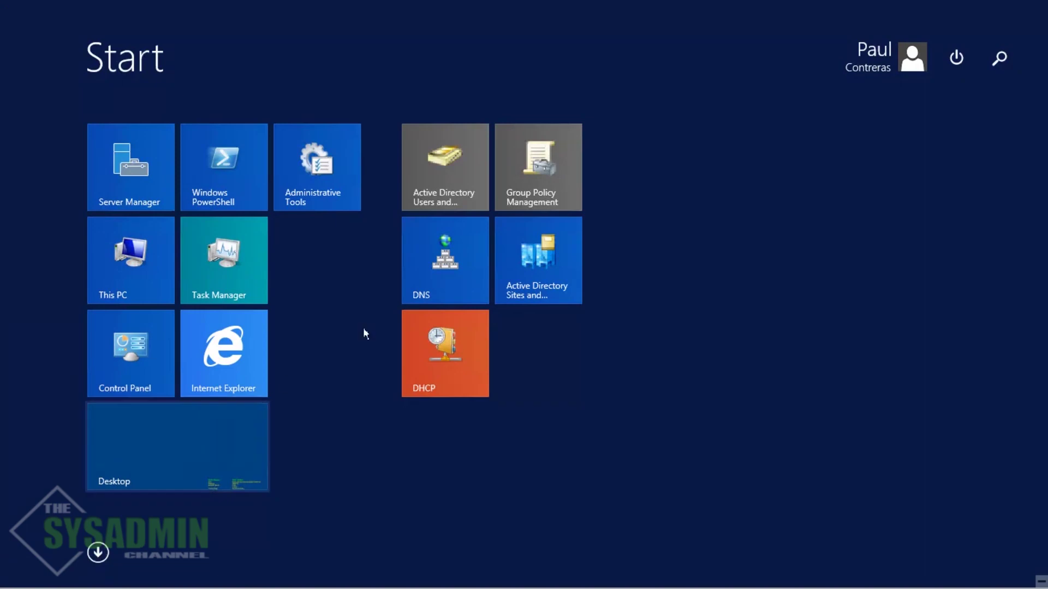
click(558, 165)
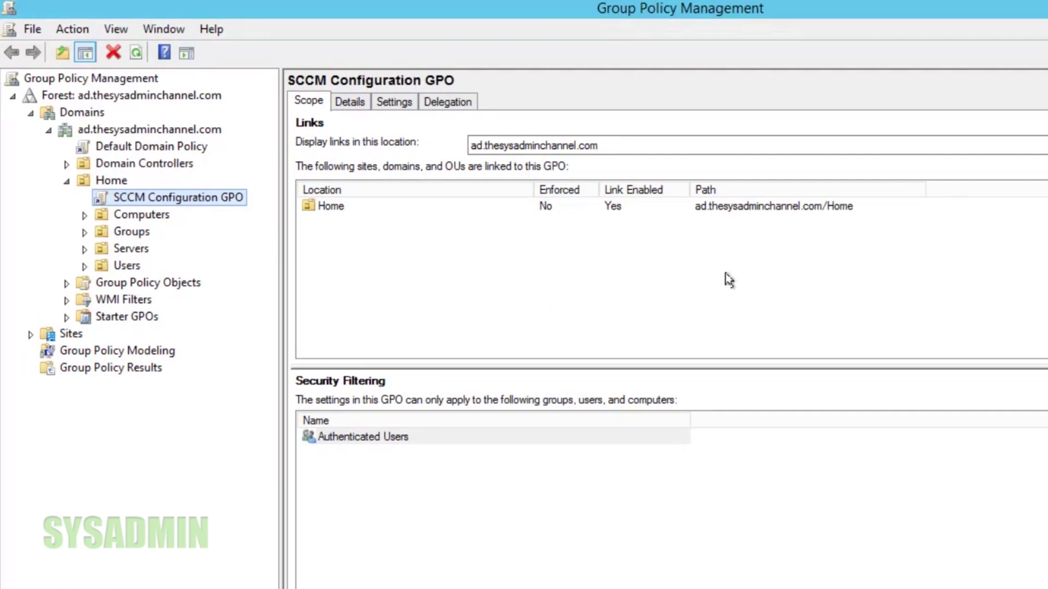
right_click(195, 196)
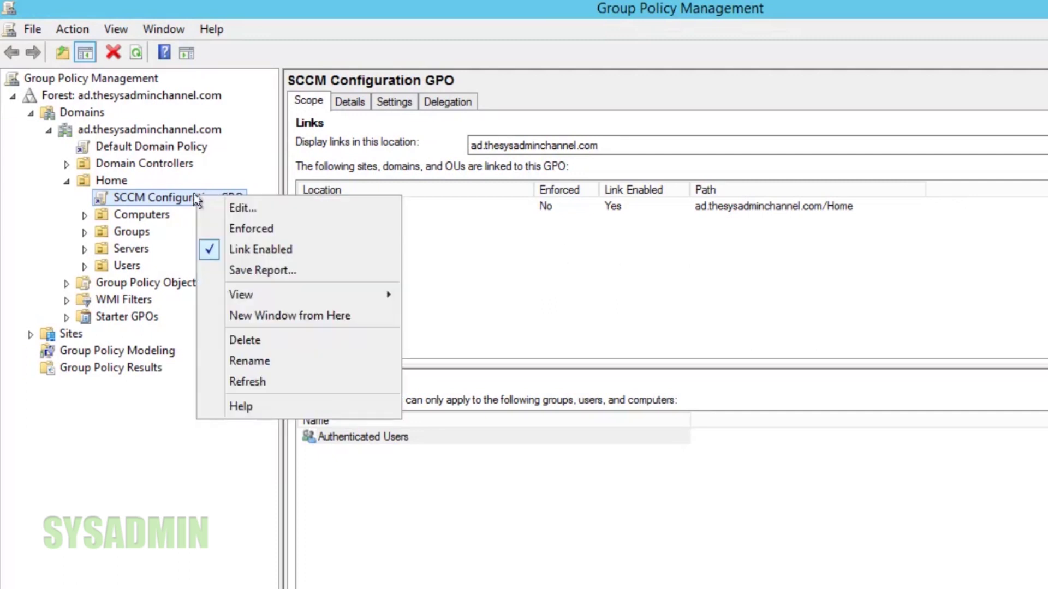
click(241, 208)
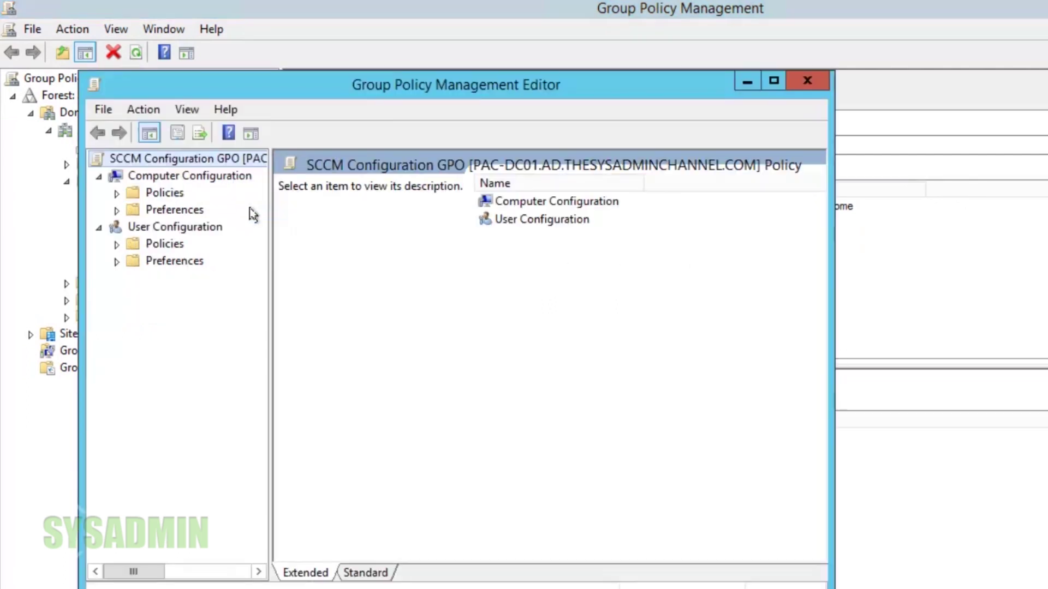
click(773, 81)
drag(180, 406, 278, 405)
Step: Navigate Computer Configuration > Policies > Windows Settings > Security Settings to Restricted Groups
click(31, 113)
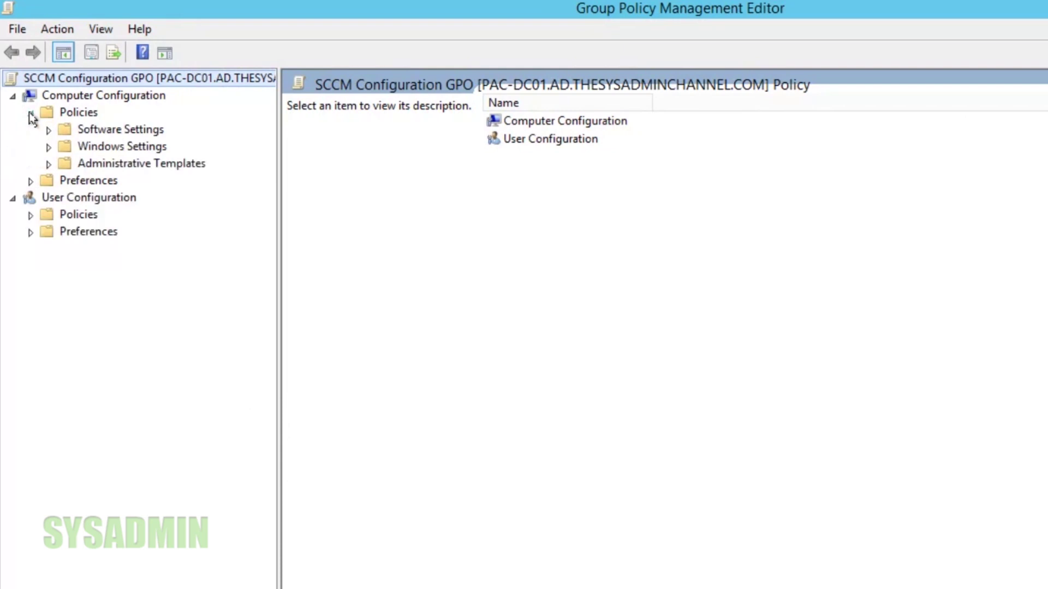
click(46, 146)
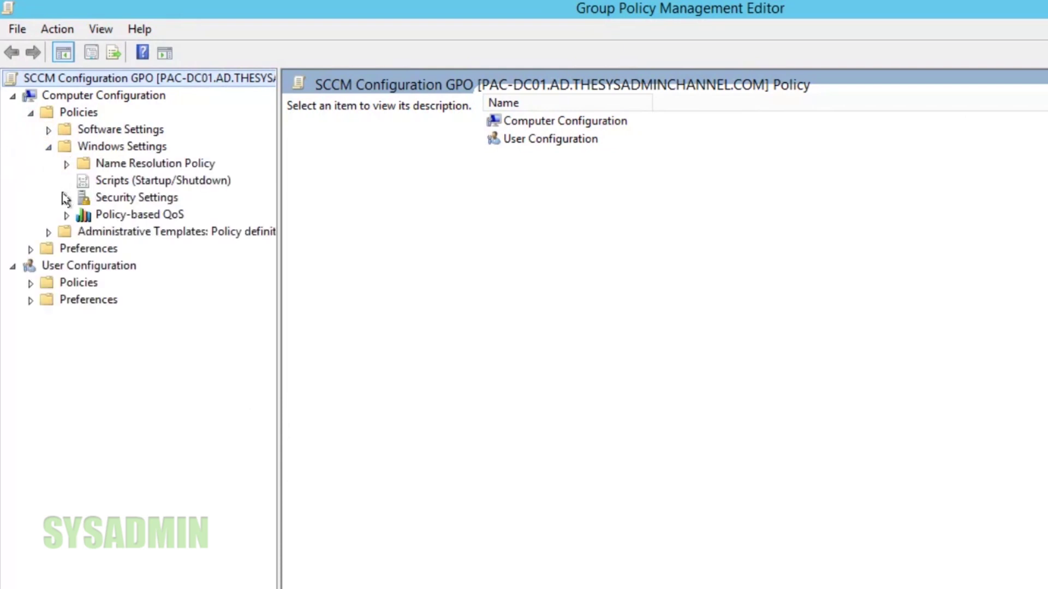
click(65, 198)
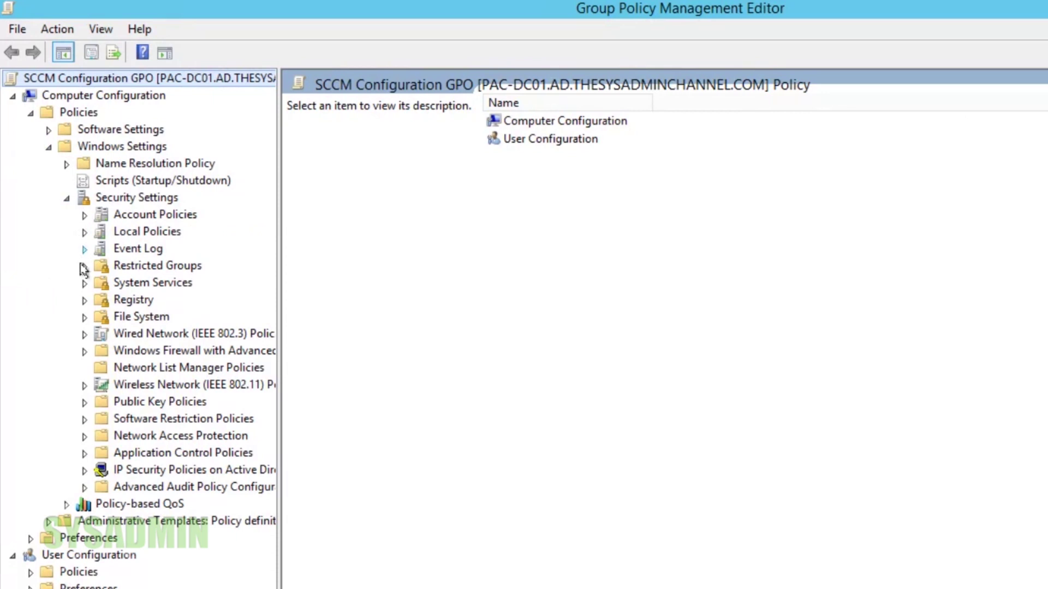
click(127, 267)
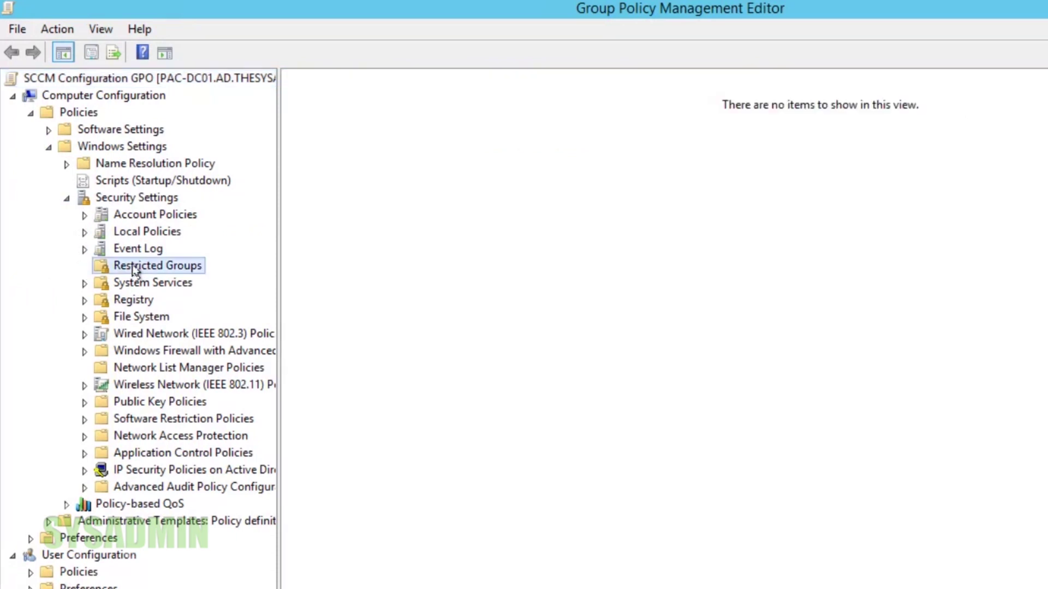
Step: Add AD\SCCM Administrators as a restricted group
right_click(385, 250)
click(438, 265)
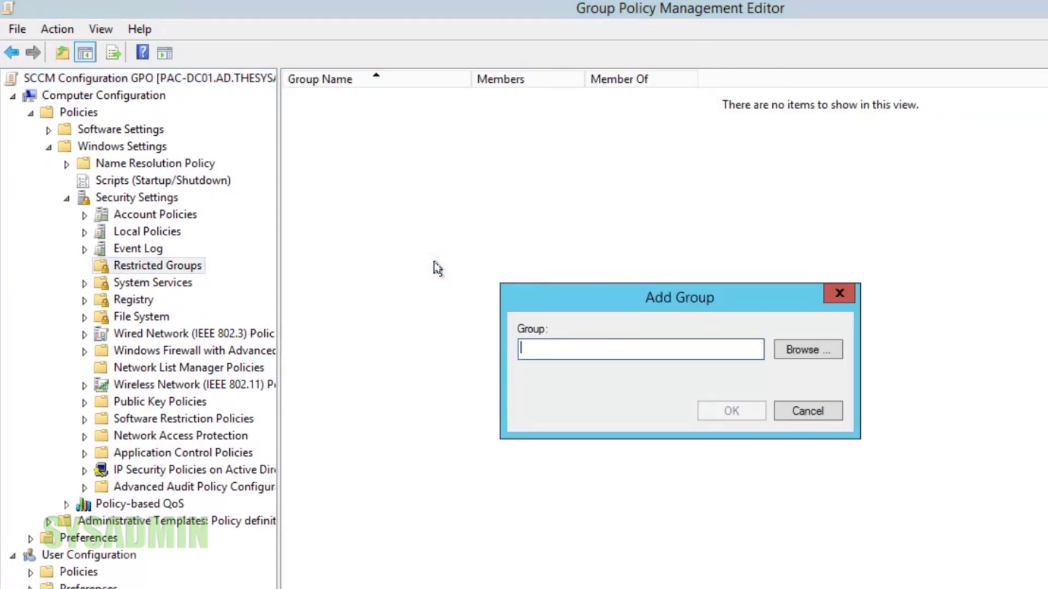
click(806, 353)
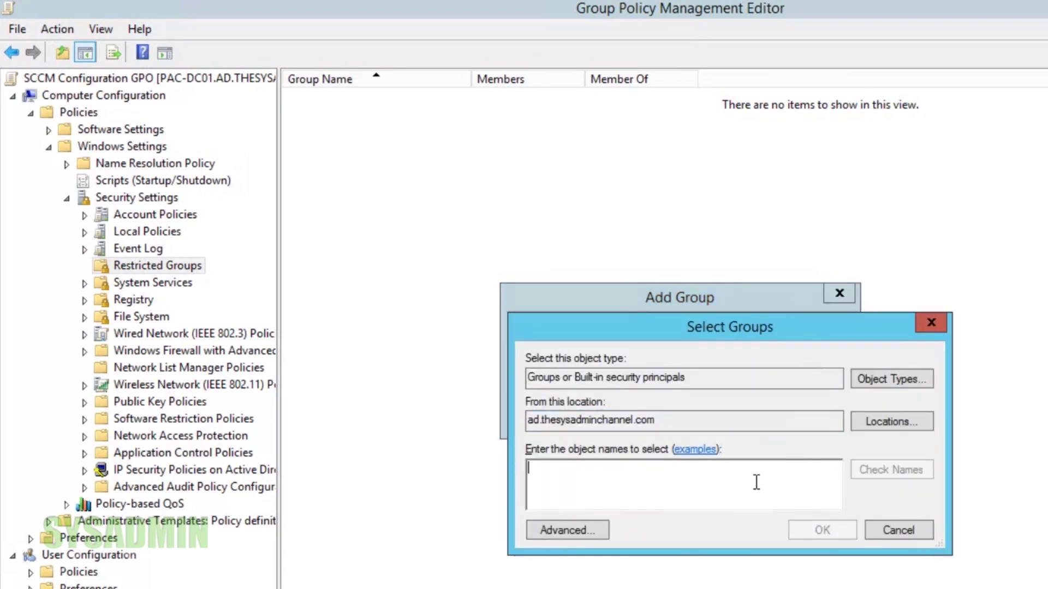
text(sccmad)
text( adm)
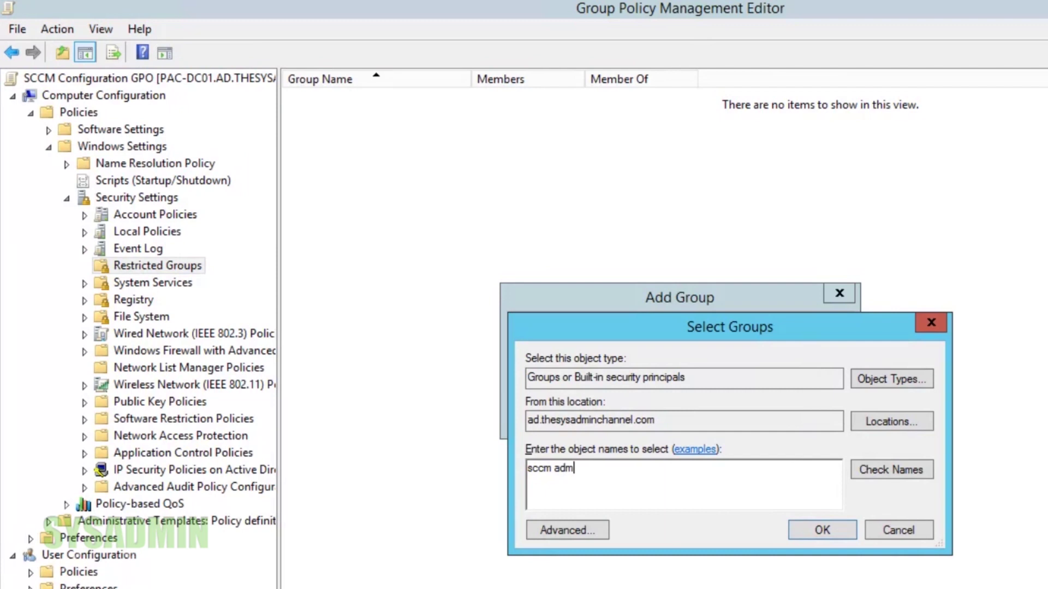
click(921, 471)
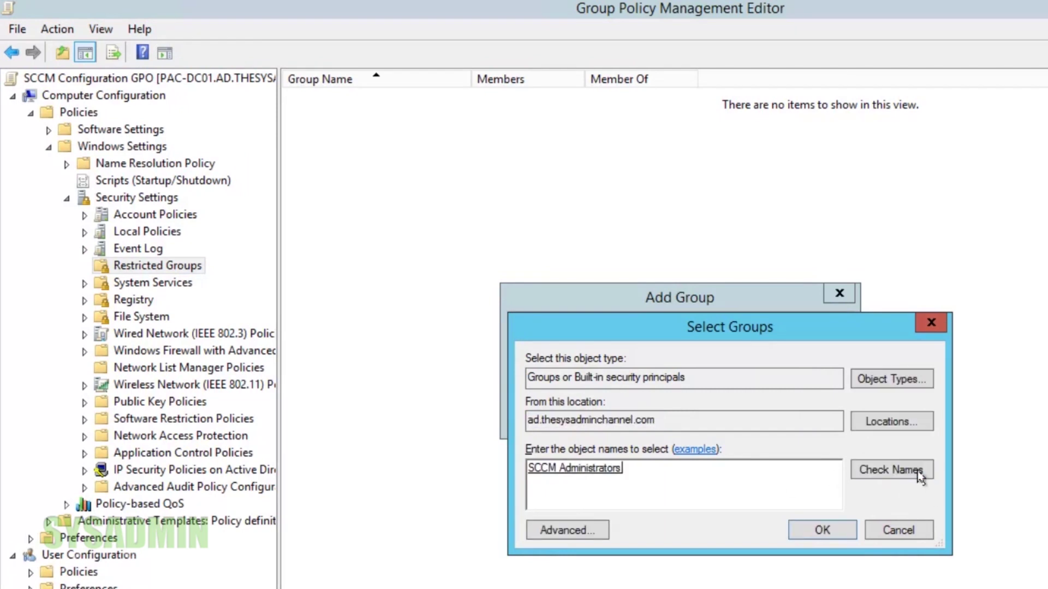
click(821, 529)
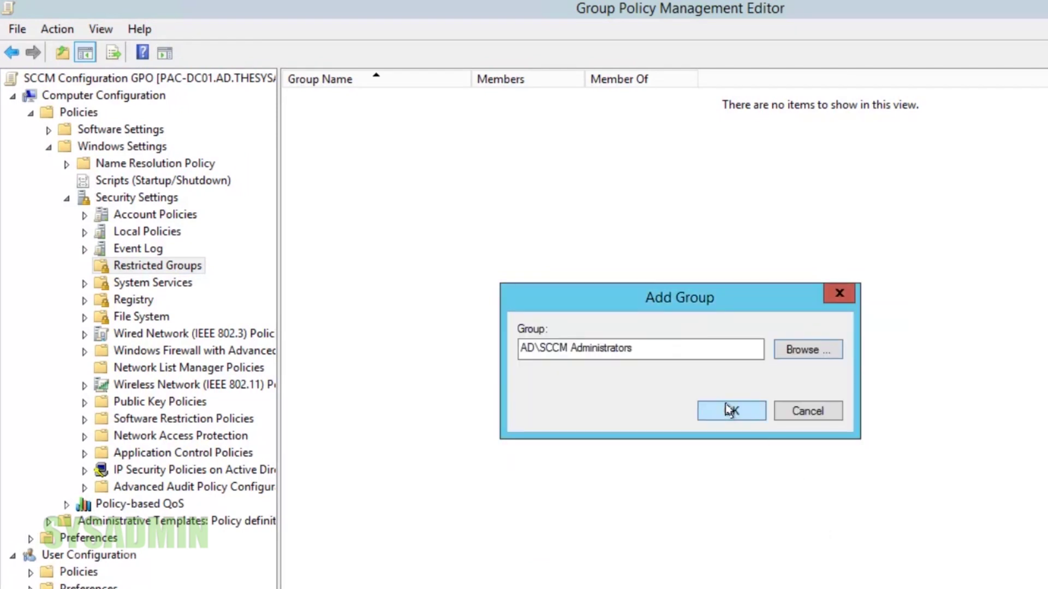
click(729, 410)
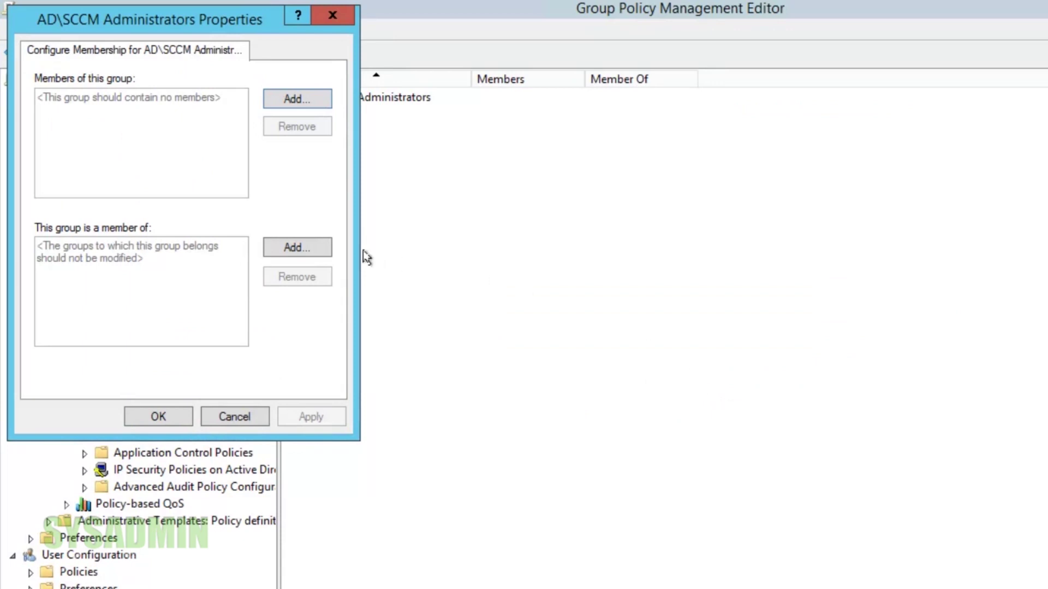
Step: Make SCCM Administrators a member of the Administrators group and apply the change
click(296, 248)
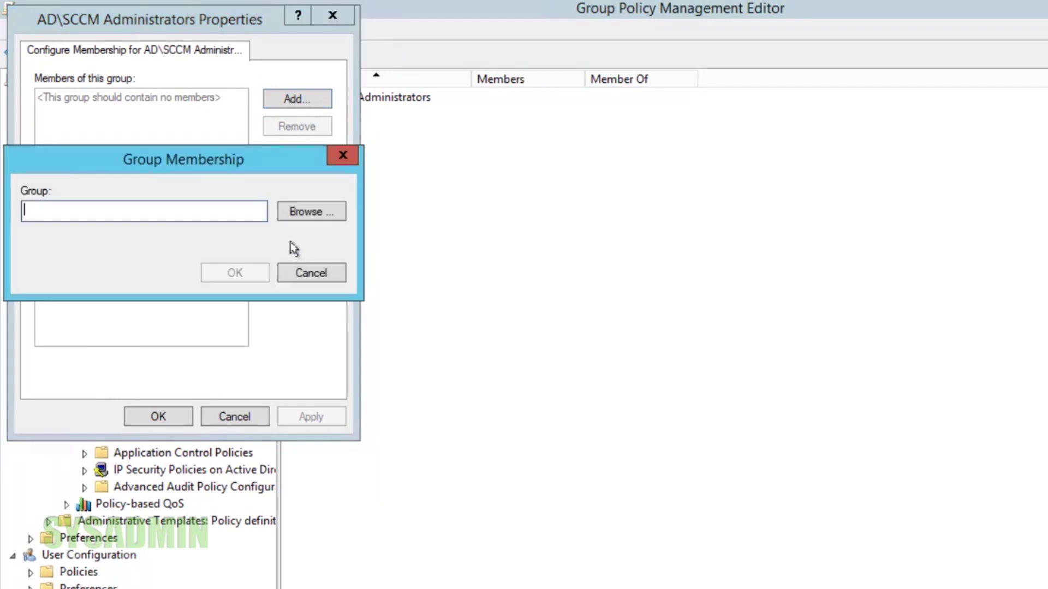
click(298, 213)
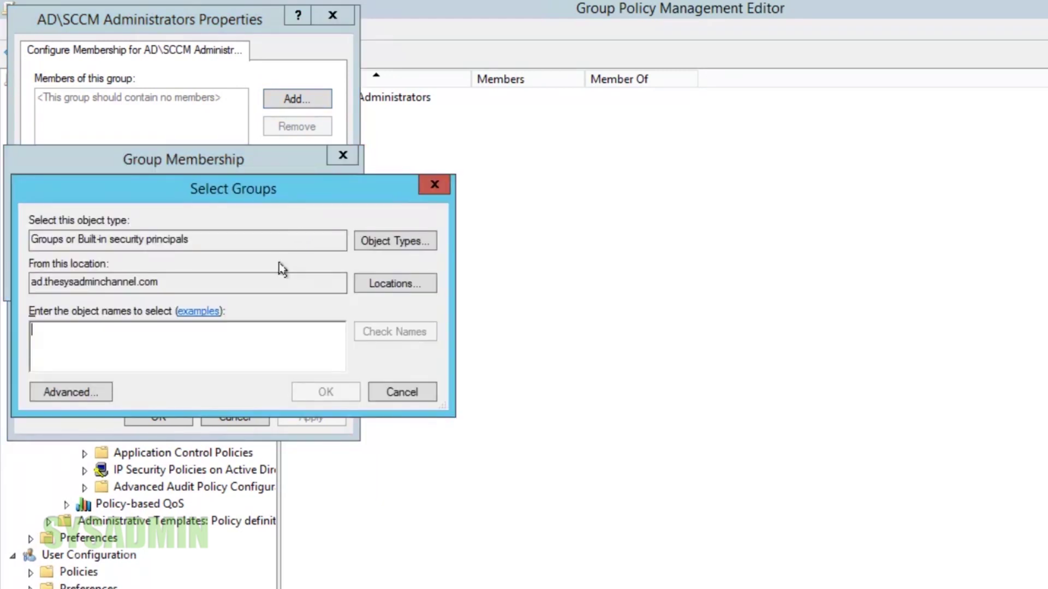
text(administrator)
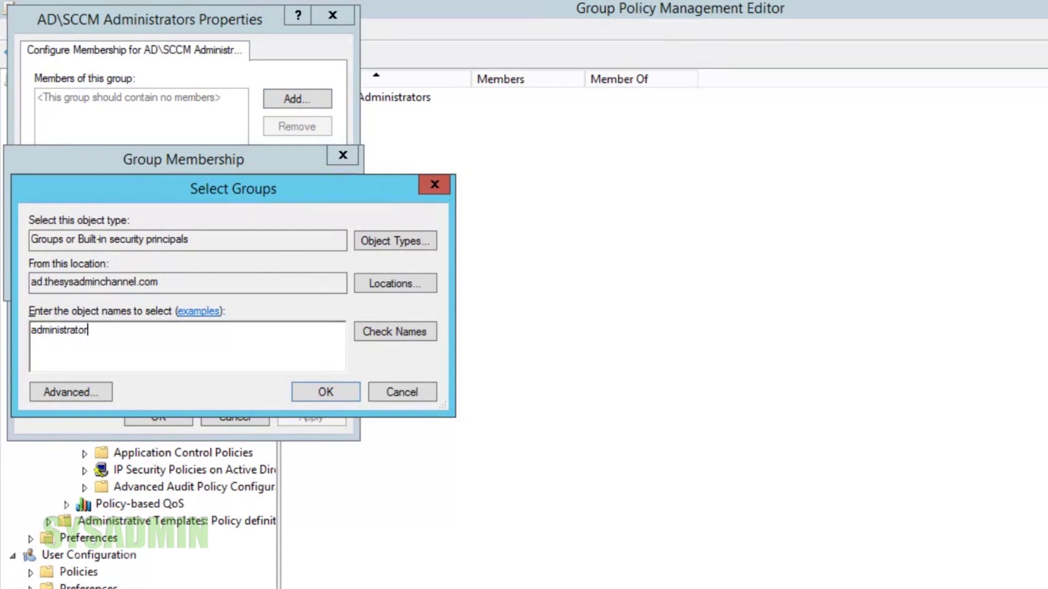
click(391, 333)
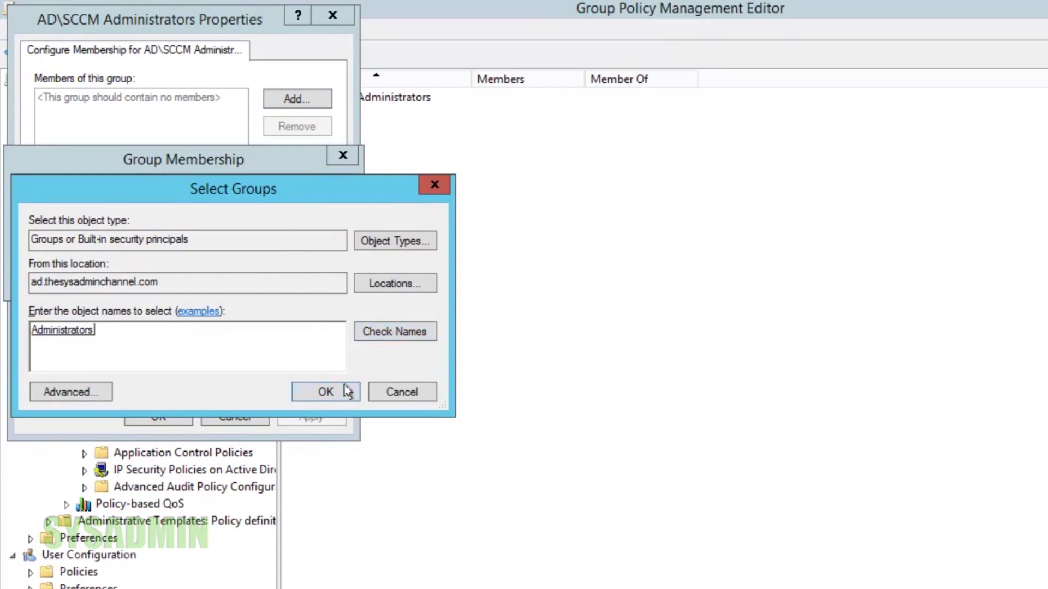
click(345, 390)
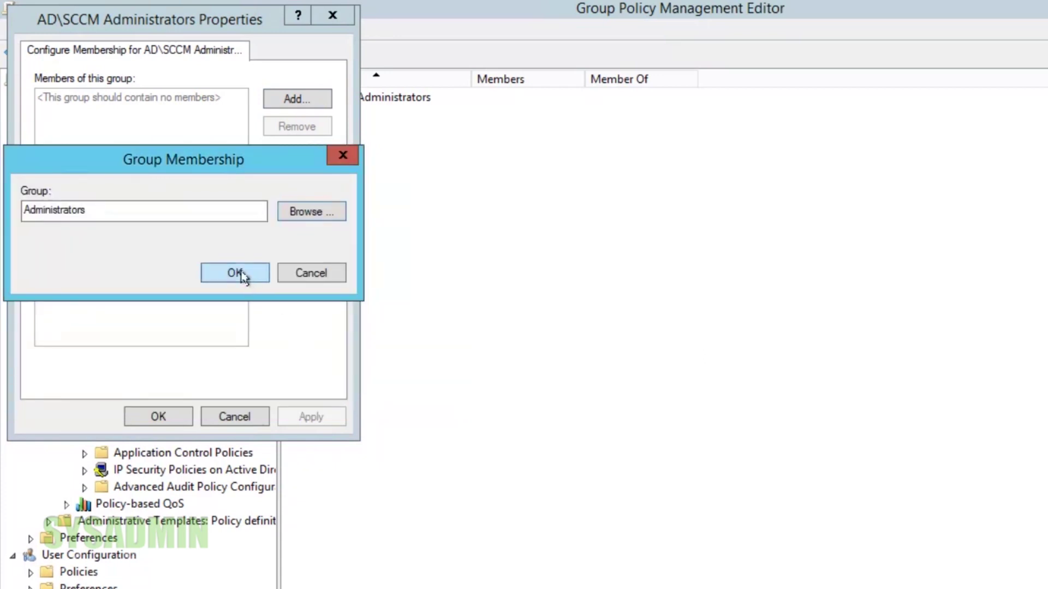
click(243, 275)
click(301, 418)
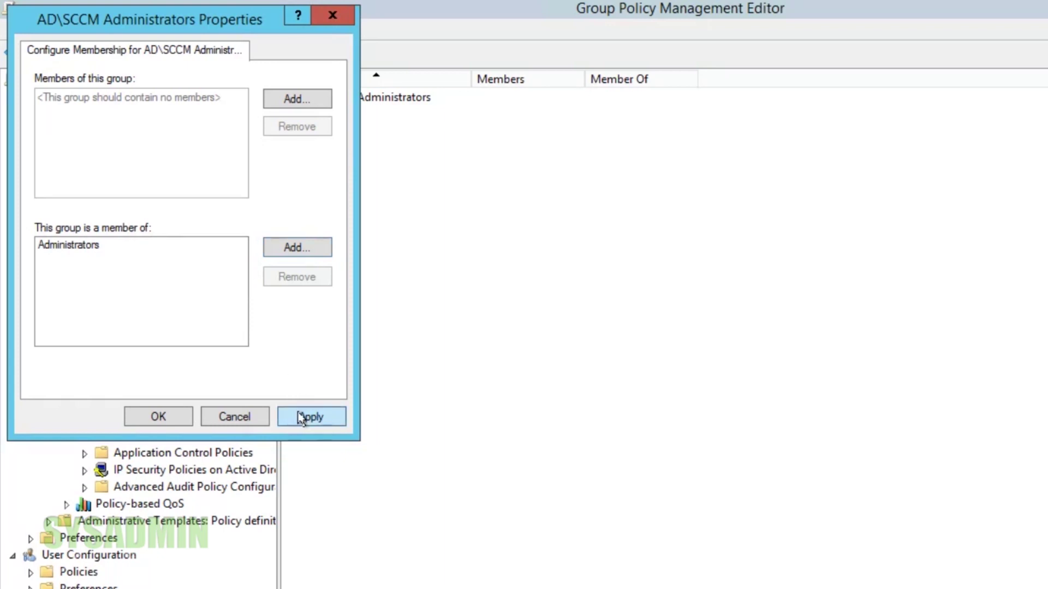
click(156, 416)
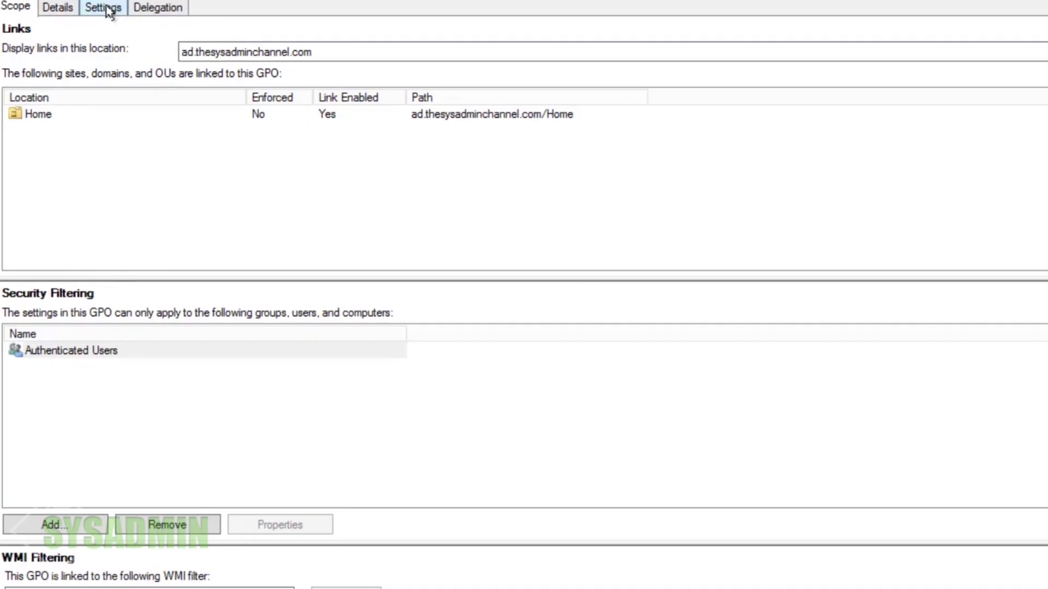
Step: Show the SCCM Configuration GPO's Settings report
click(136, 17)
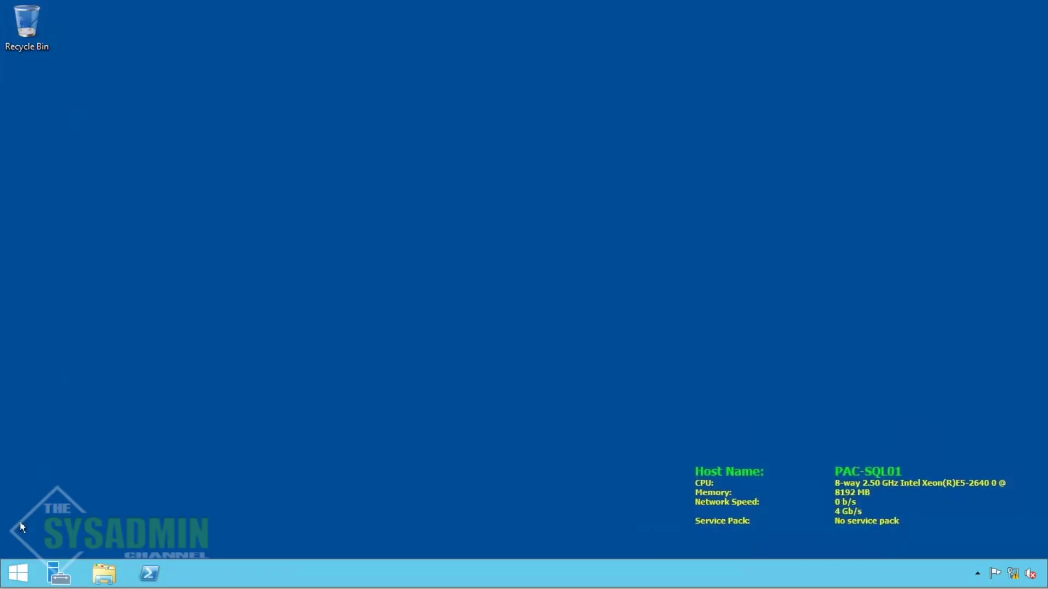
Step: Open the local Administrators group's properties in Computer Management
right_click(10, 569)
click(83, 412)
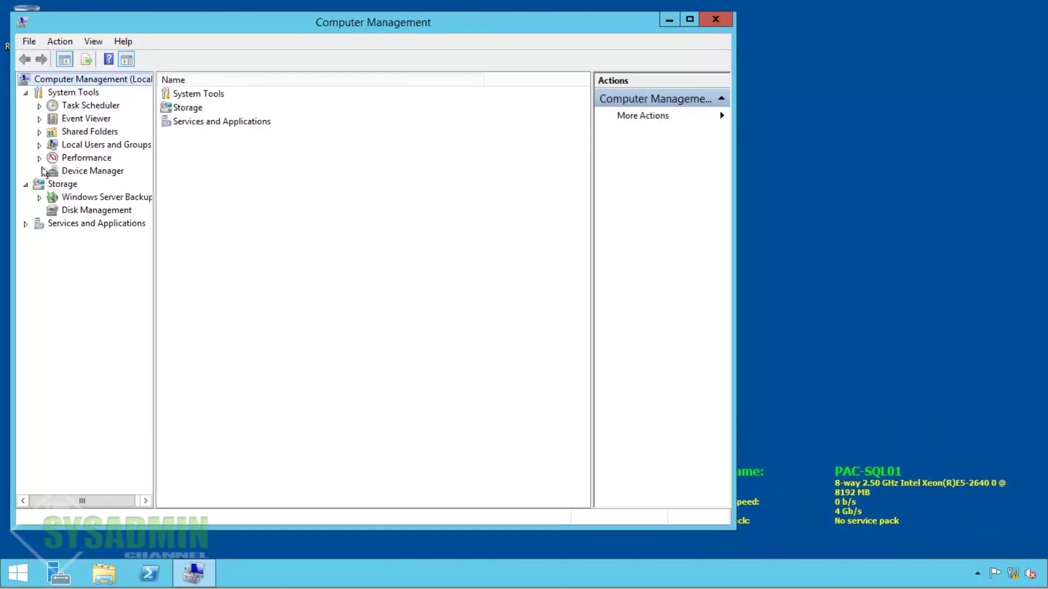
click(39, 145)
click(80, 171)
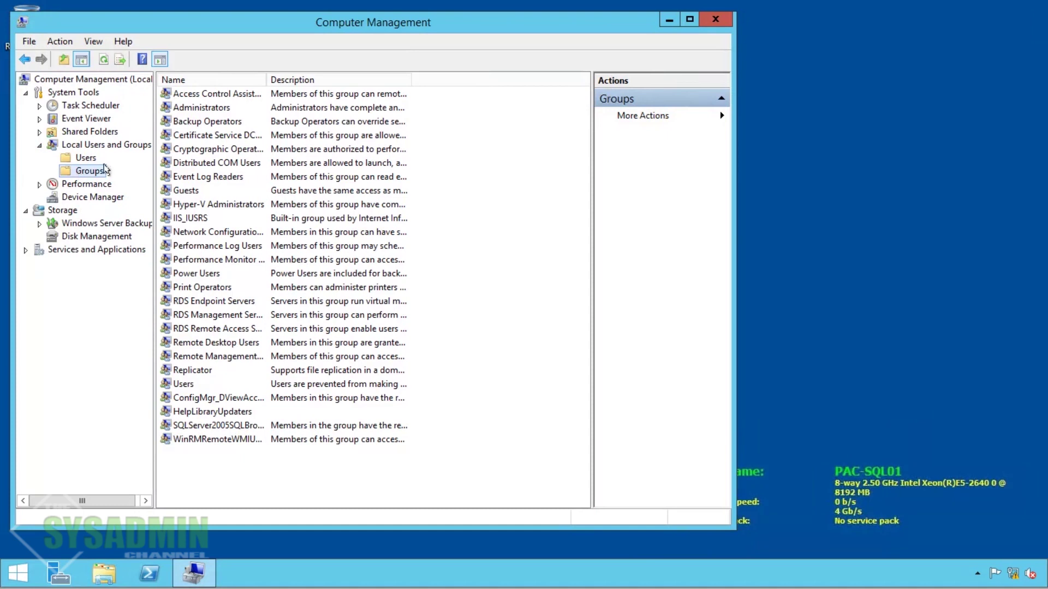
double_click(199, 108)
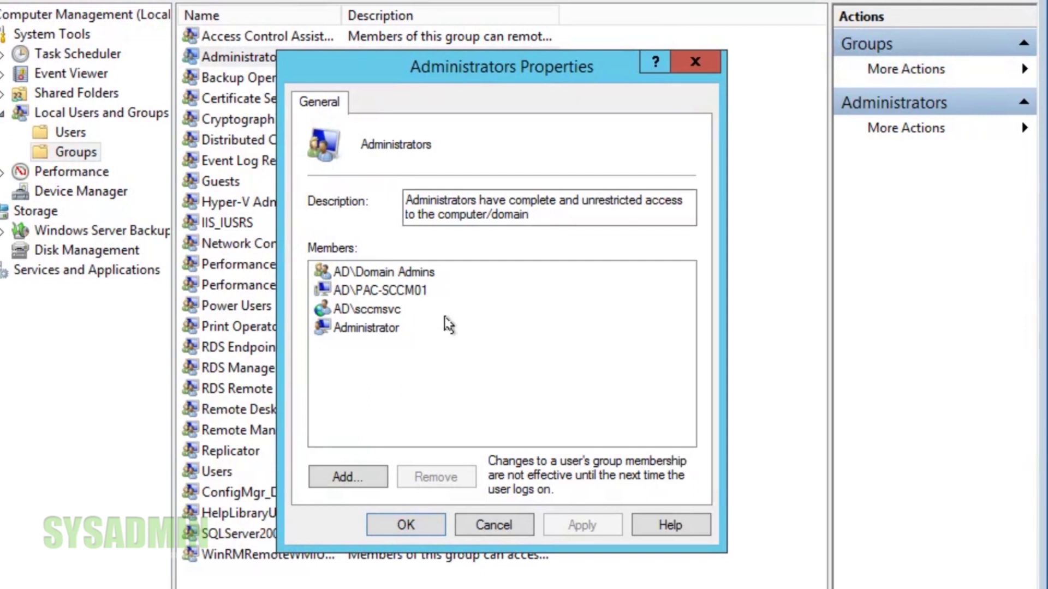
Step: Run gpupdate /force in an elevated Command Prompt
key(super+x)
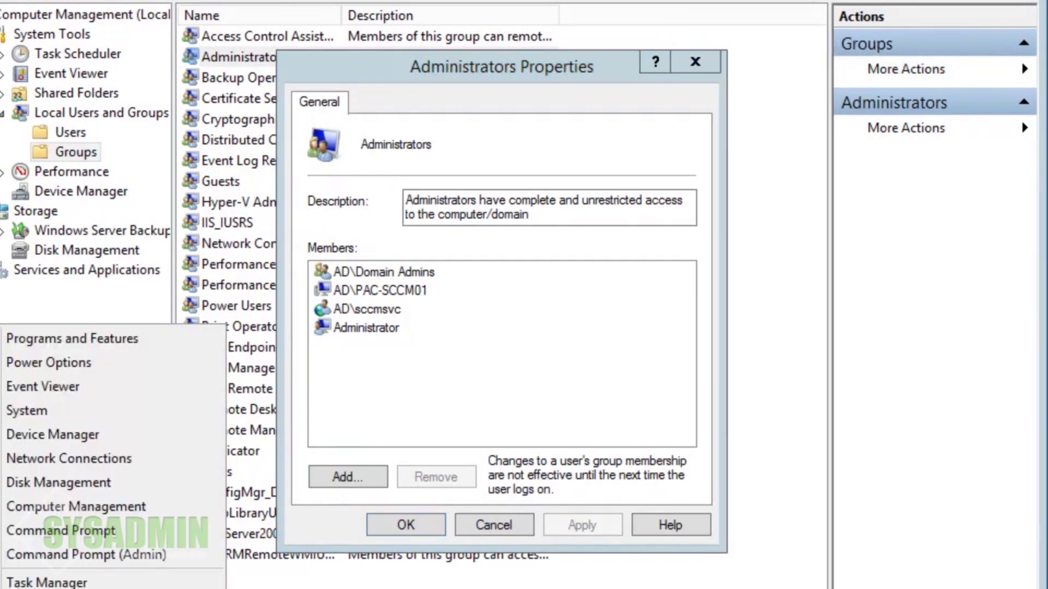
click(125, 552)
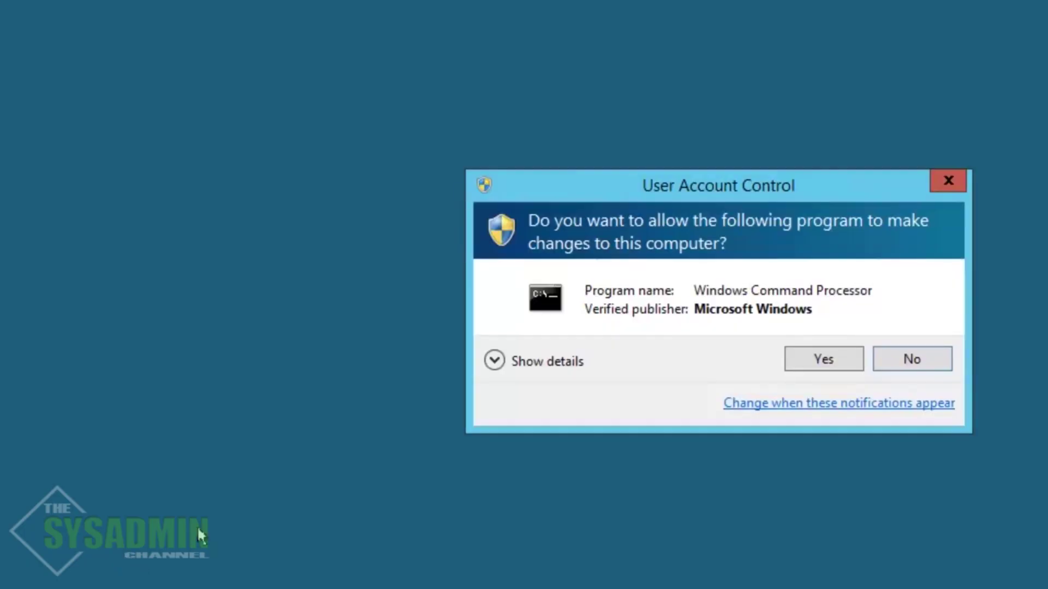
click(802, 358)
text(gpupdate /force)
key(Return)
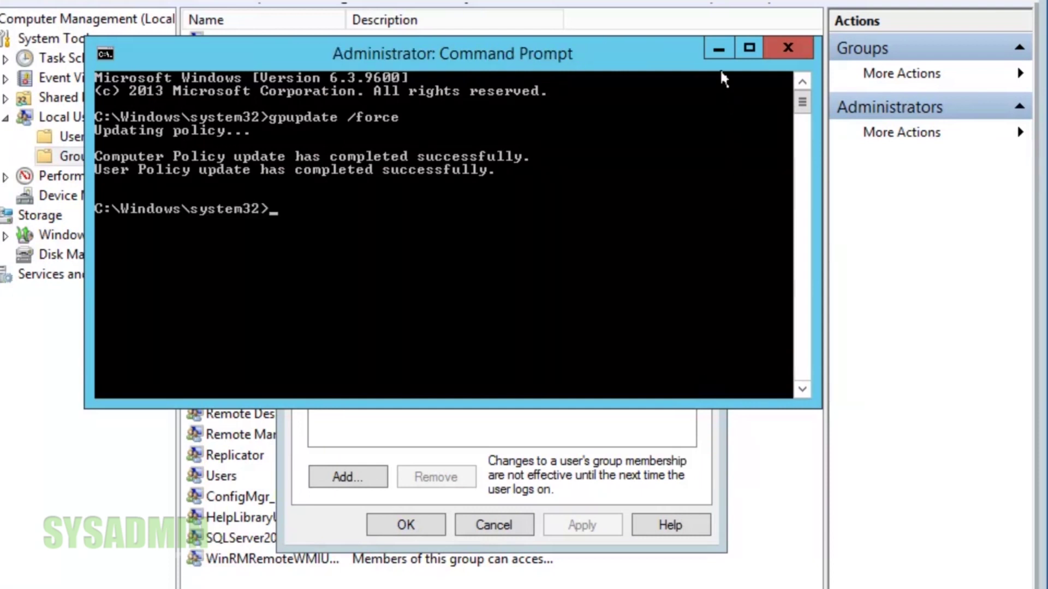
click(719, 50)
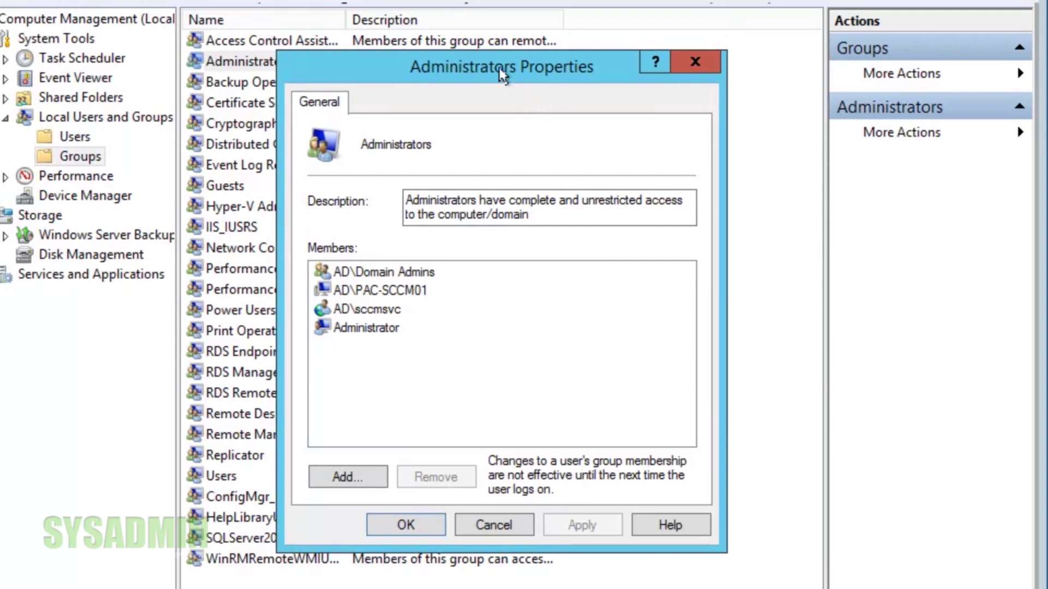
Step: Reopen Administrators properties and confirm AD\SCCM Administrators is now a member
click(691, 63)
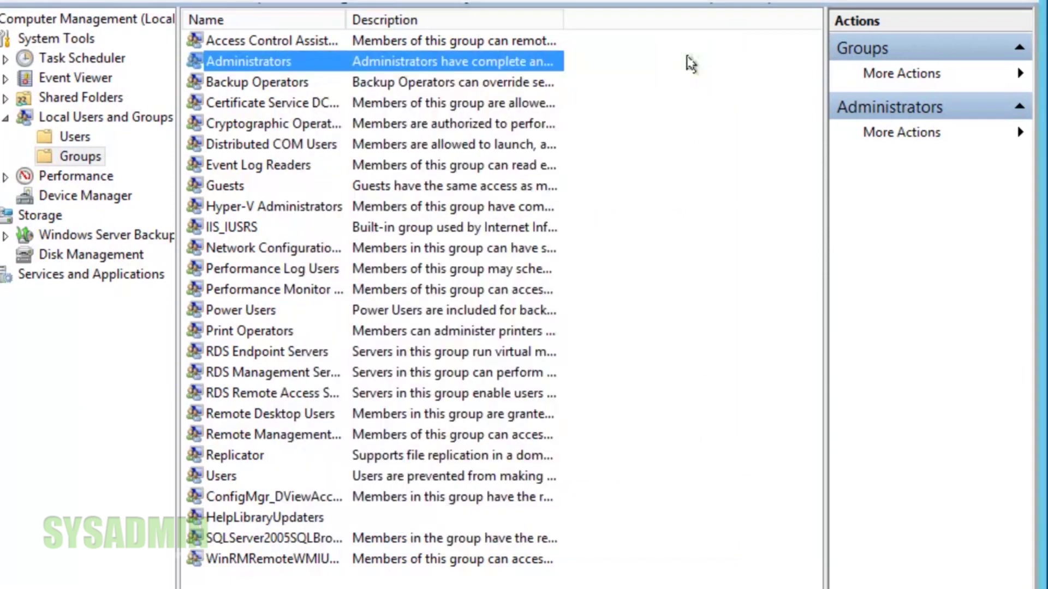
double_click(257, 63)
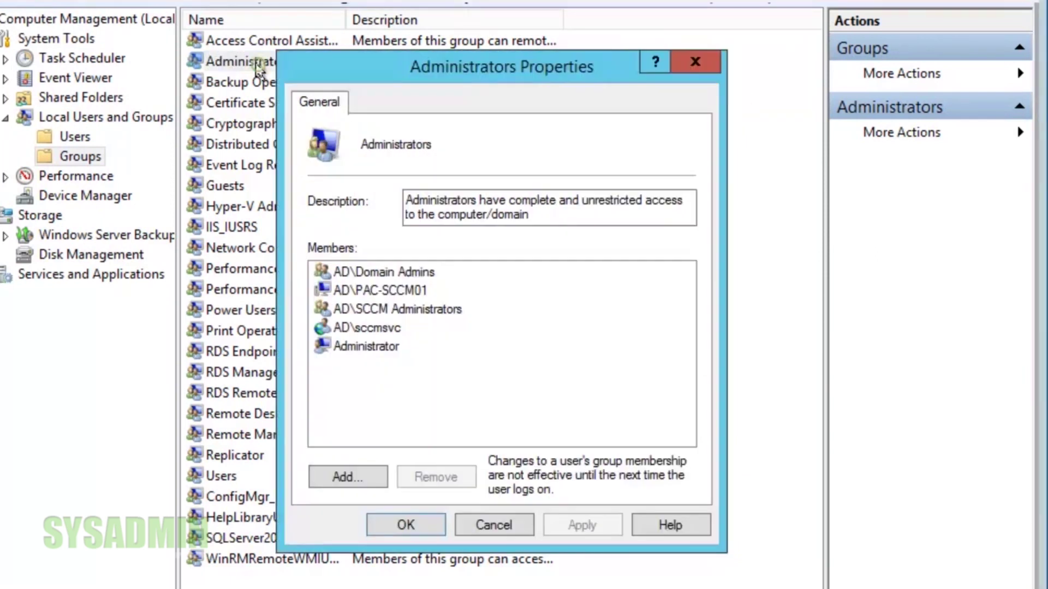
click(445, 311)
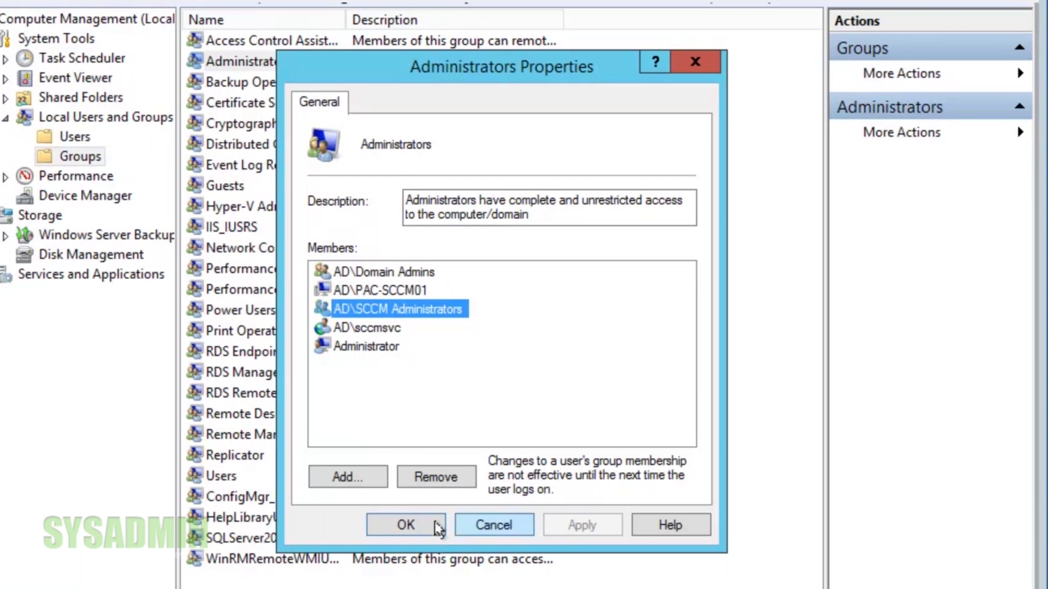
click(408, 525)
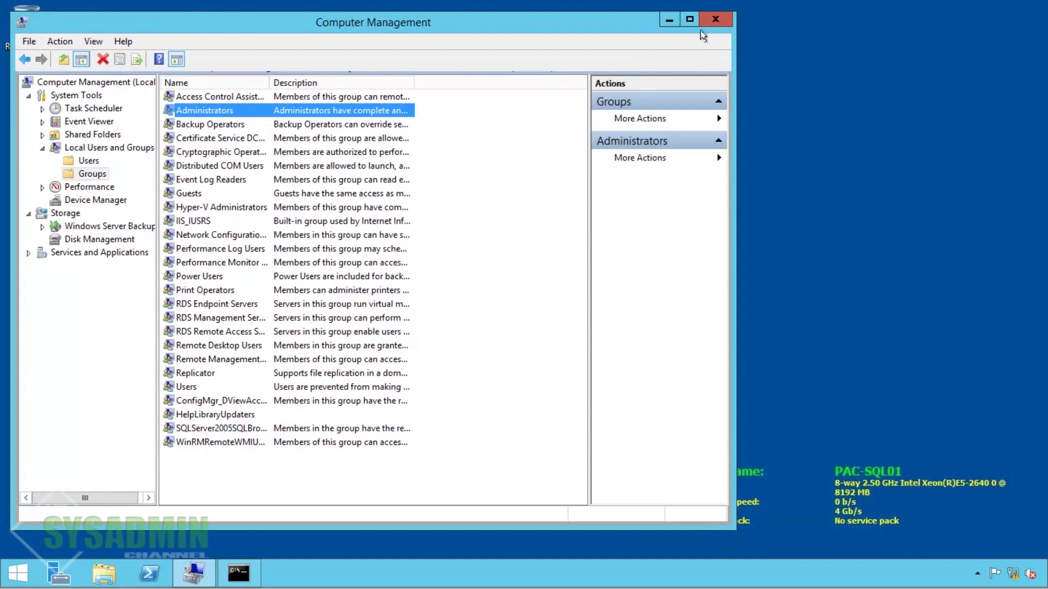
Step: Close Computer Management and show all devices under Assets and Compliance in the console
click(718, 9)
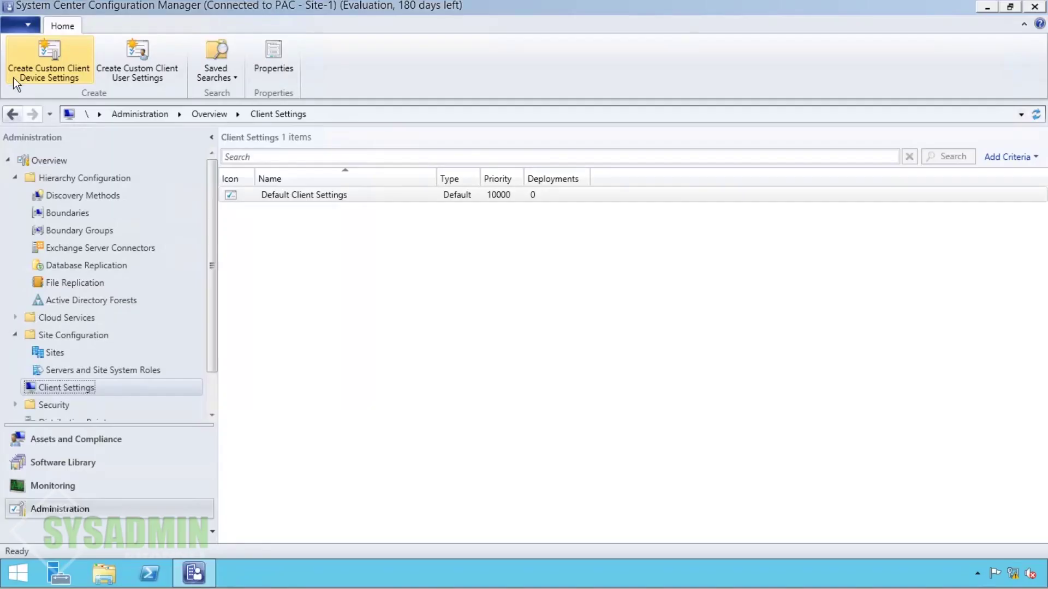
click(326, 368)
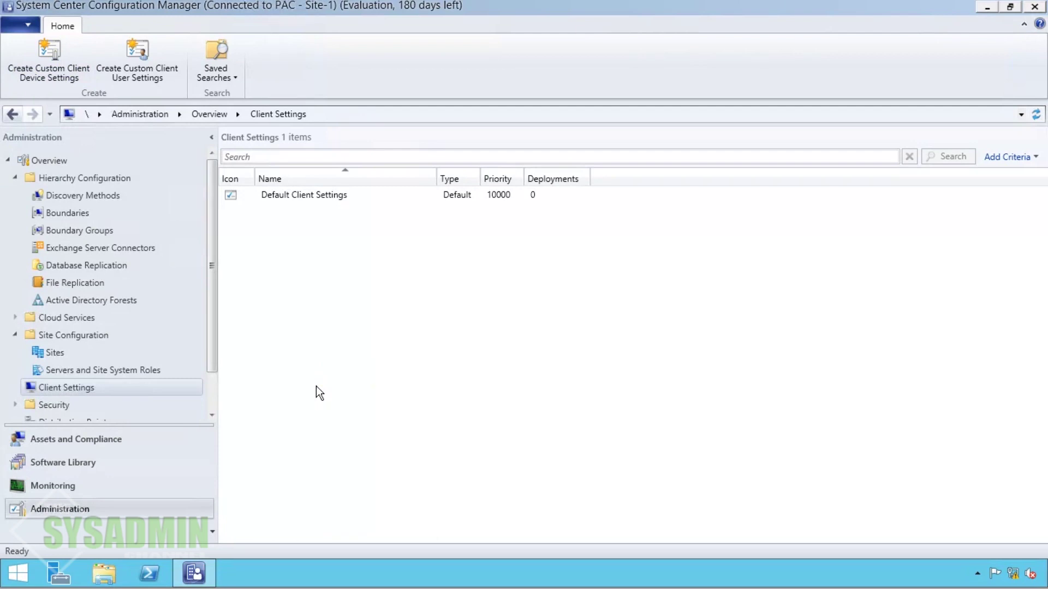
click(103, 439)
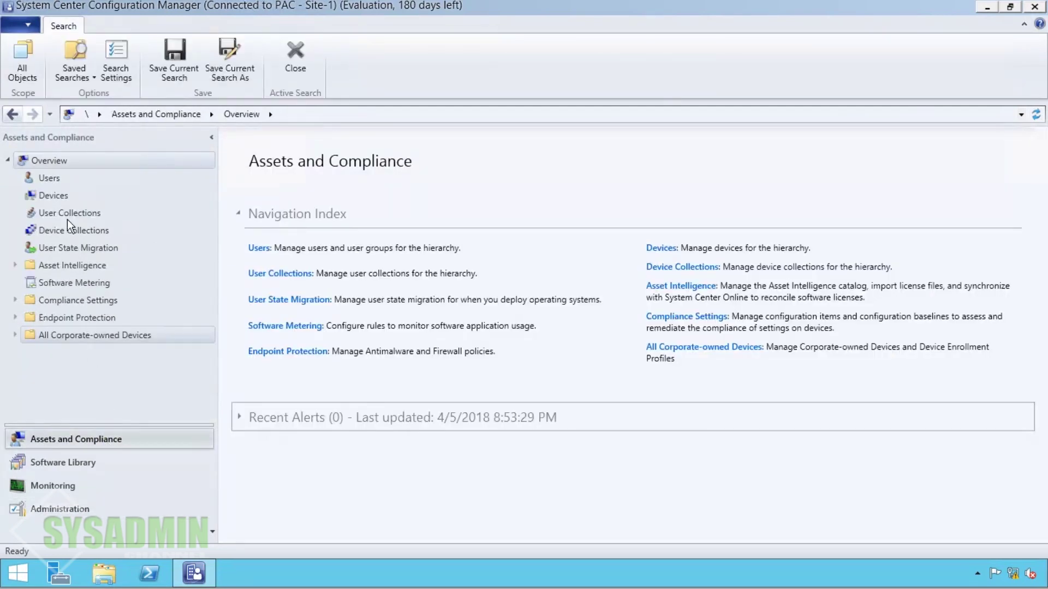
click(56, 196)
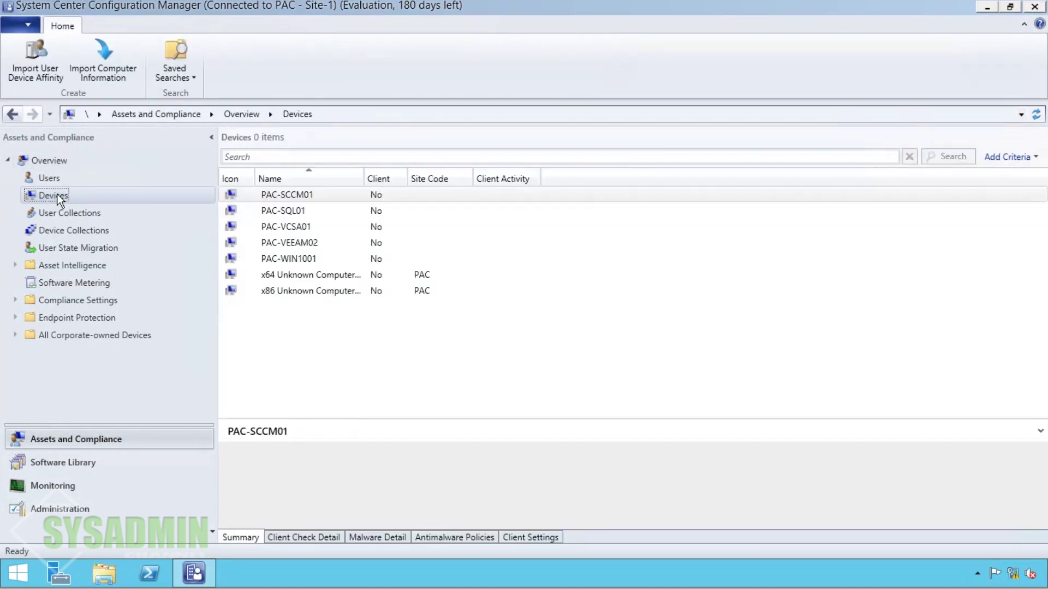
Step: Run the Install Client wizard on PAC-SQL01 with default options through to completion
right_click(297, 210)
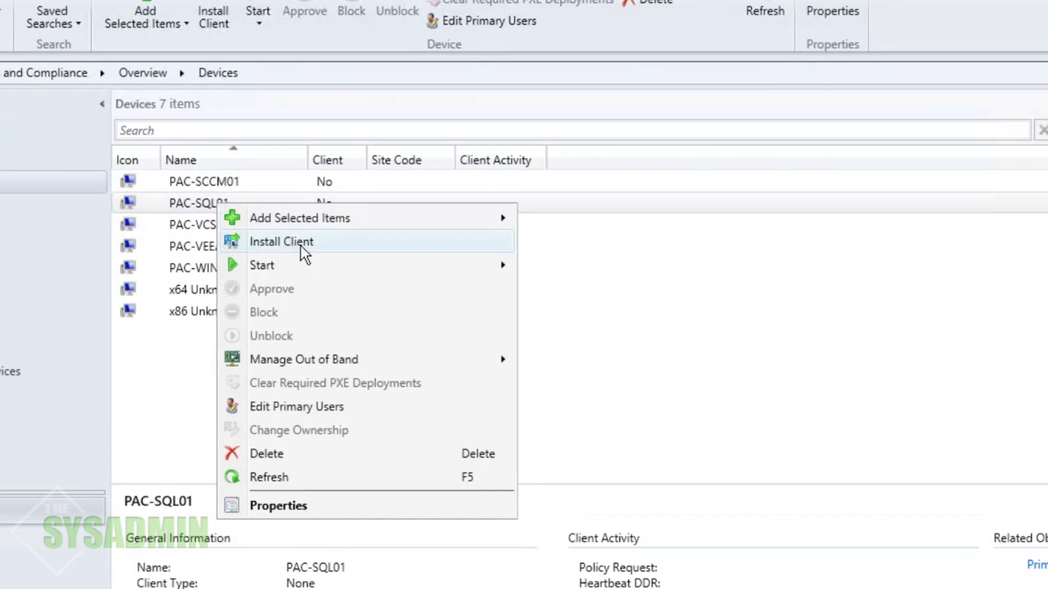
click(303, 247)
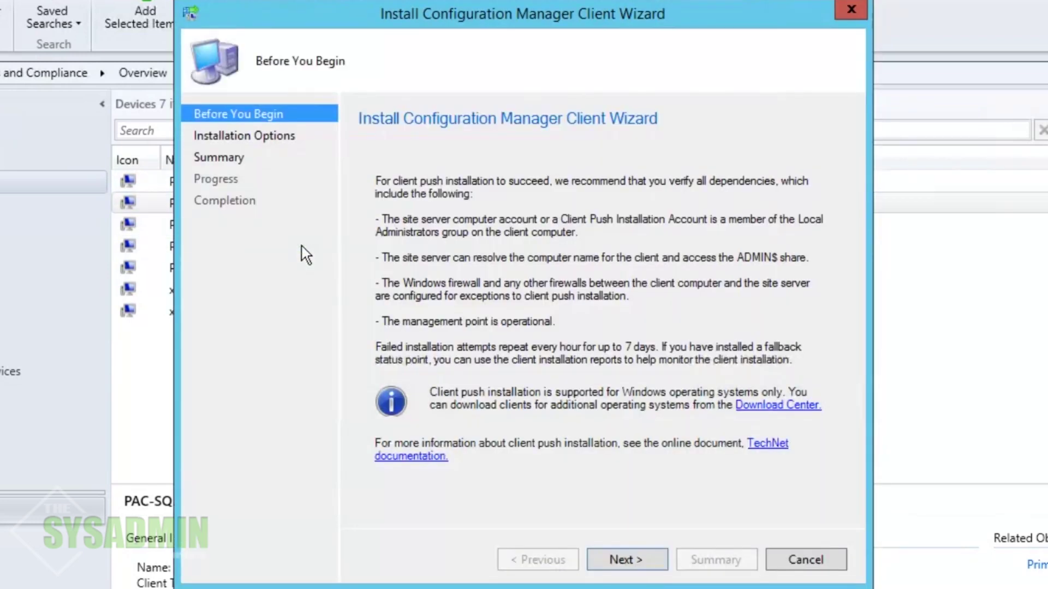
click(646, 562)
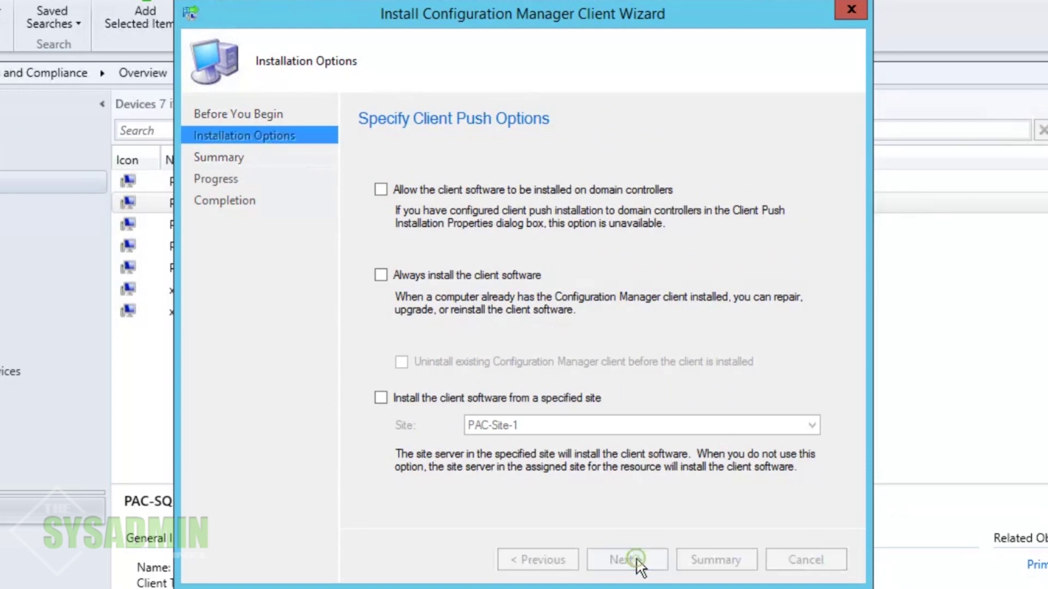
click(636, 558)
click(636, 557)
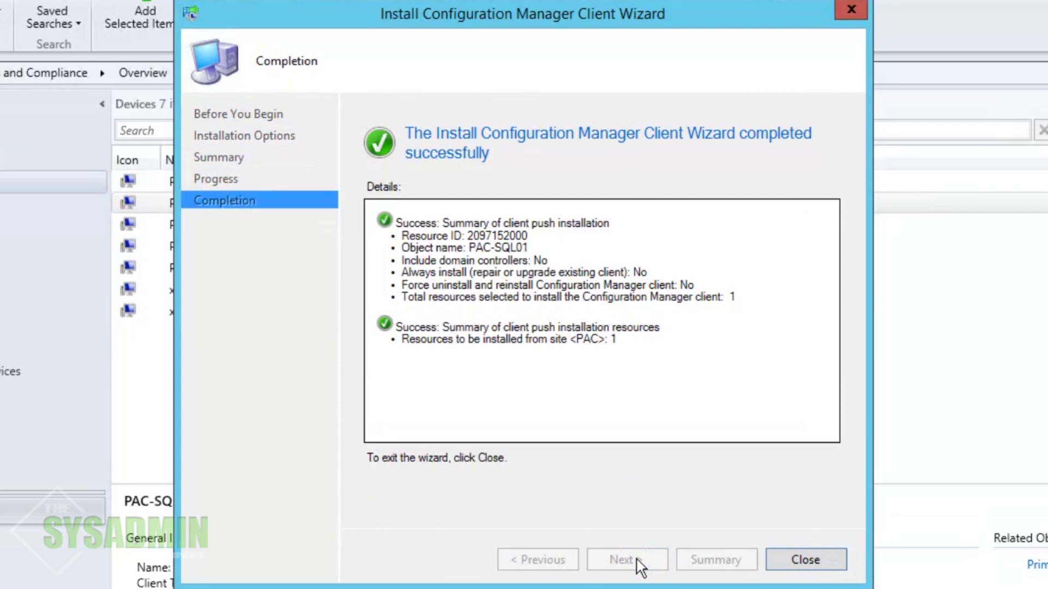
click(810, 559)
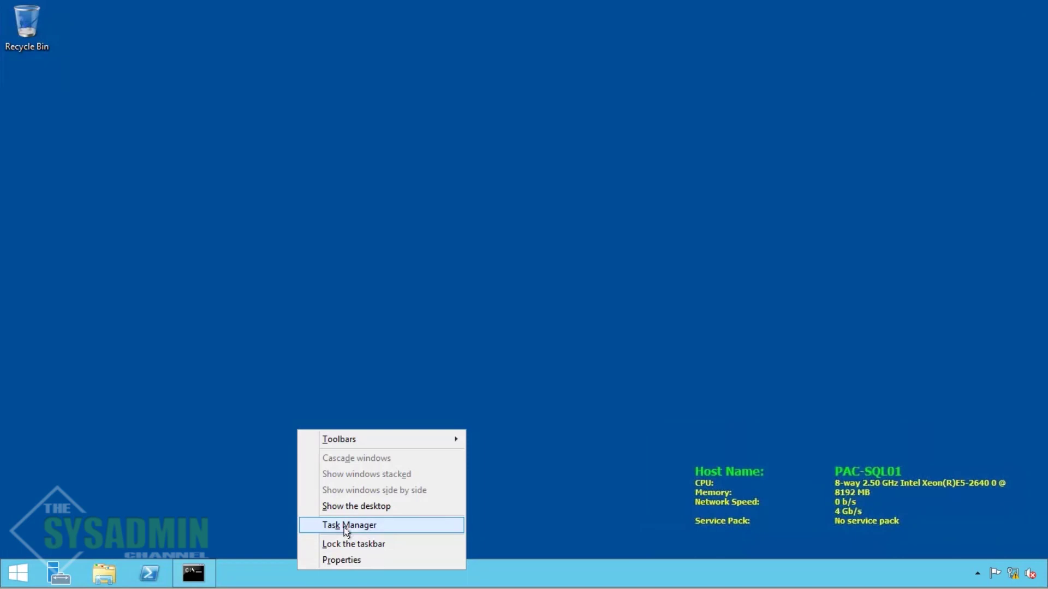
Step: Open Task Manager in full view on the Details tab
click(349, 525)
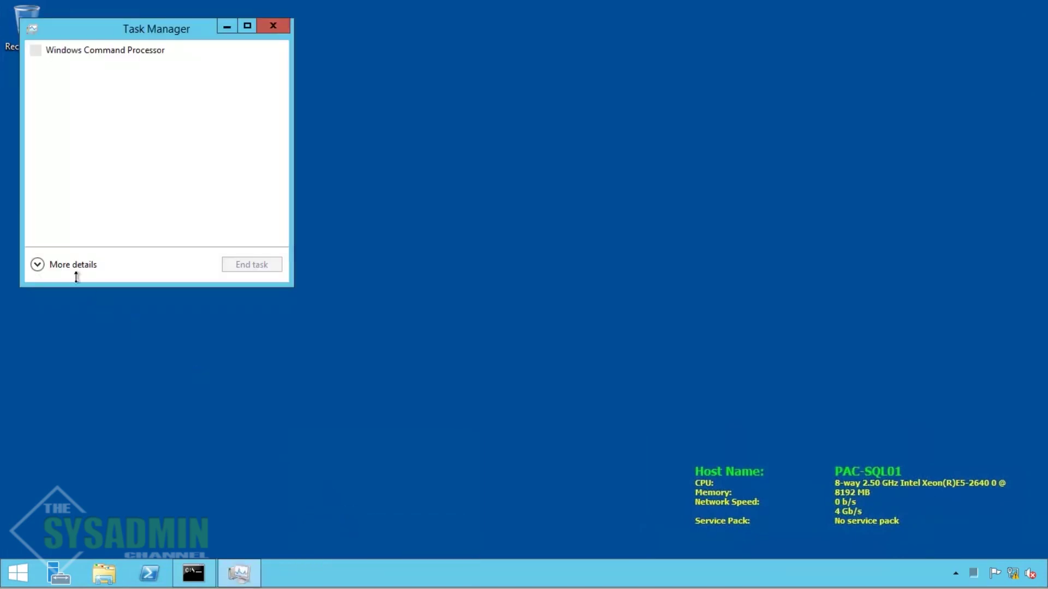
click(38, 265)
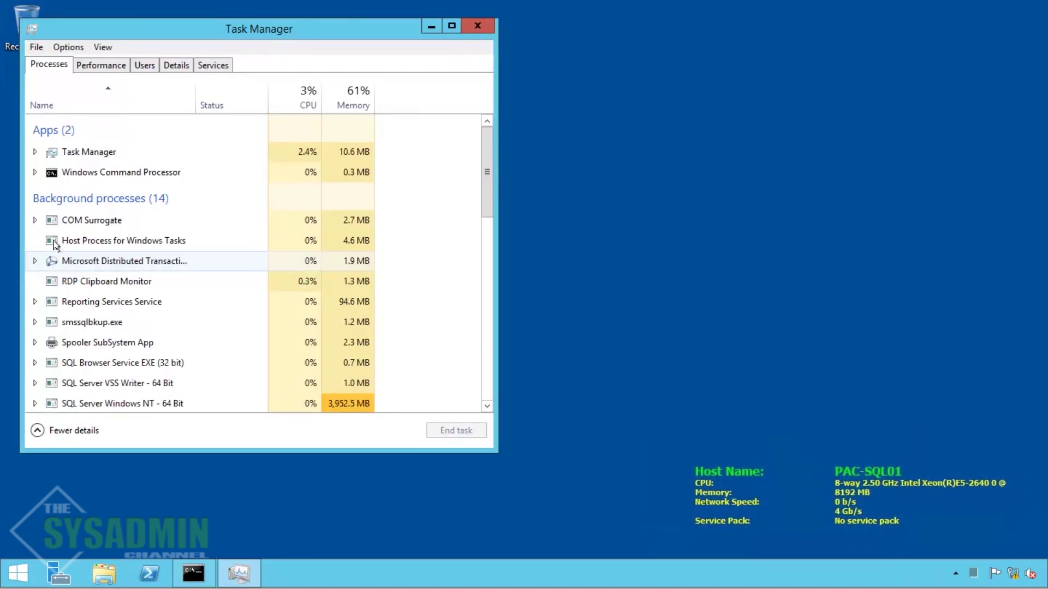
click(176, 65)
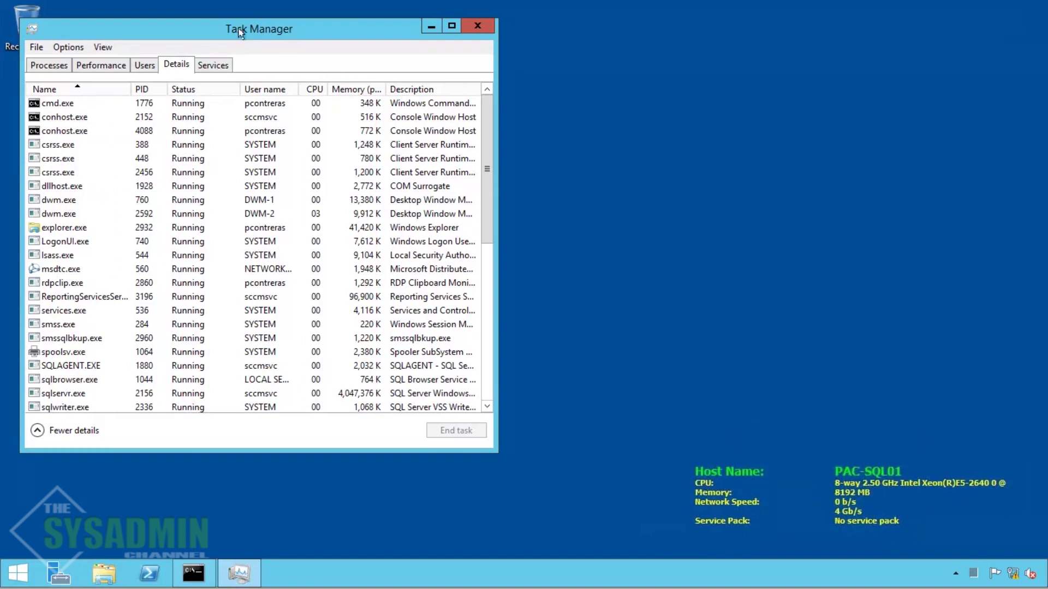
drag(243, 28, 352, 28)
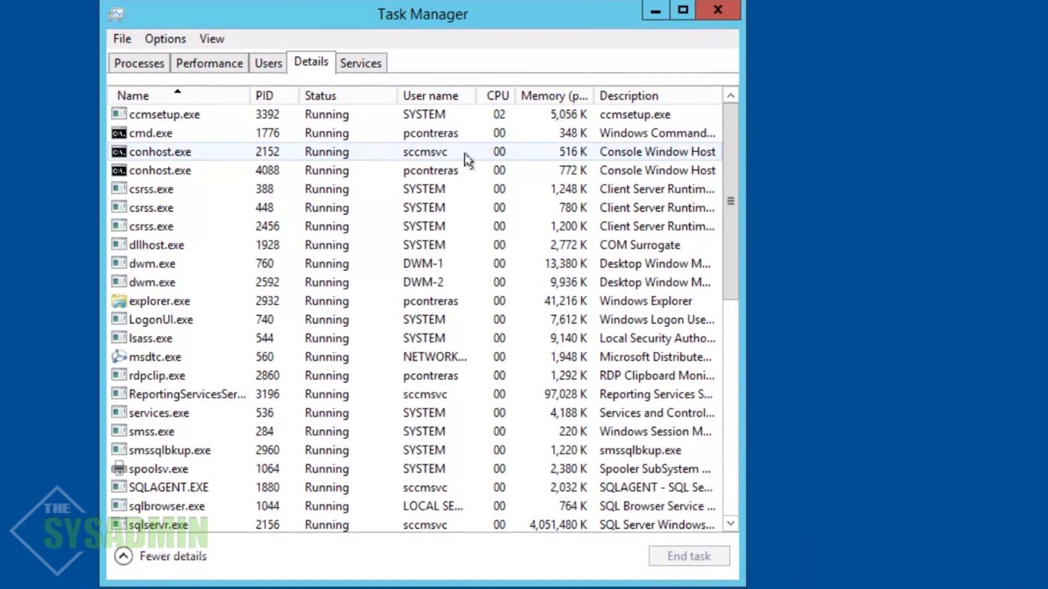
Step: Watch ccmsetup.exe give way to the running CcmExec.exe process, then bring up Start
click(427, 114)
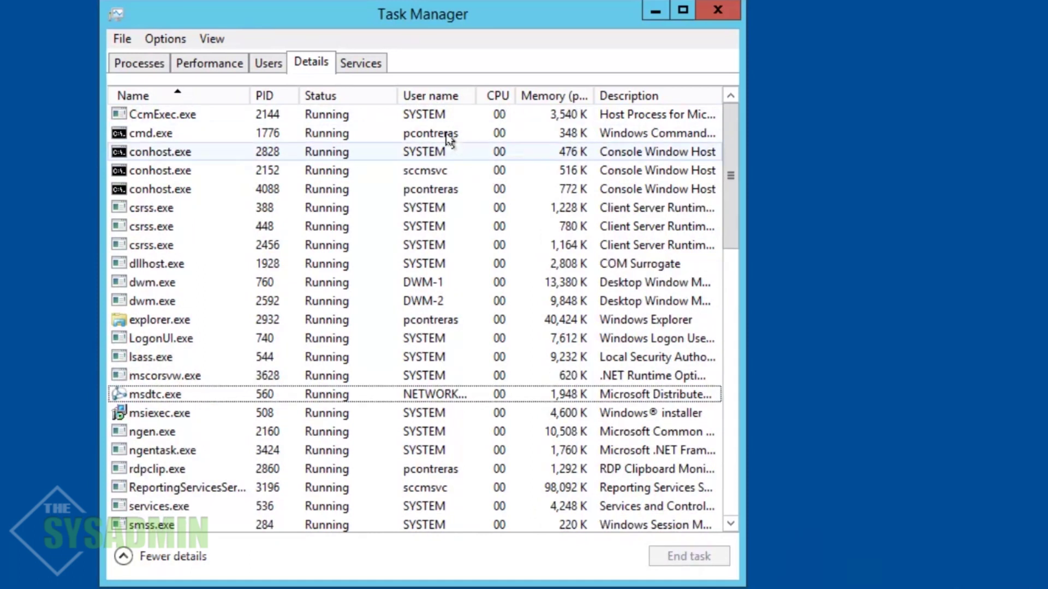
click(424, 116)
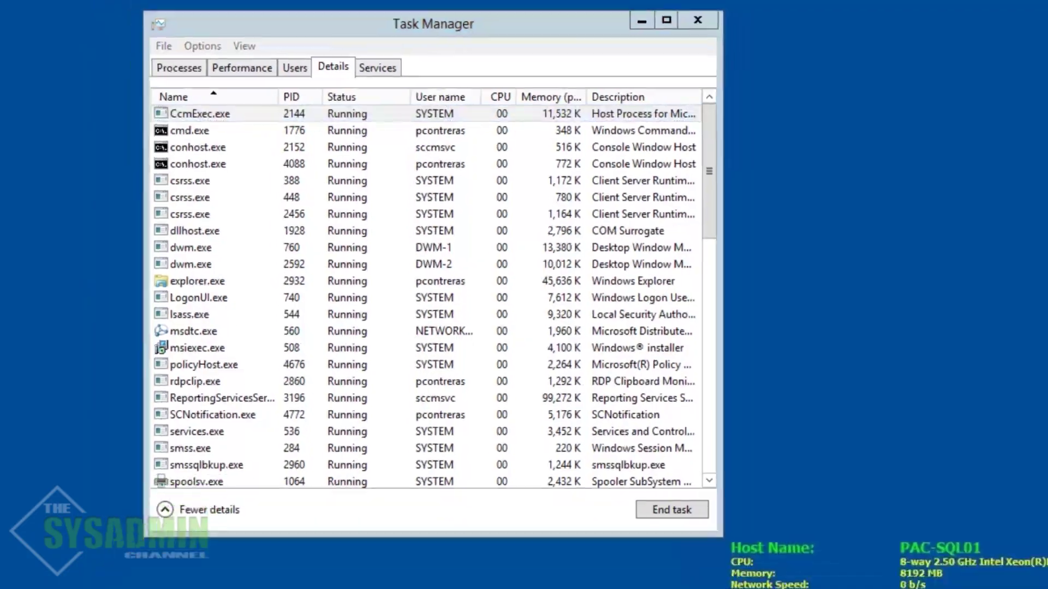
click(18, 573)
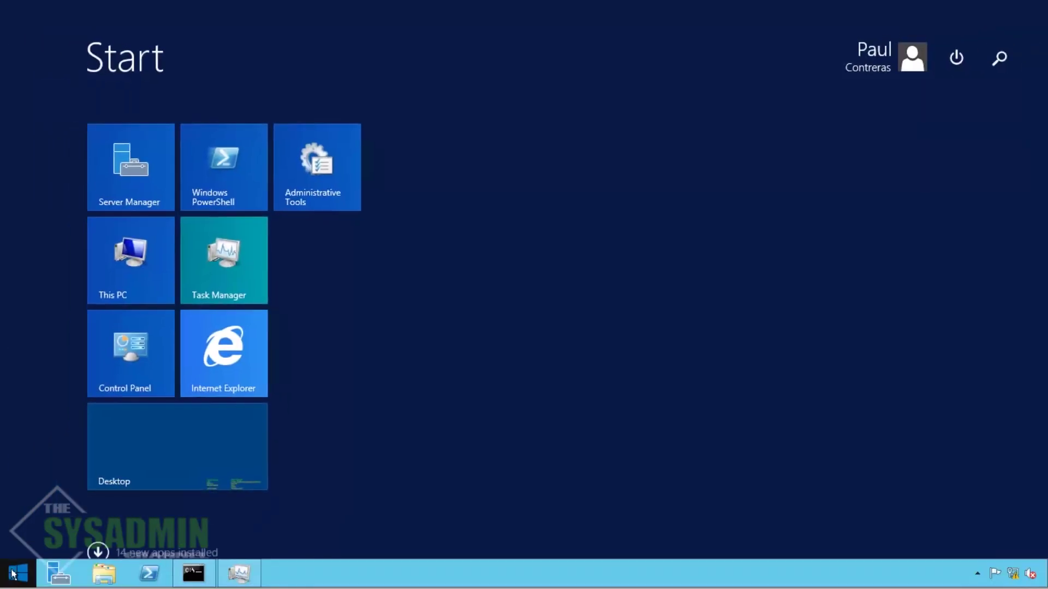
Step: Launch Software Center, browse its tabs noting the 'IT Organization' header, and close it
click(97, 552)
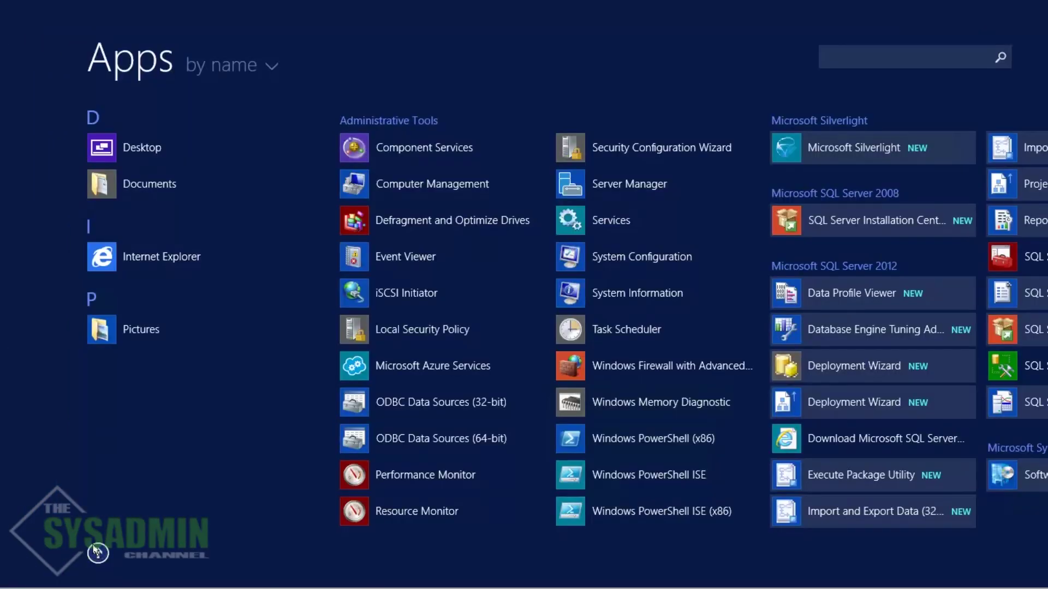
scroll(94, 496, down, 3)
scroll(94, 495, down, 3)
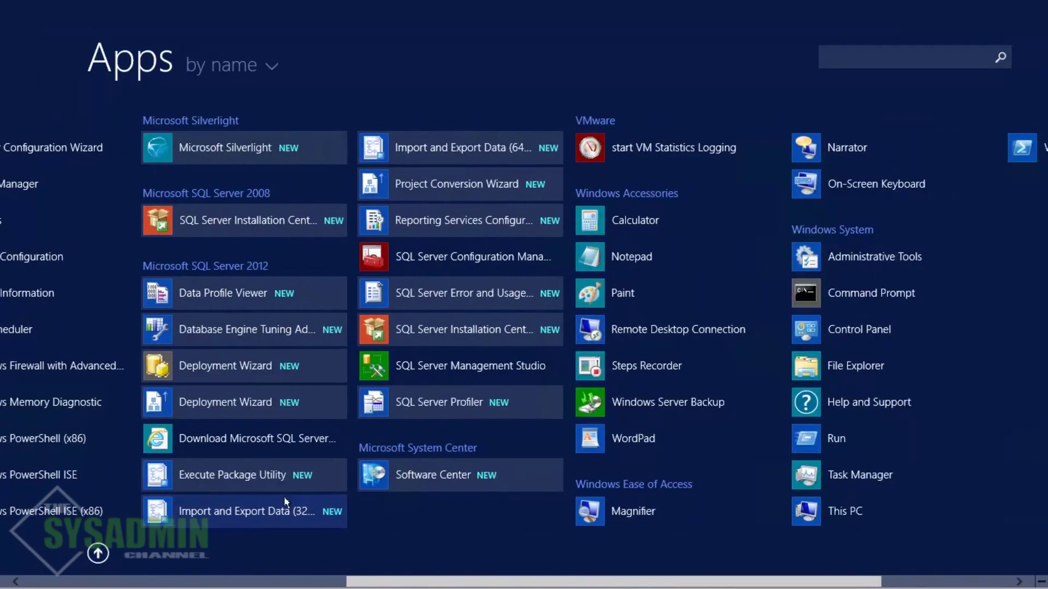
click(428, 480)
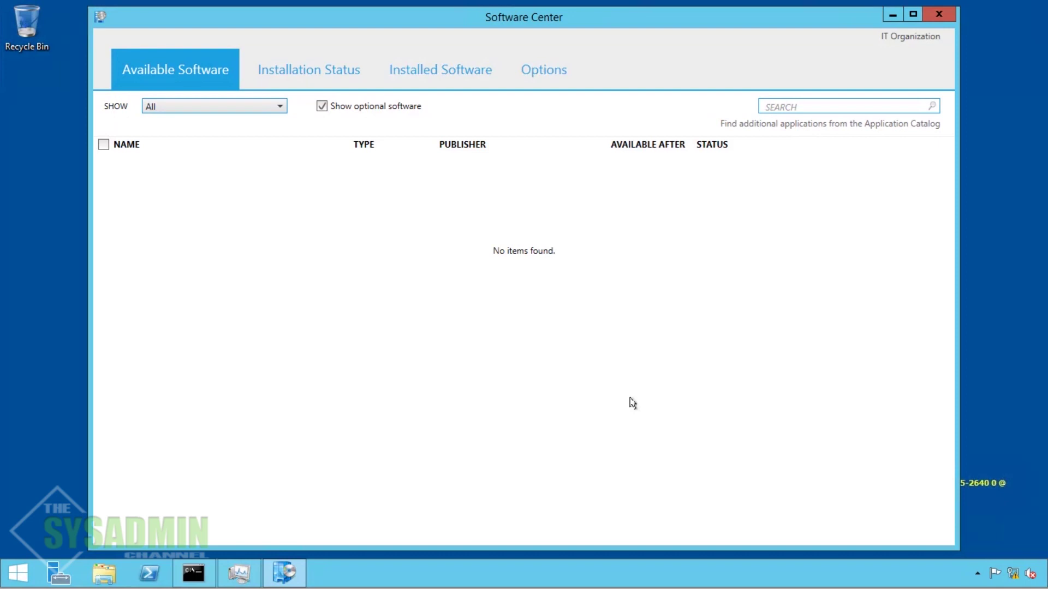
click(316, 66)
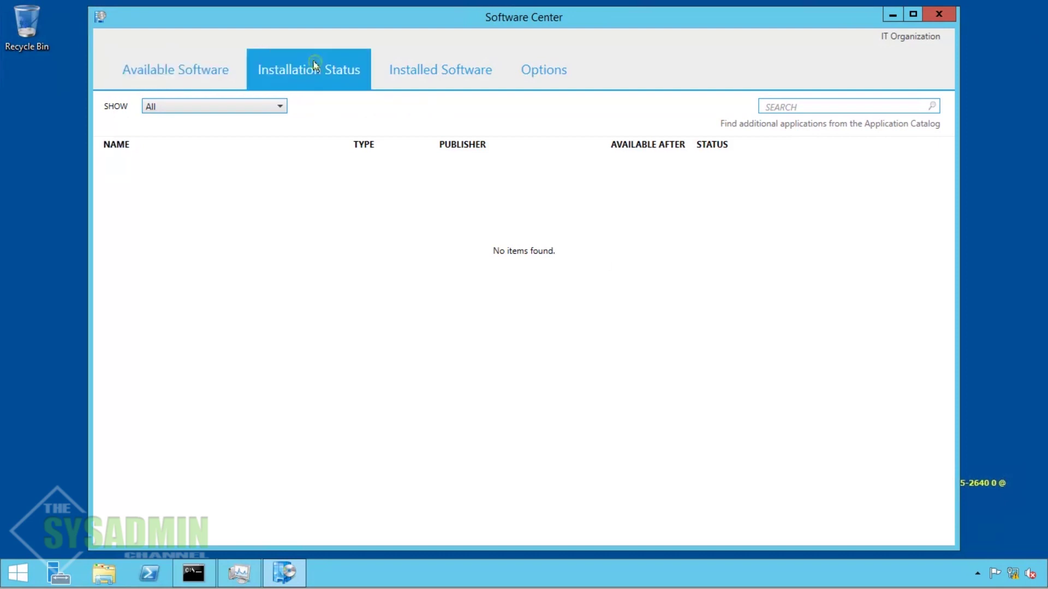
click(401, 67)
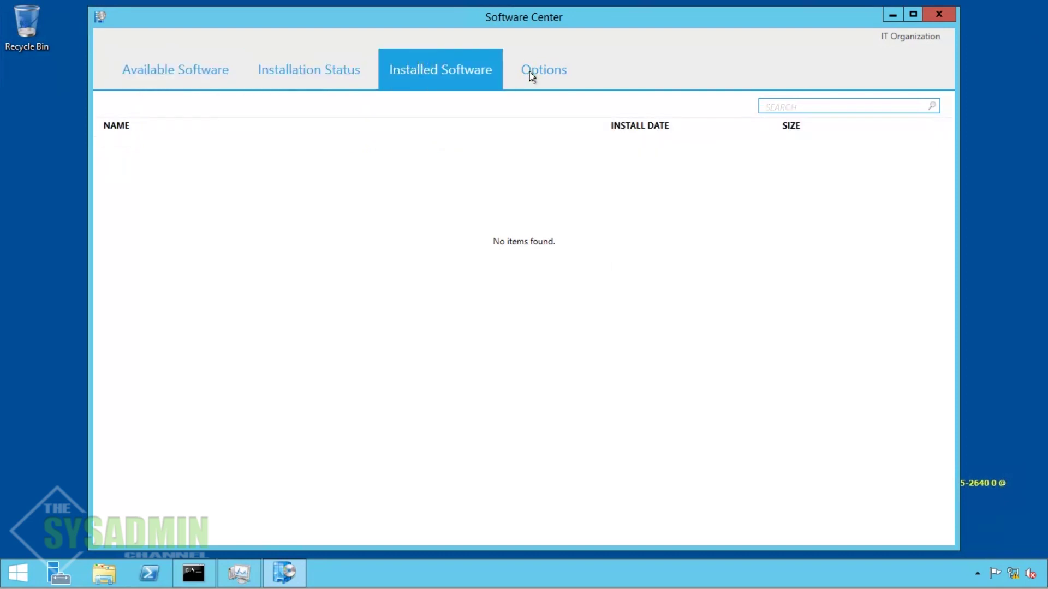
click(532, 76)
click(201, 70)
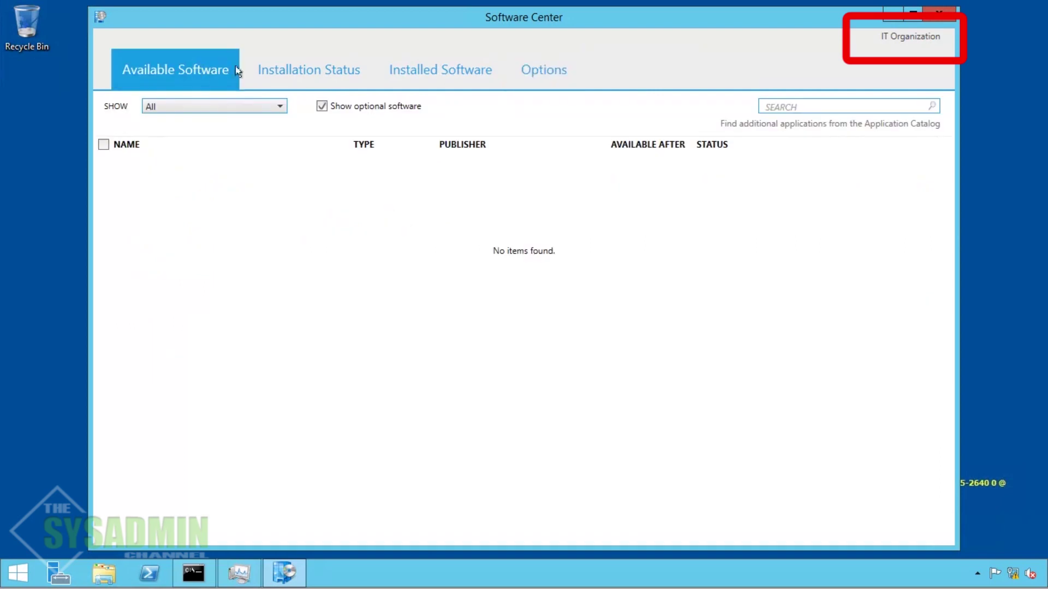
click(942, 16)
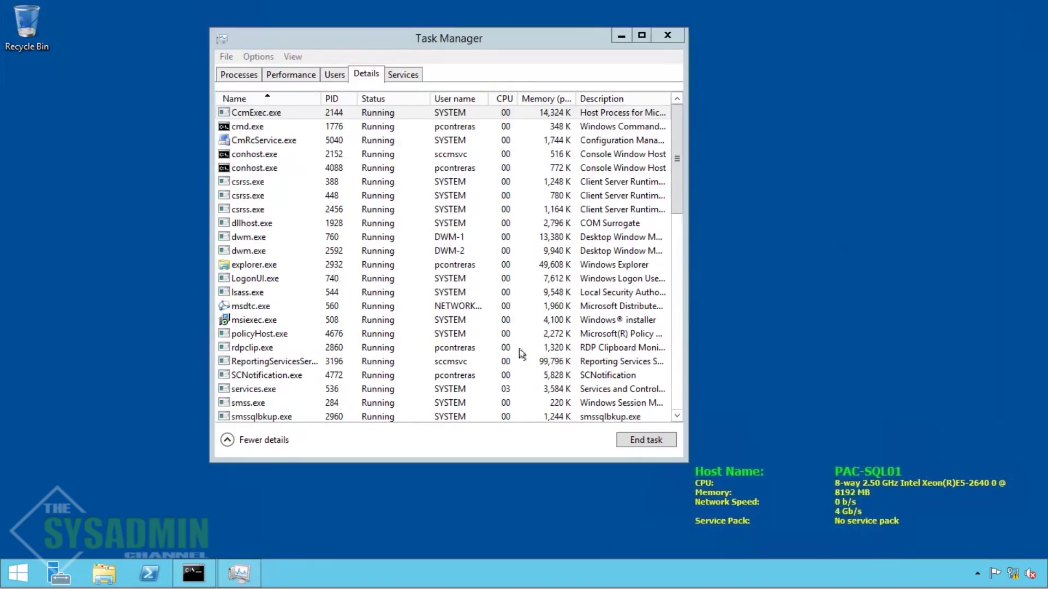
Step: Open Configuration Manager properties from Control Panel and go to its Actions tab
click(18, 573)
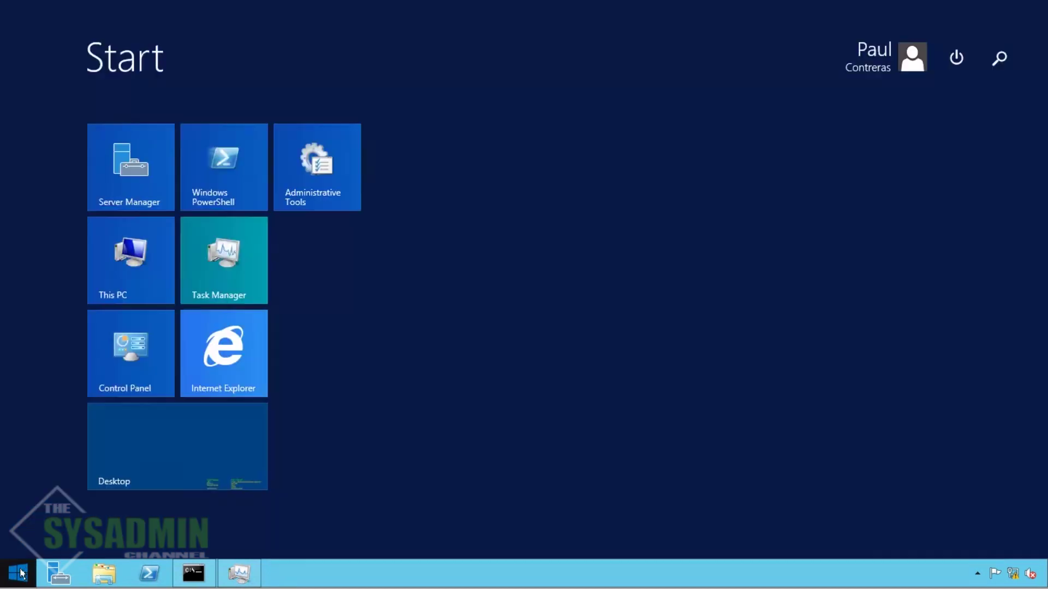
click(118, 360)
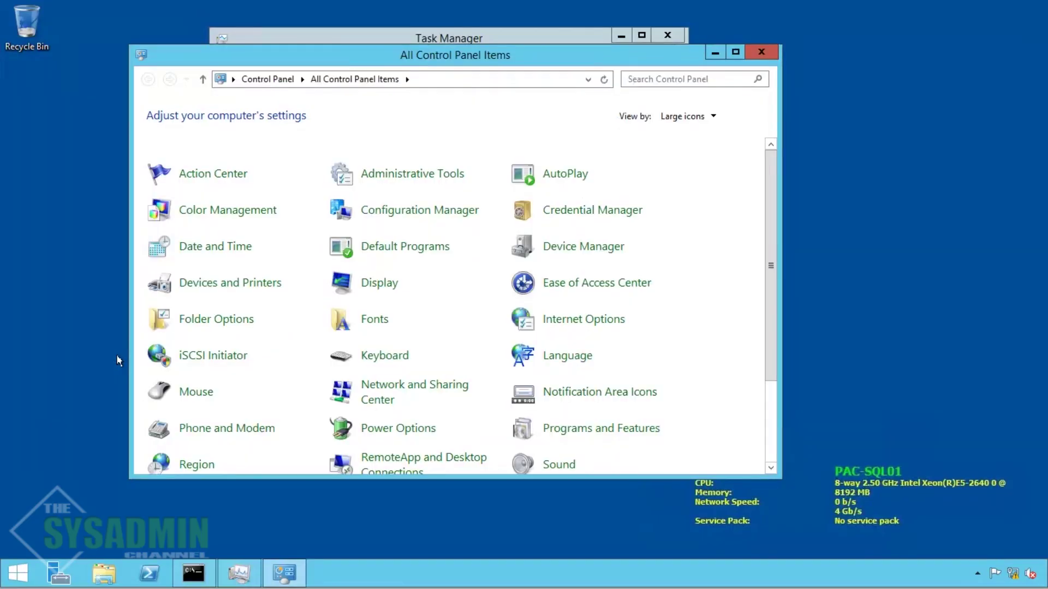
click(405, 218)
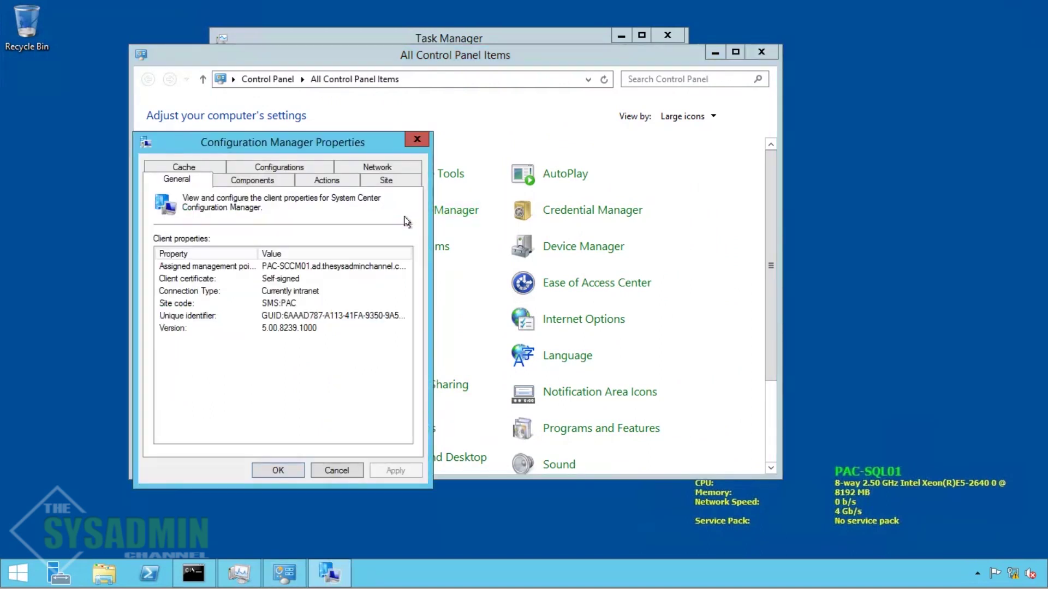
drag(342, 143, 390, 138)
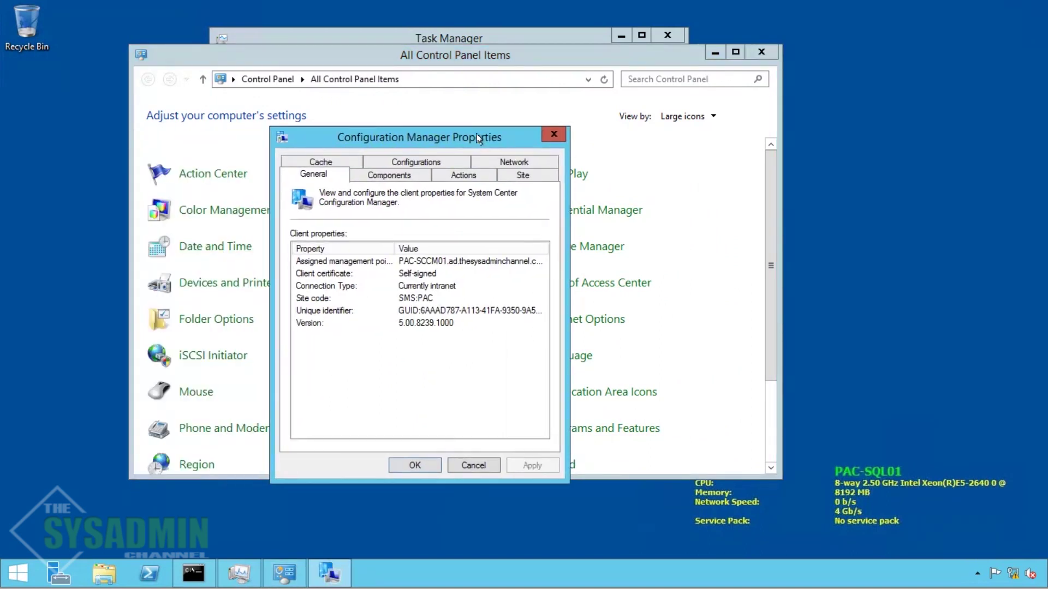
click(374, 176)
click(463, 175)
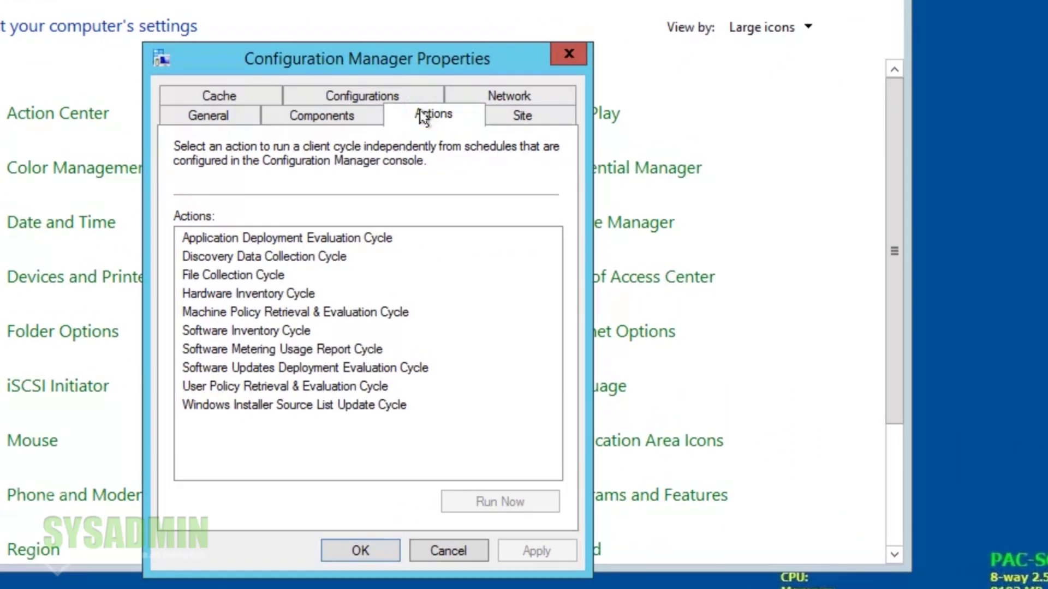
Step: Run the Application Deployment, Discovery, File Collection, Hardware Inventory and Machine Policy cycles
click(411, 257)
click(498, 504)
key(Return)
click(283, 255)
key(alt+r)
key(Return)
key(Down)
key(alt+r)
key(Return)
key(Down)
key(alt+r)
key(Return)
key(Down)
key(alt+r)
key(Return)
Step: Run the Software Inventory, Software Metering, Software Updates, User Policy and Windows Installer Source List cycles
key(Down)
key(alt+r)
key(Return)
key(Down)
key(alt+r)
key(Return)
key(Down)
key(alt+r)
key(Return)
key(Down)
key(alt+r)
key(Return)
key(Down)
key(alt+r)
key(Return)
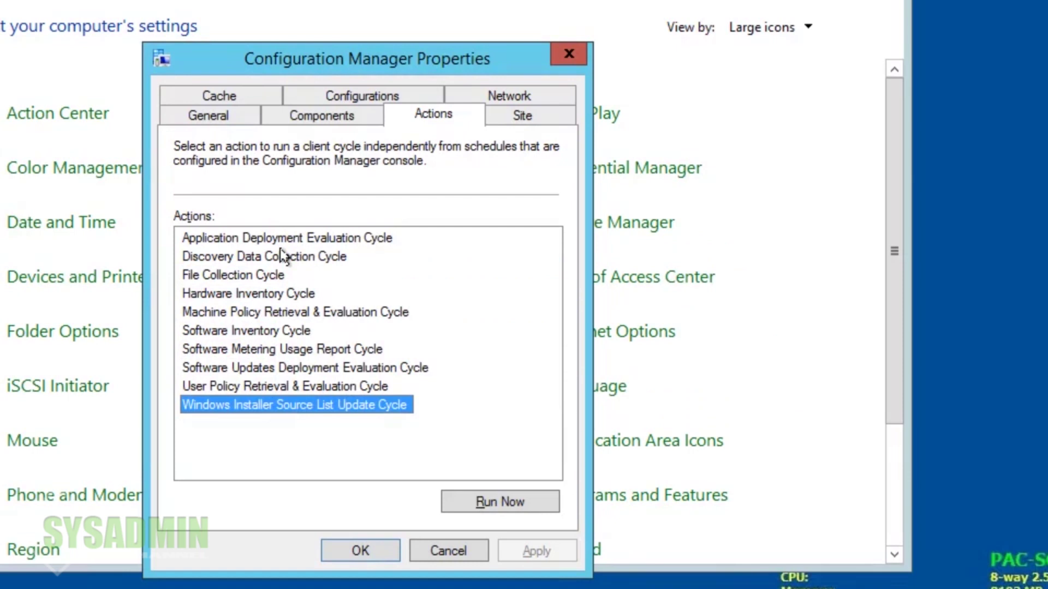
Step: Review the Site (code PAC), Network, Configurations and Cache tabs, then close the properties
click(525, 118)
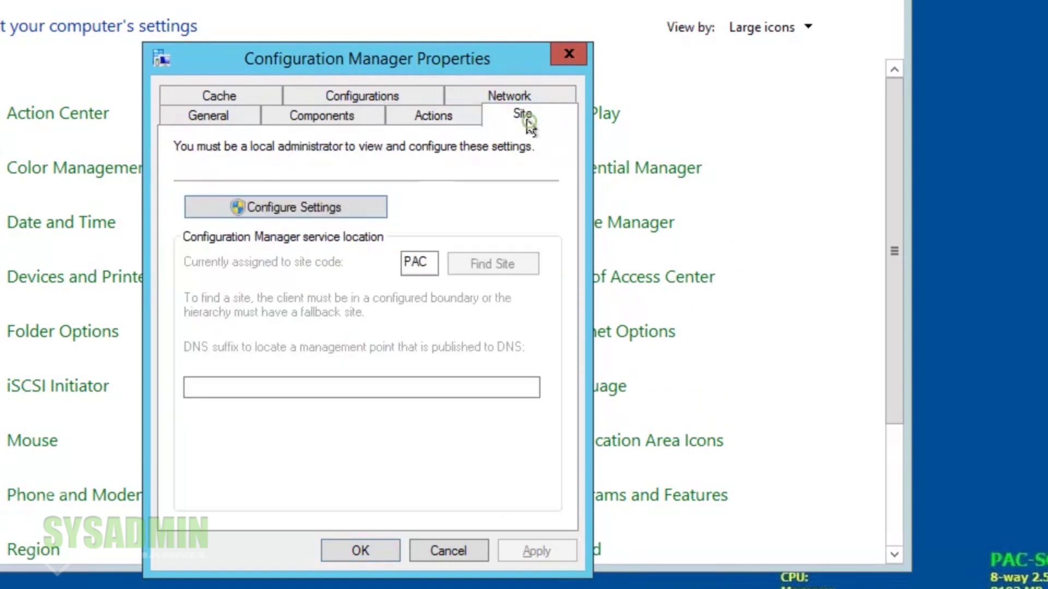
click(407, 263)
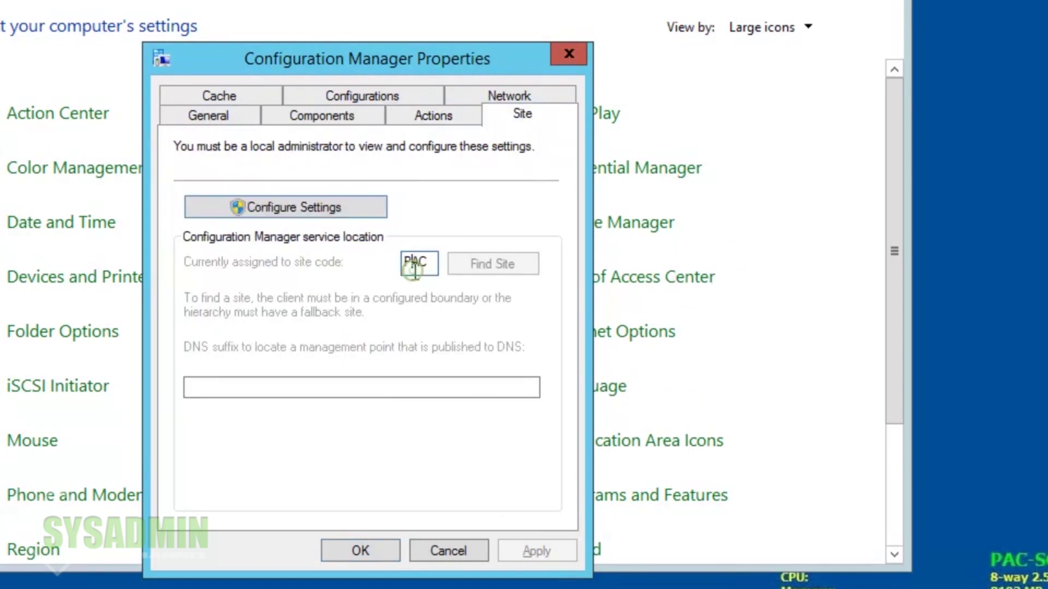
click(528, 99)
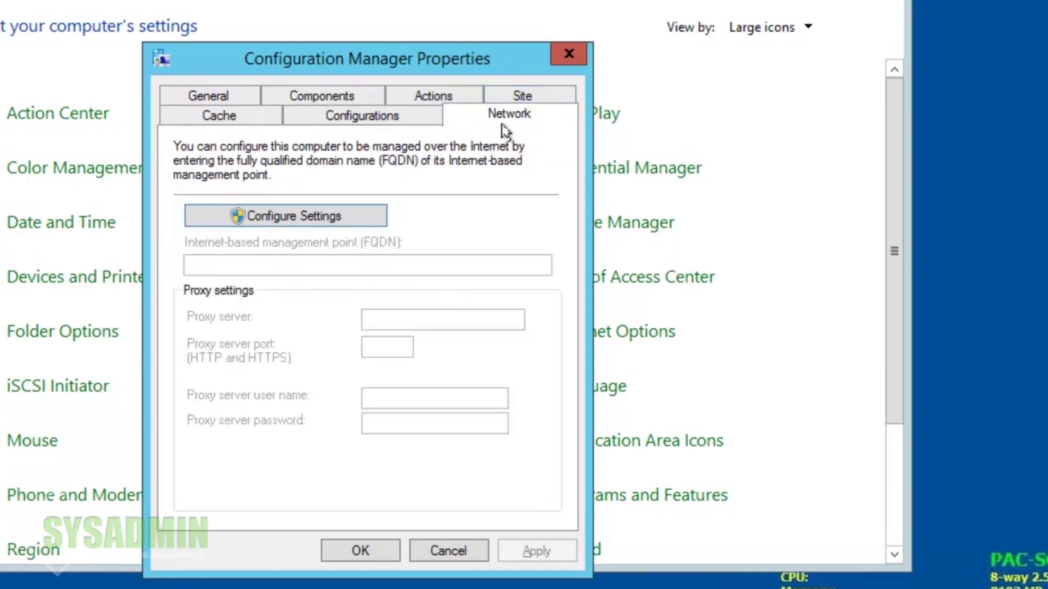
click(433, 117)
click(269, 121)
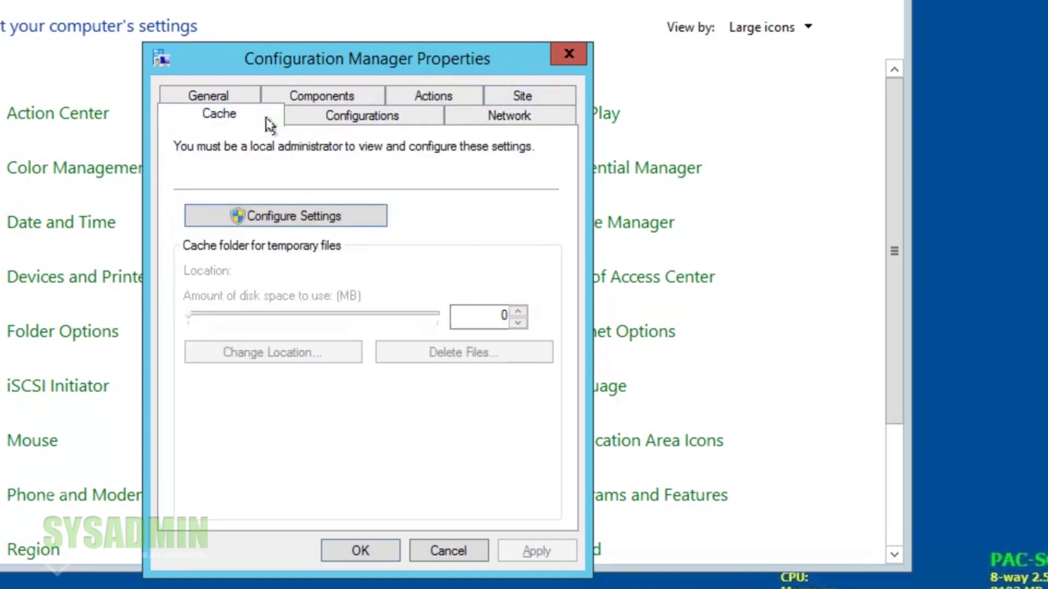
click(360, 550)
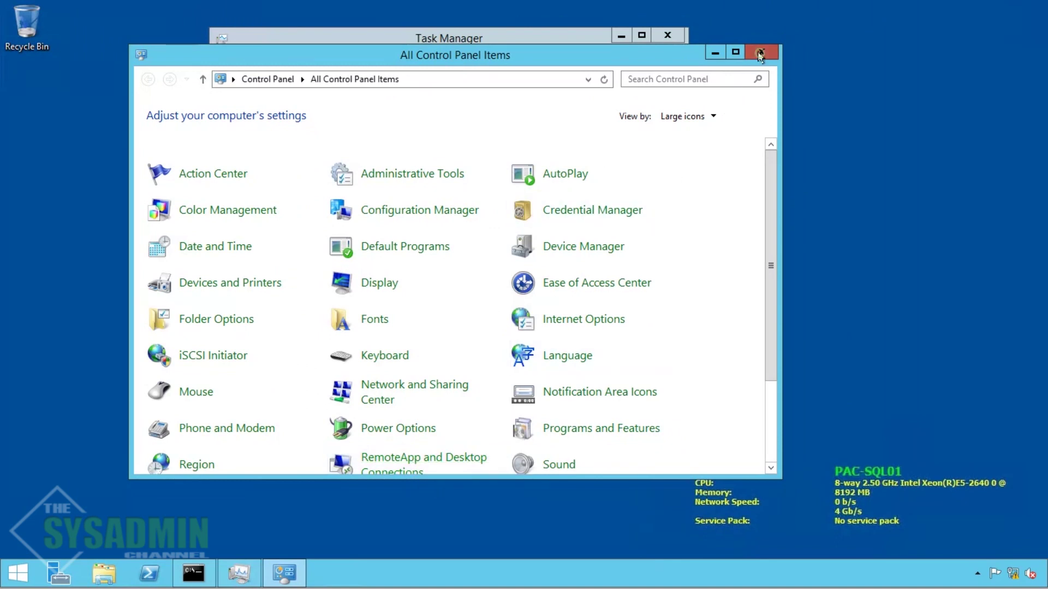
Step: Close Control Panel and Task Manager
click(760, 53)
click(775, 254)
click(676, 45)
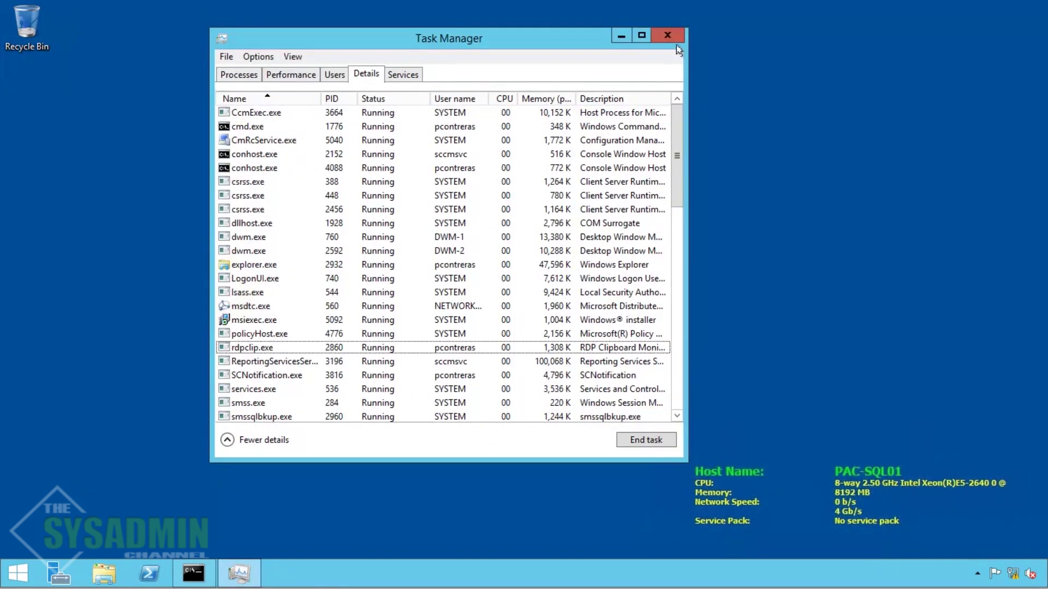
click(676, 41)
Step: Check Software Center shows 'The Sysadmin Channel', close it, and show Device Collections
key(super)
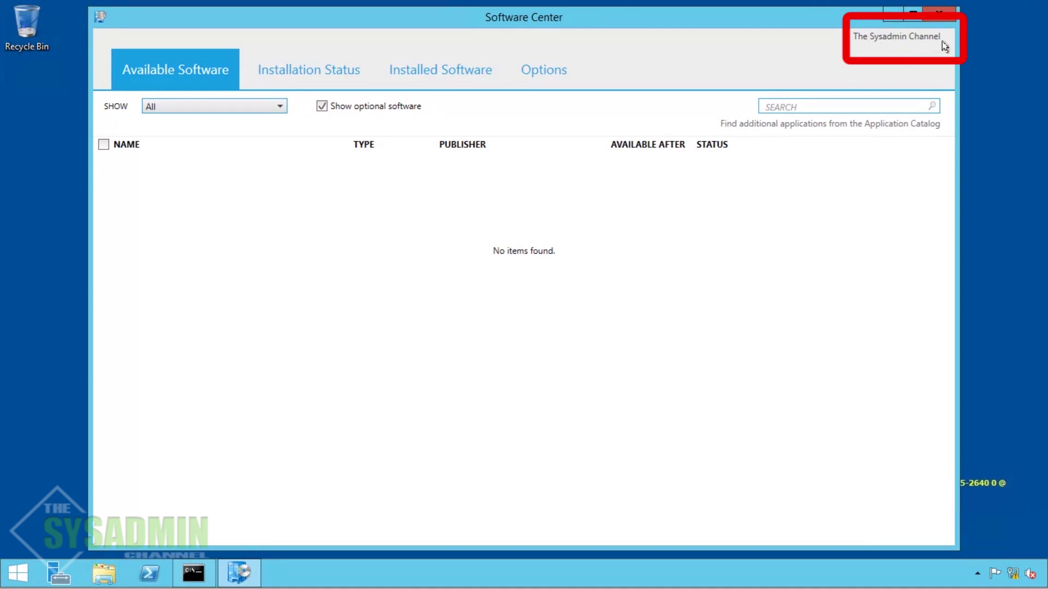
click(938, 12)
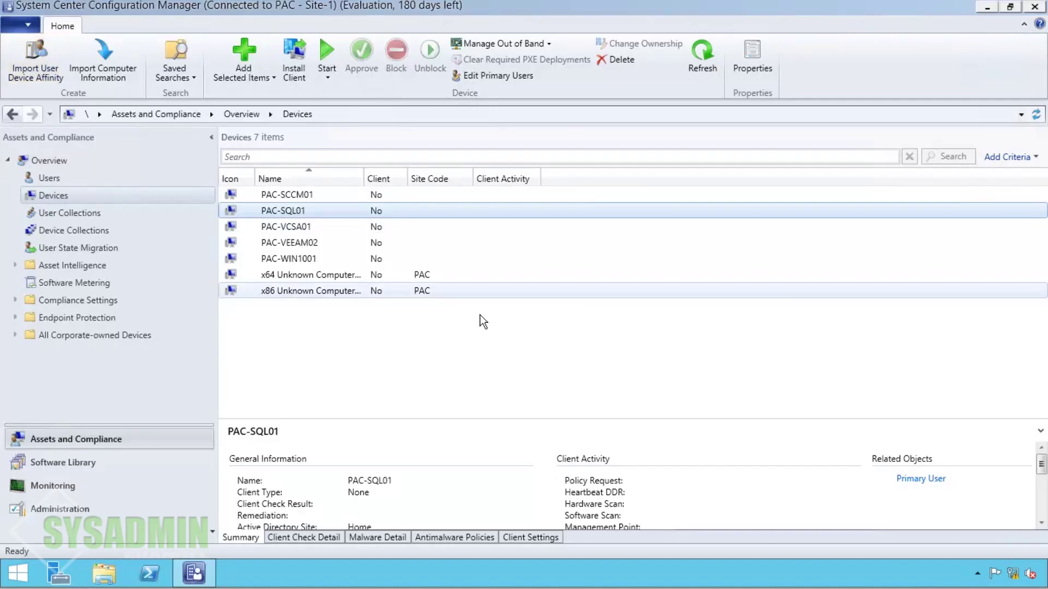
click(496, 335)
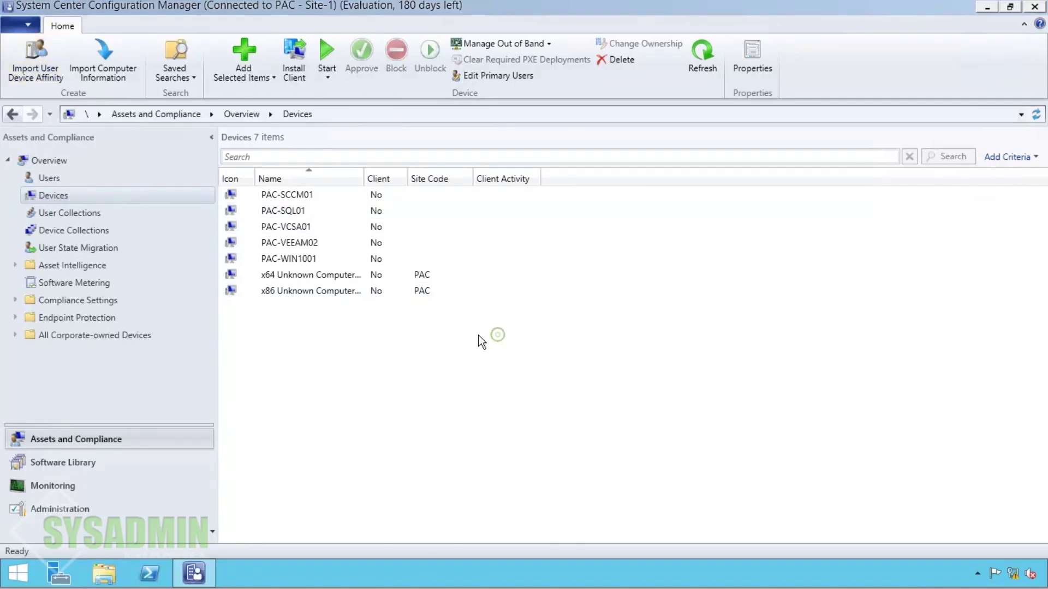
click(75, 231)
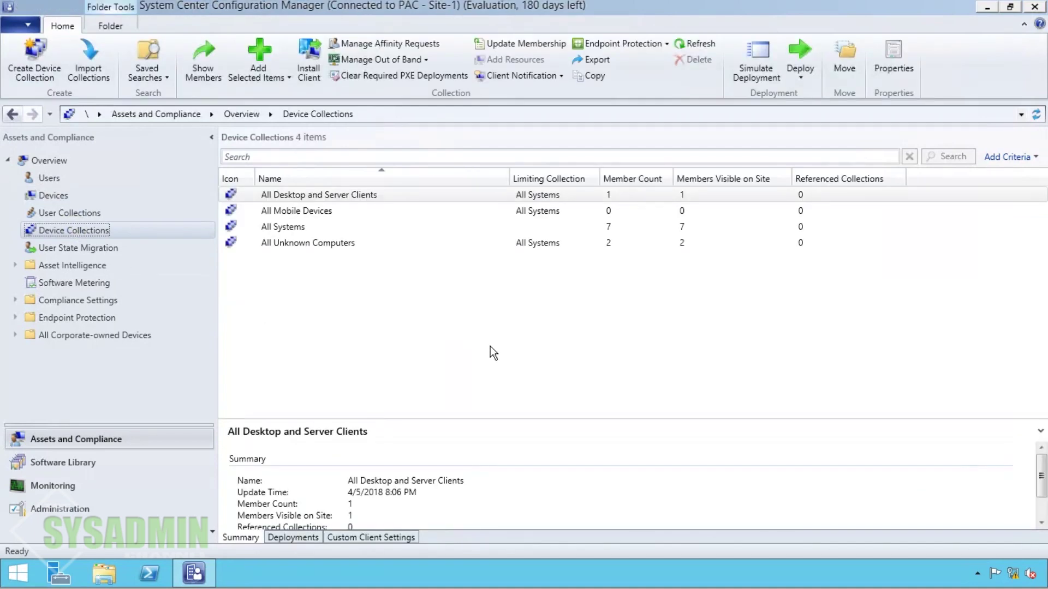